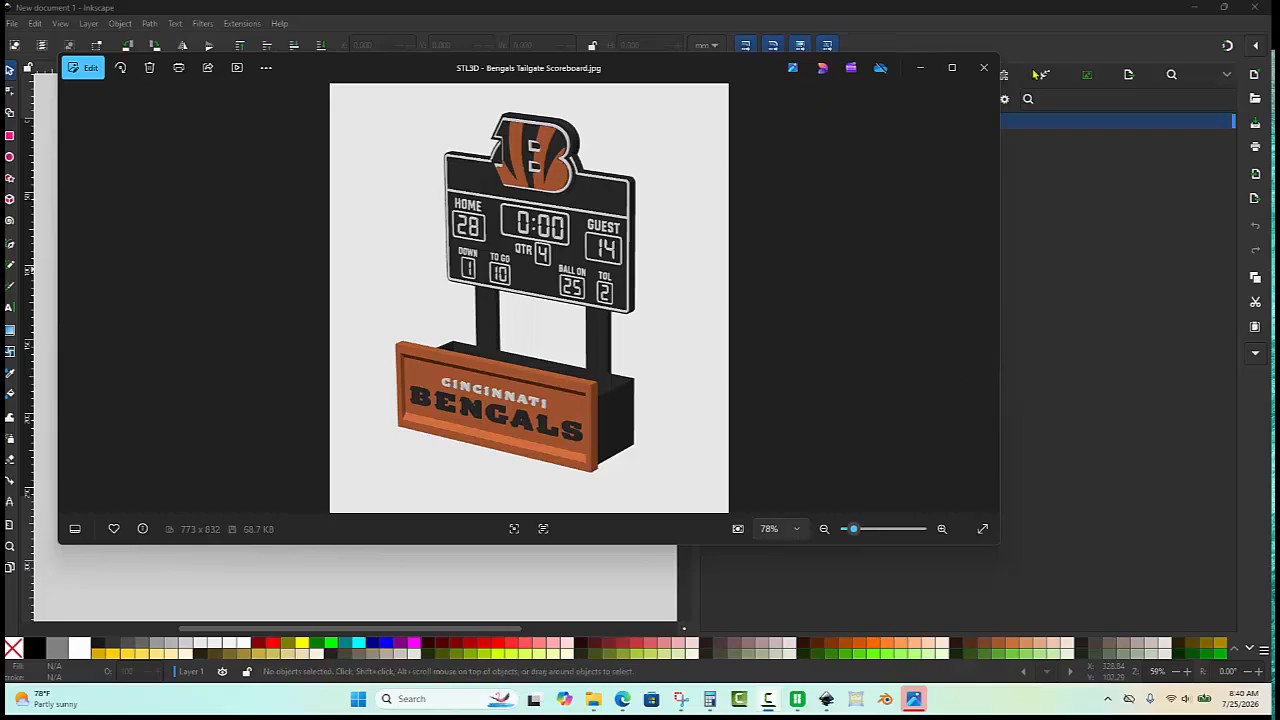
Step: Close the scoreboard reference image and open Blank Scoreboard.svg from the Desktop folder
{"action": "left_click", "coordinate": [984, 68]}
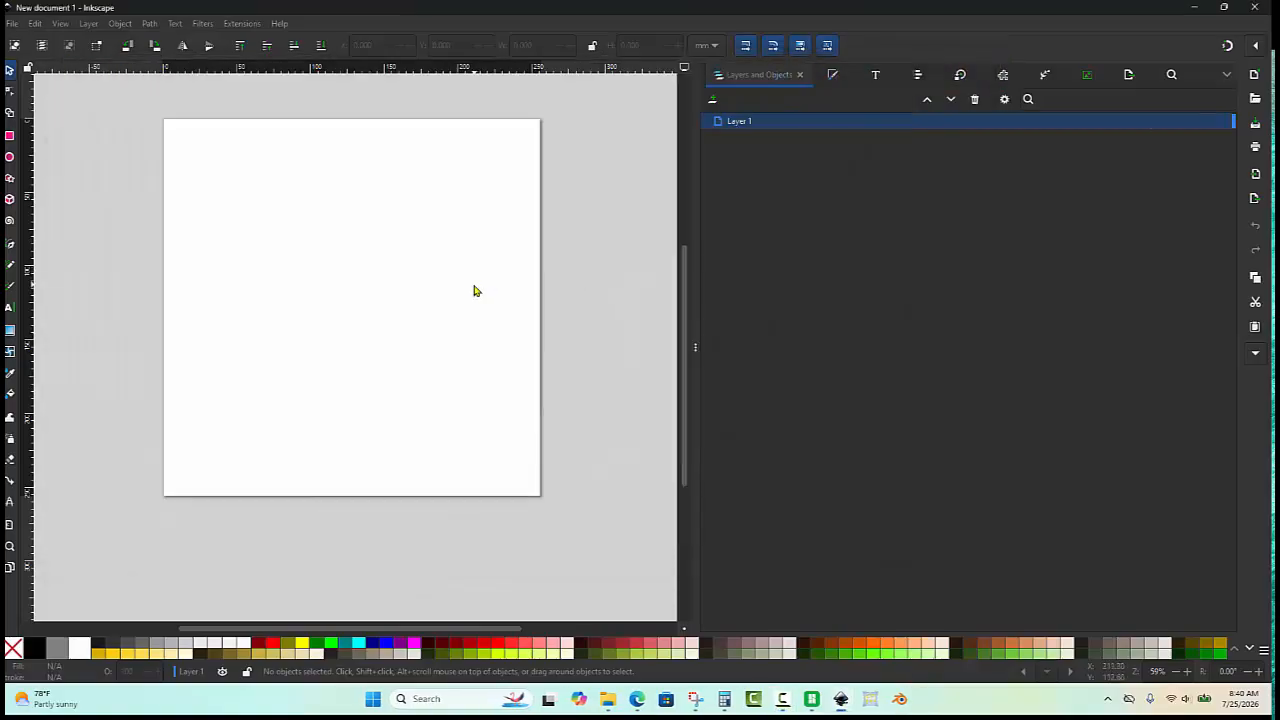
{"action": "left_click", "coordinate": [12, 24]}
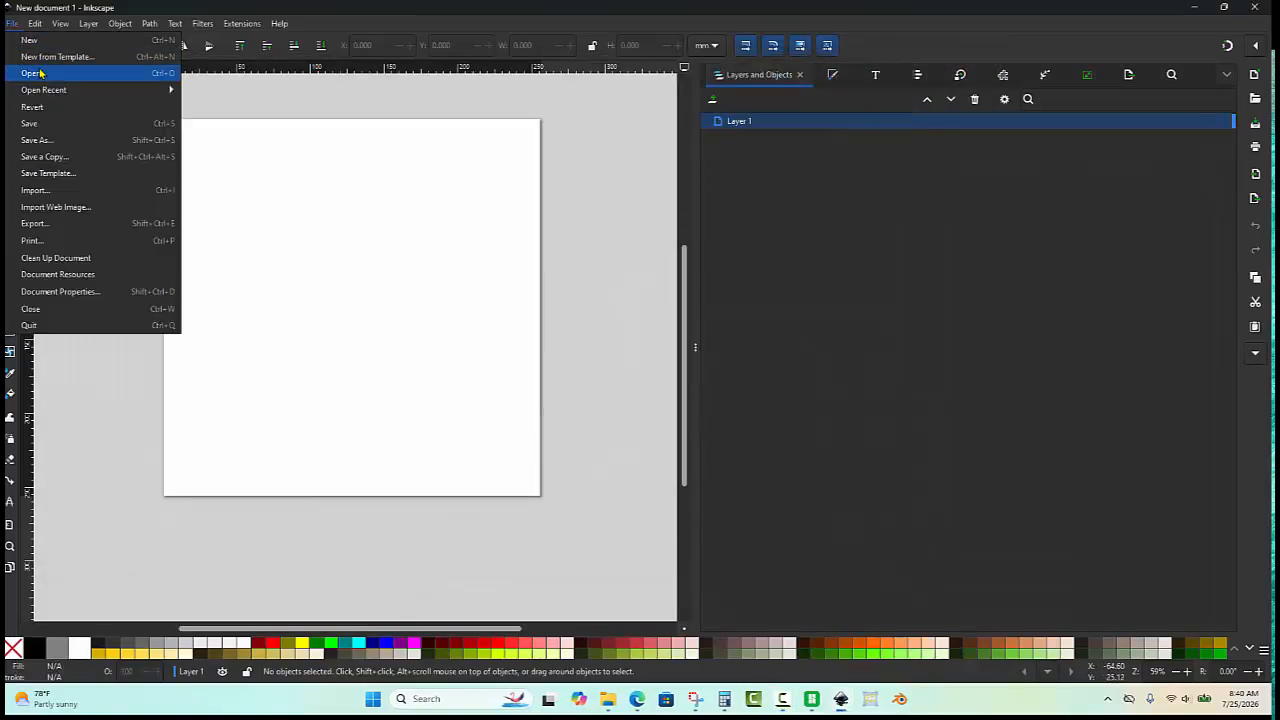
{"action": "left_click", "coordinate": [34, 73]}
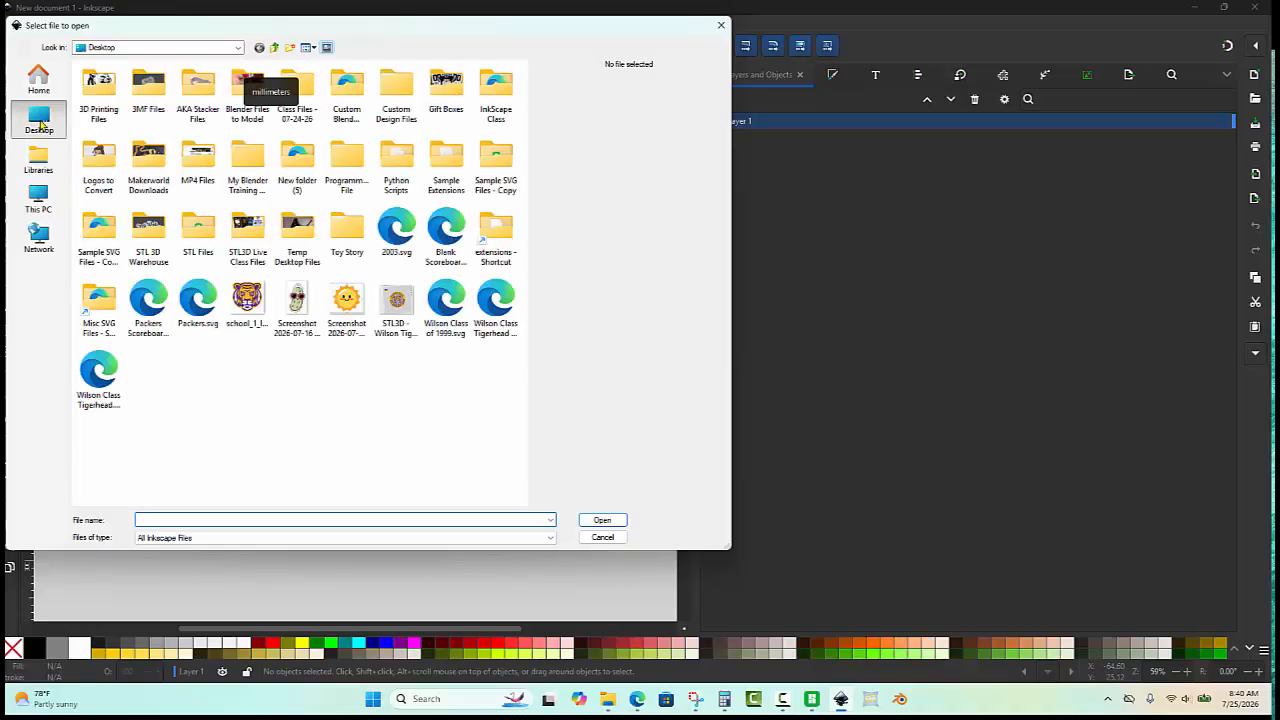
{"action": "scroll", "coordinate": [360, 310], "scroll_direction": "down", "scroll_amount": 2}
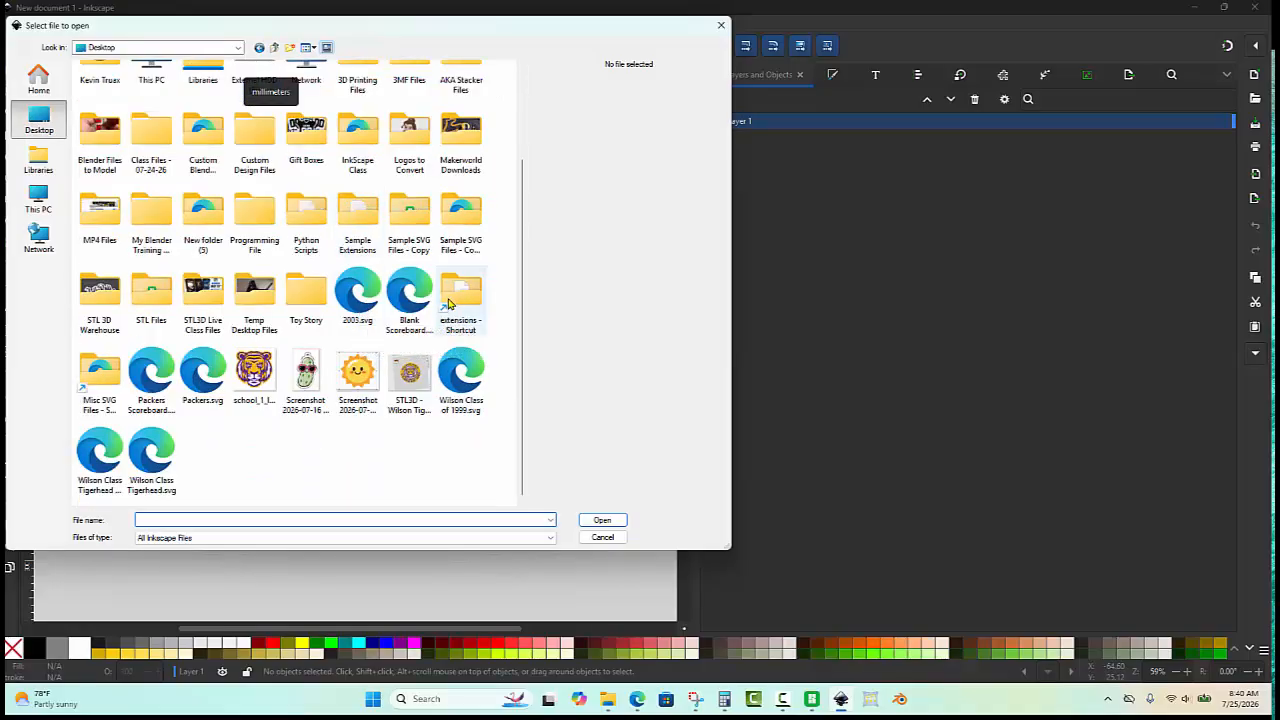
{"action": "left_click", "coordinate": [412, 294]}
{"action": "double_click", "coordinate": [412, 292]}
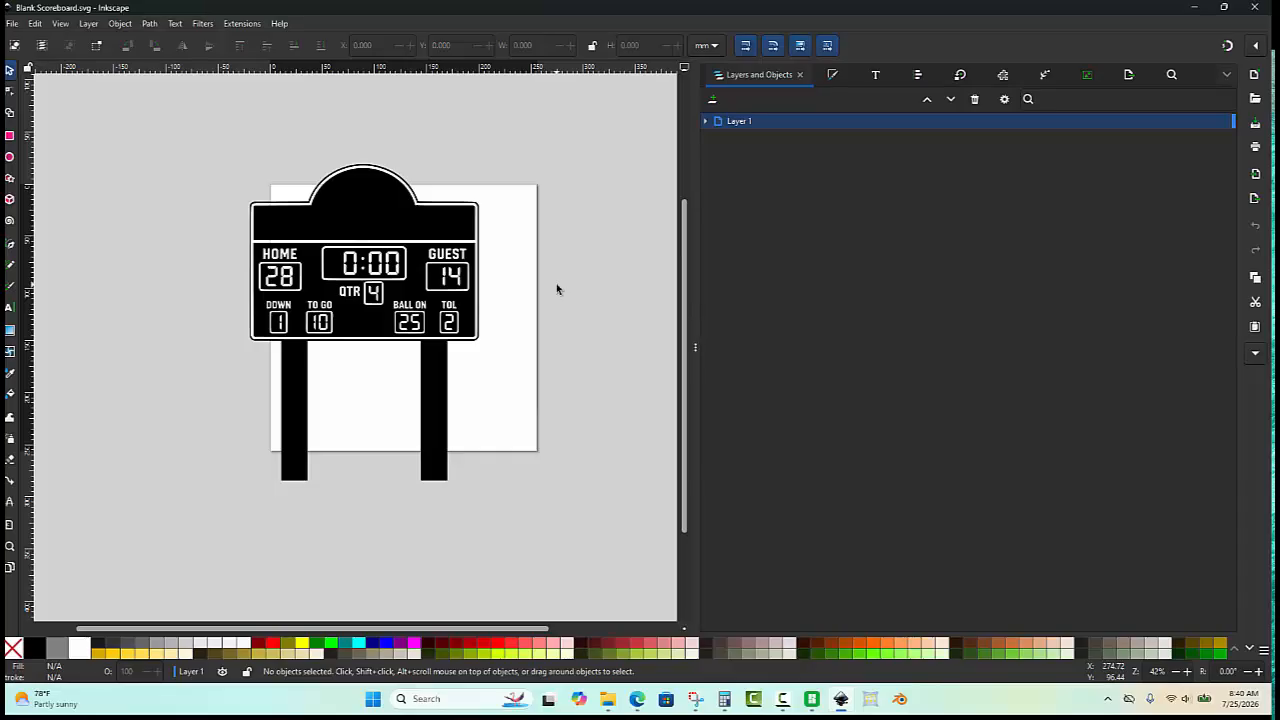
Step: Import Packers.svg from the Desktop and move the logo artwork onto the empty canvas to the right of the scoreboard page
{"action": "key", "text": "ctrl"}
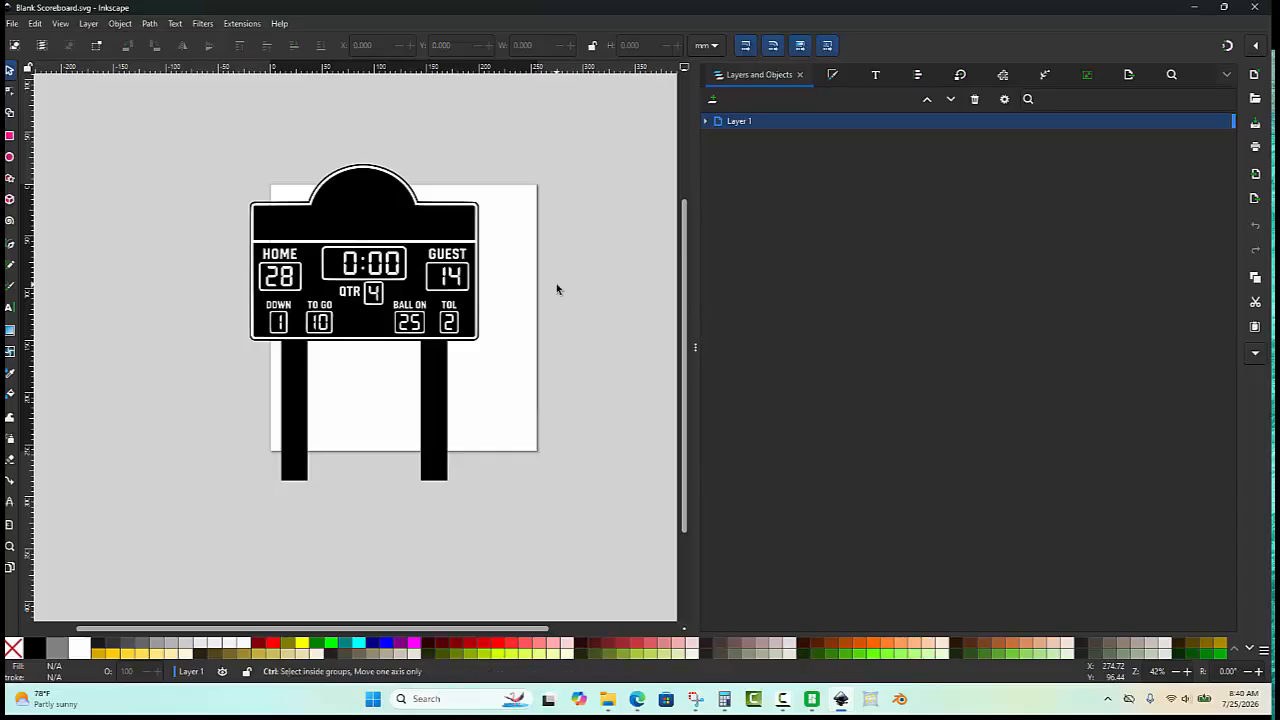
{"action": "key", "text": "ctrl+i"}
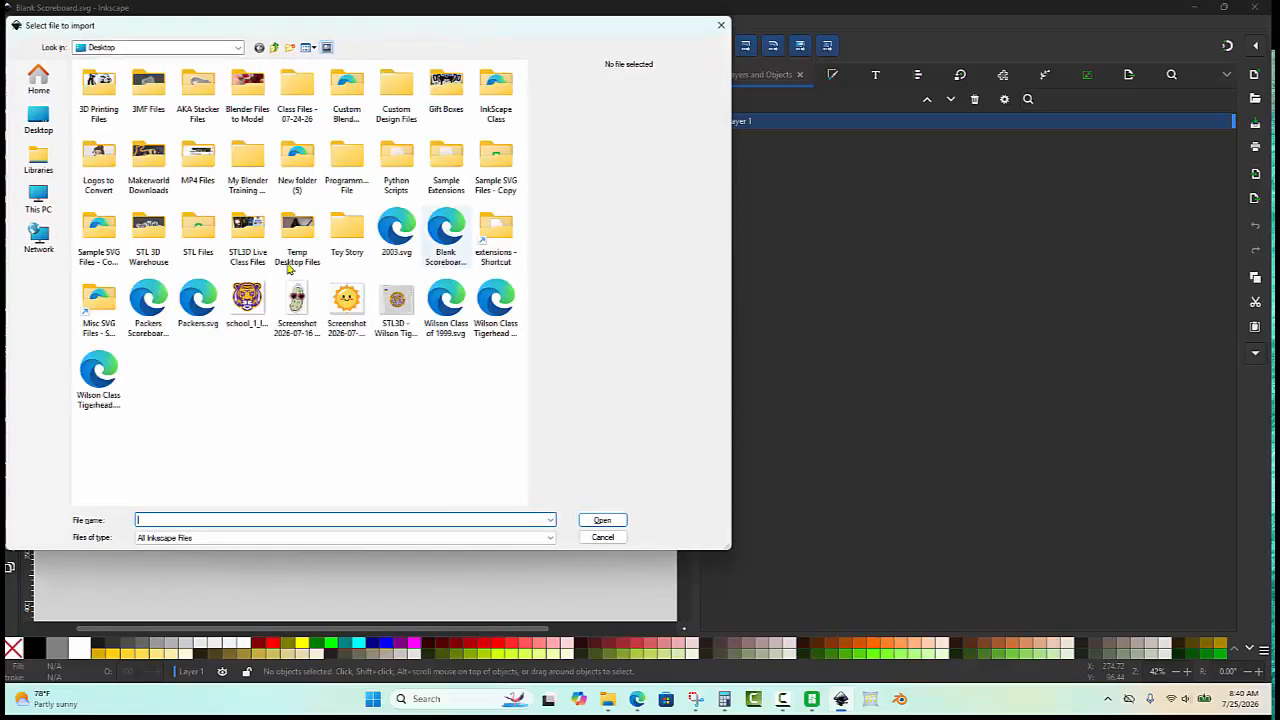
{"action": "left_click", "coordinate": [197, 297]}
{"action": "double_click", "coordinate": [197, 297]}
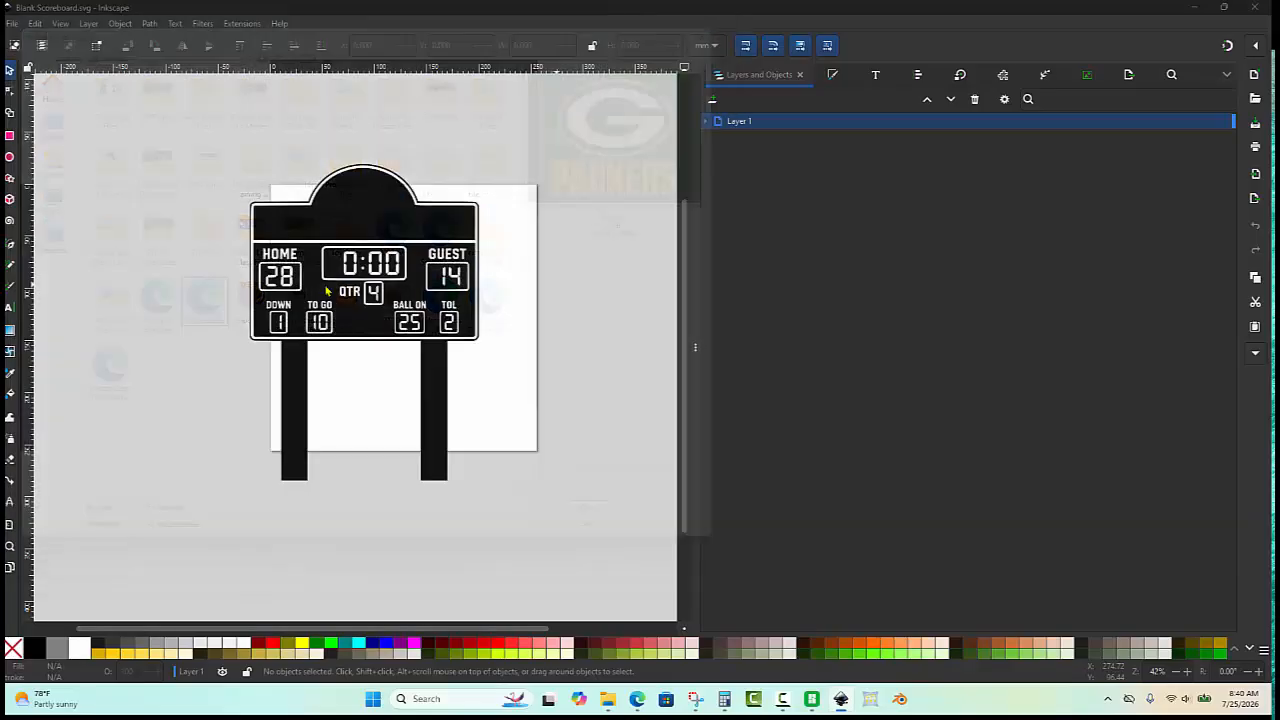
{"action": "left_click", "coordinate": [429, 286]}
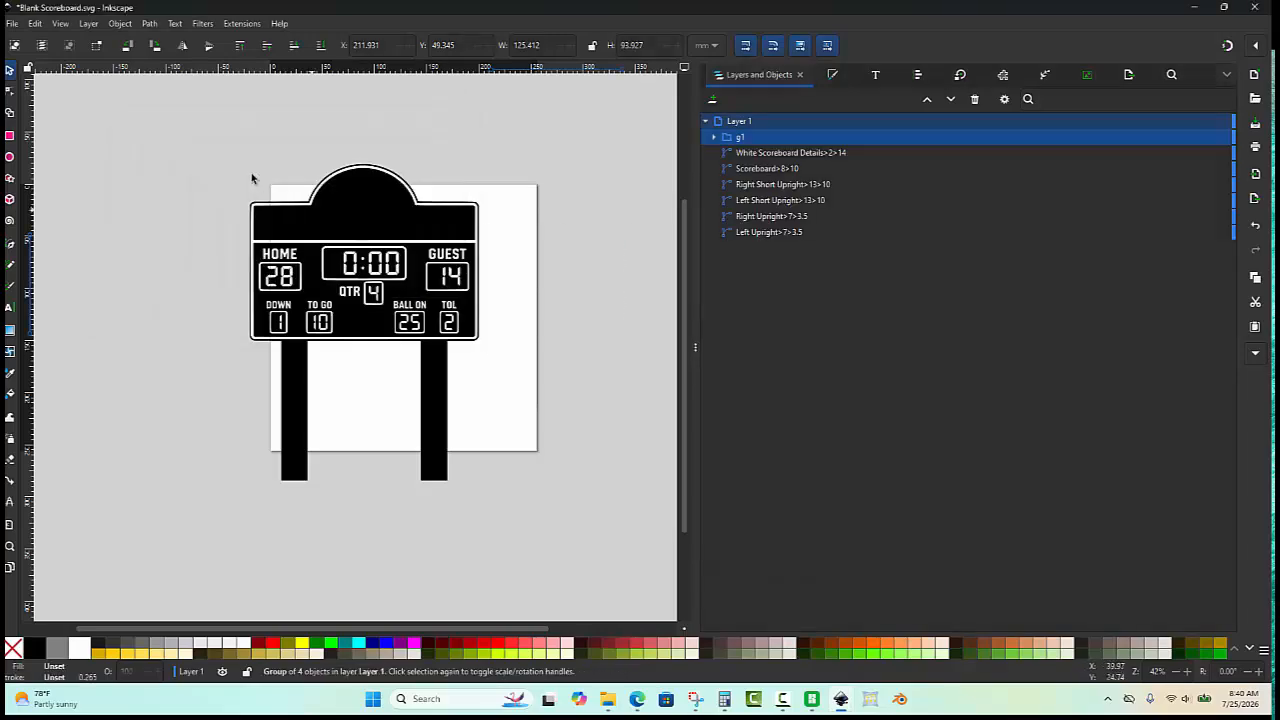
{"action": "left_click_drag", "start_coordinate": [429, 216], "coordinate": [530, 158]}
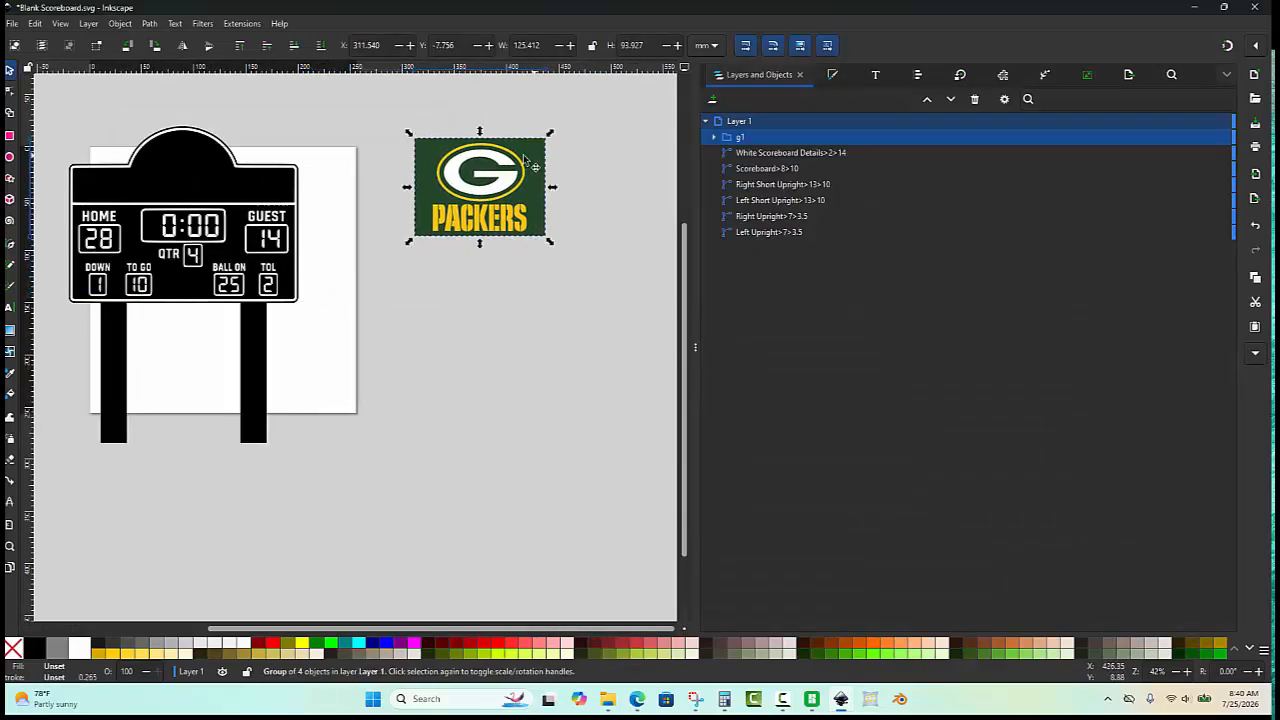
Step: Ungroup the imported Packers artwork and delete its green rectangular background
{"action": "right_click", "coordinate": [524, 160]}
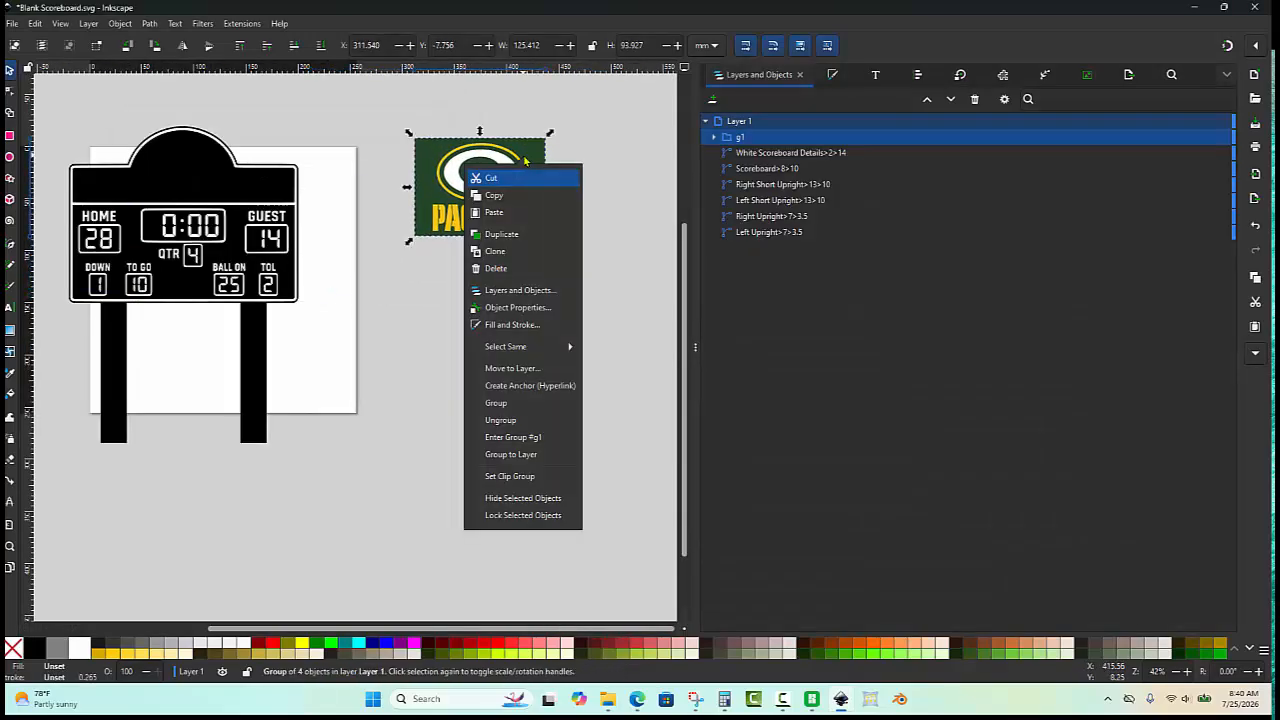
{"action": "left_click", "coordinate": [530, 421]}
{"action": "left_click", "coordinate": [497, 346]}
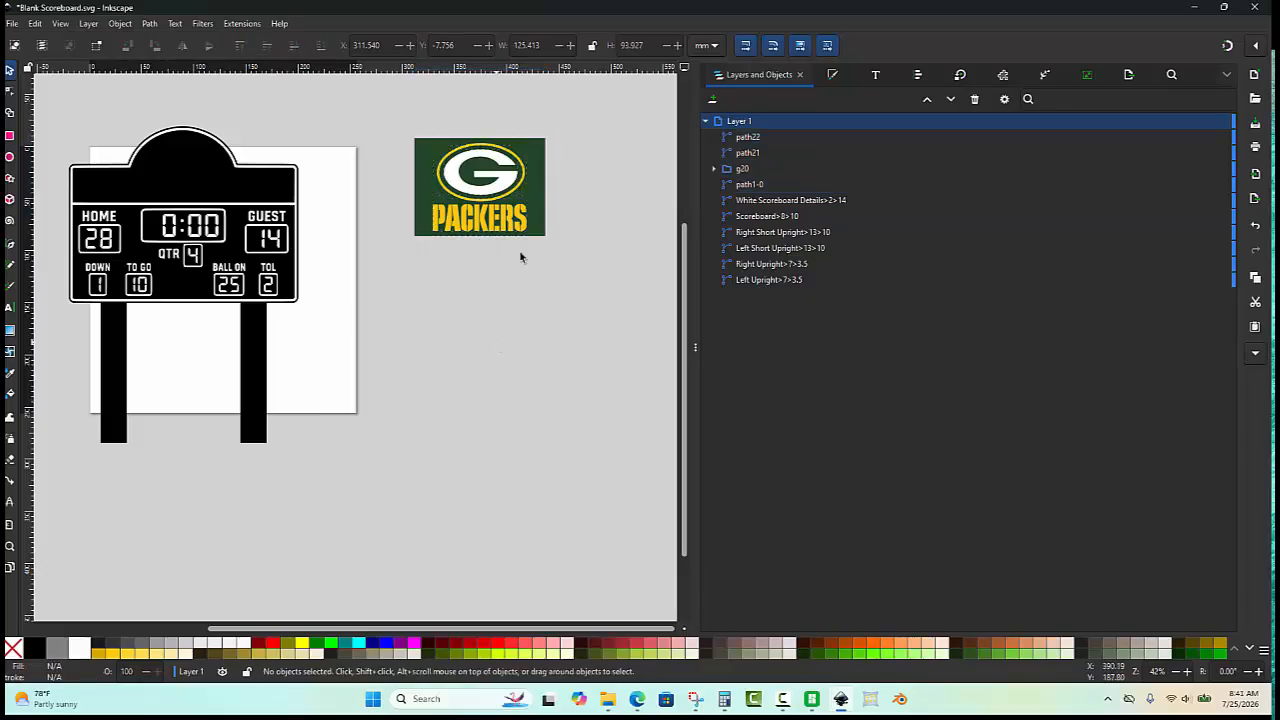
{"action": "left_click", "coordinate": [540, 158]}
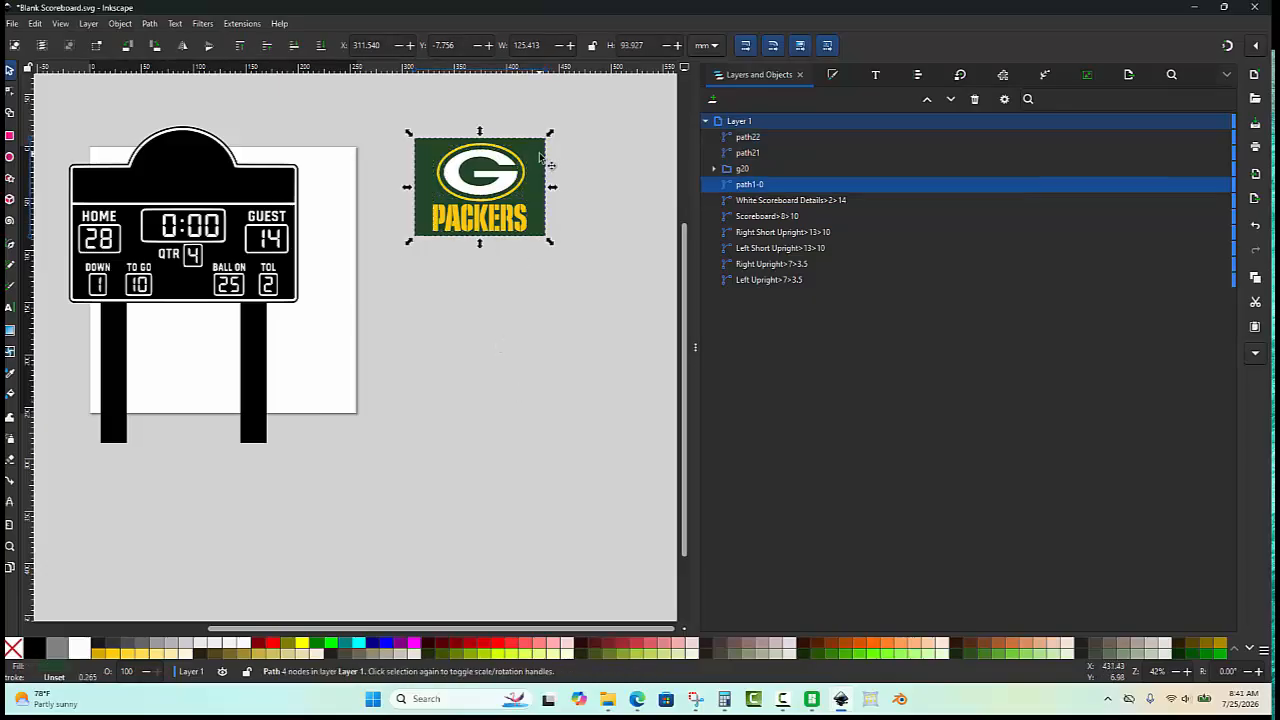
{"action": "key", "text": "Delete"}
Step: Ungroup the remaining gold group that holds the PACKERS lettering and the oval border
{"action": "scroll", "coordinate": [490, 235], "scroll_direction": "up", "scroll_amount": 2}
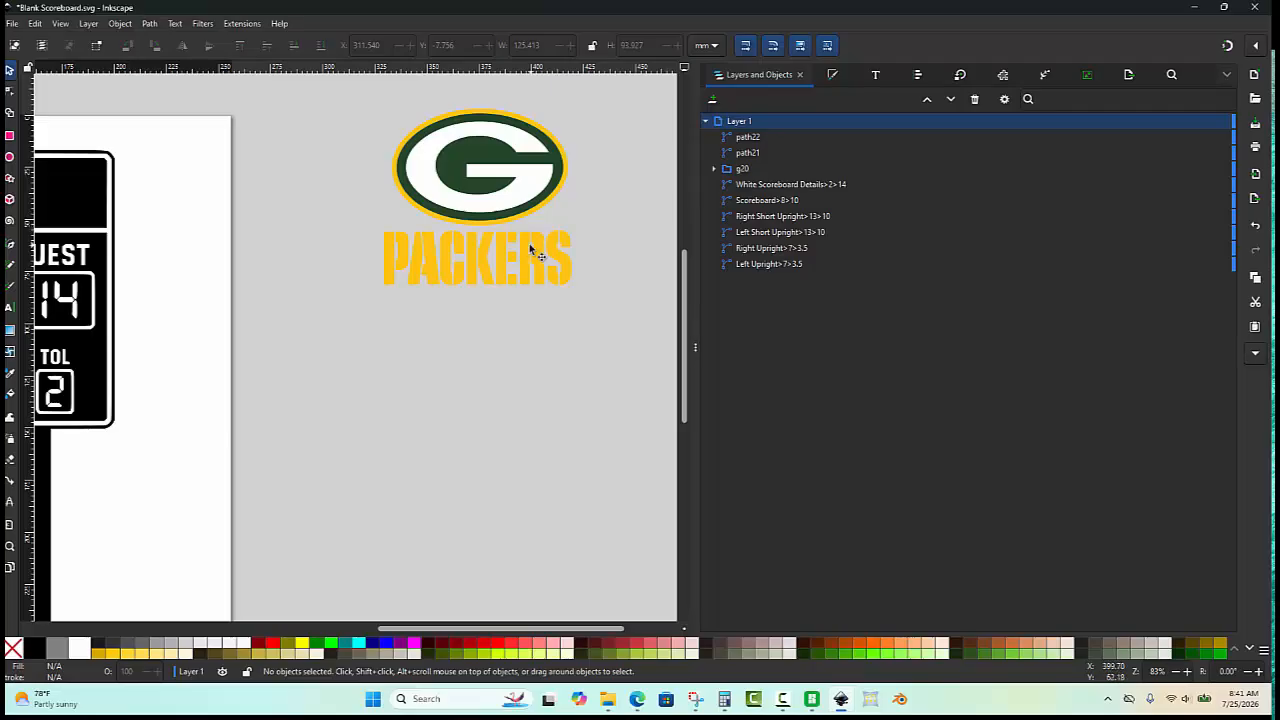
{"action": "left_click", "coordinate": [524, 248]}
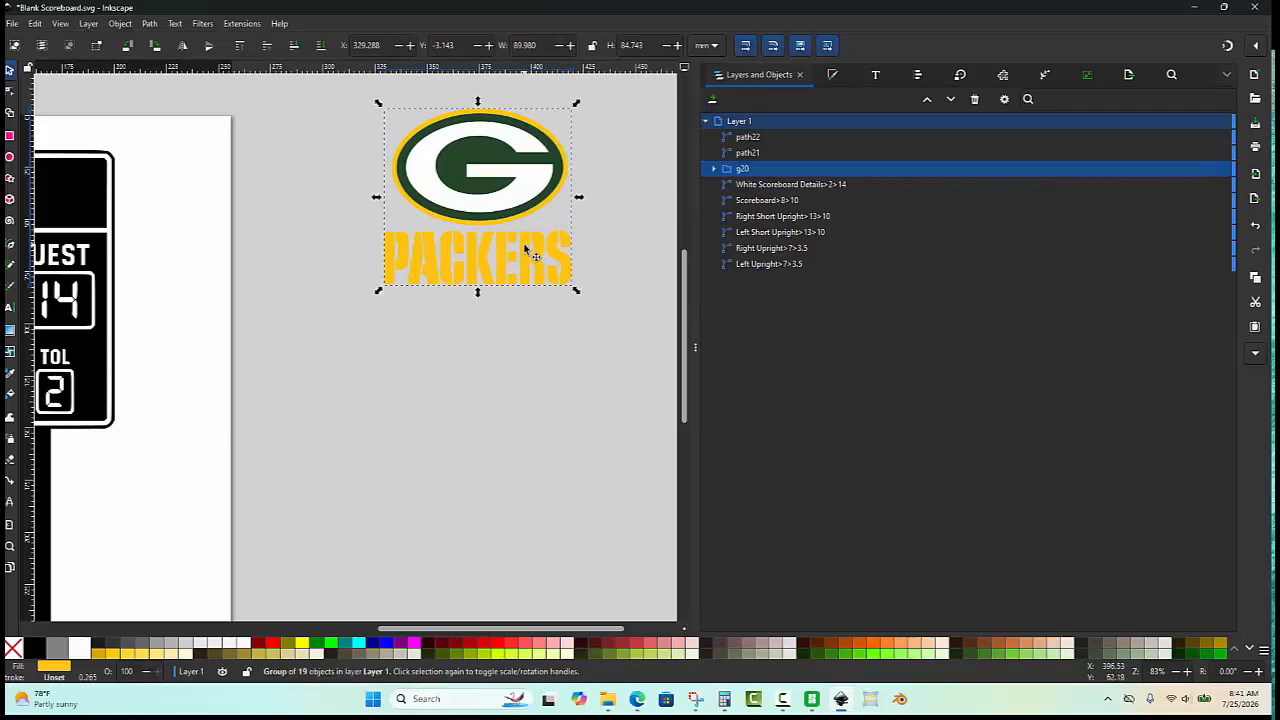
{"action": "right_click", "coordinate": [524, 250]}
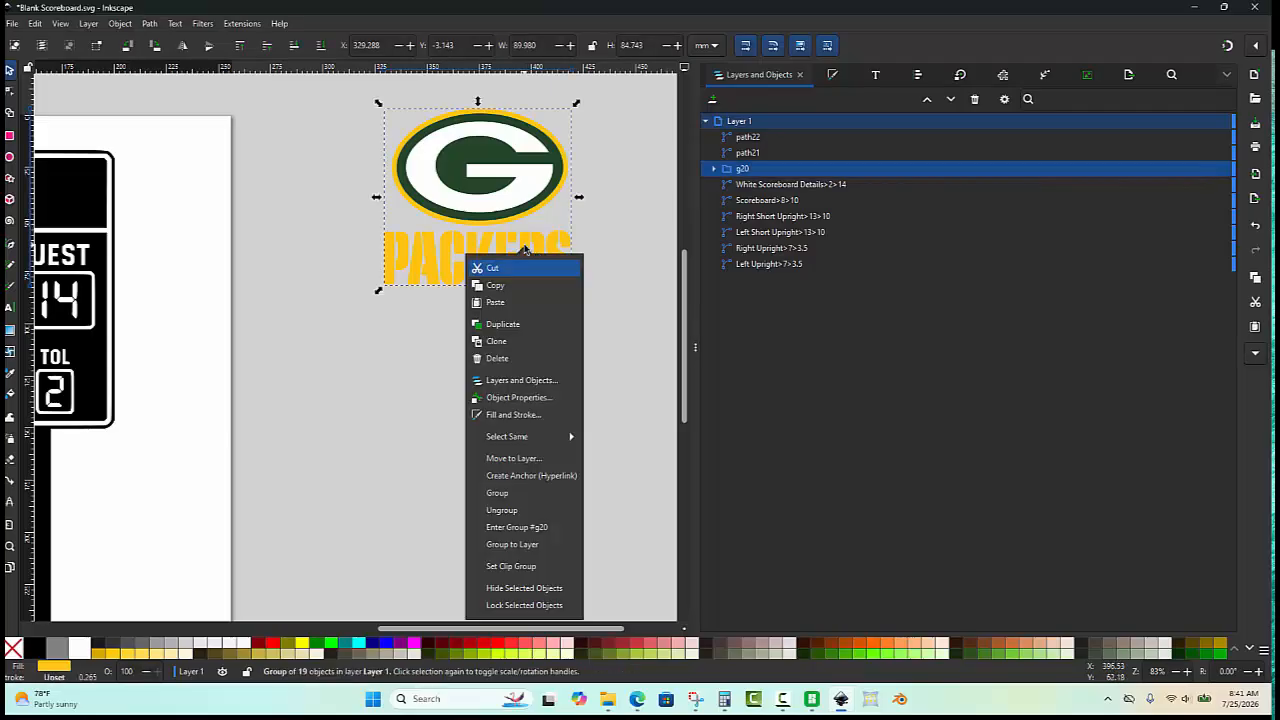
{"action": "left_click", "coordinate": [521, 510]}
{"action": "left_click", "coordinate": [365, 306]}
Step: Combine all the PACKERS letter paths into one path and move it to the right of the G logo
{"action": "left_click_drag", "start_coordinate": [355, 309], "coordinate": [601, 230]}
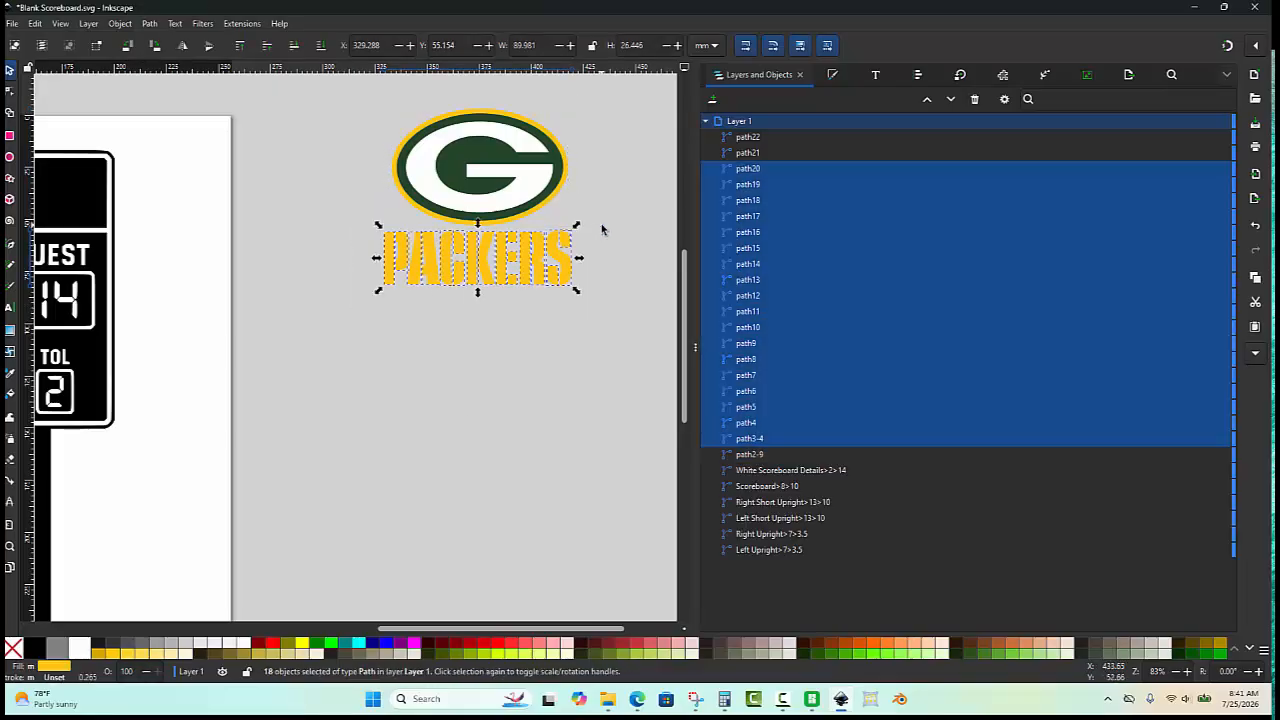
{"action": "key", "text": "ctrl+k"}
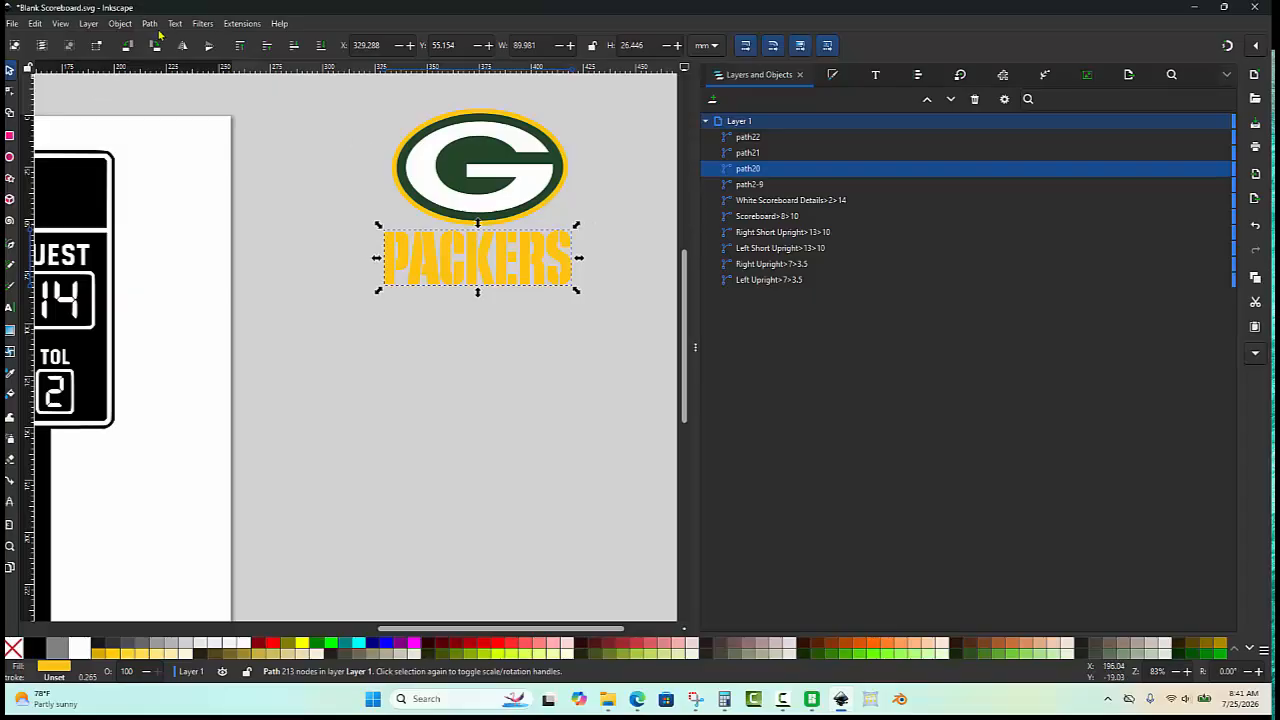
{"action": "left_click", "coordinate": [152, 24]}
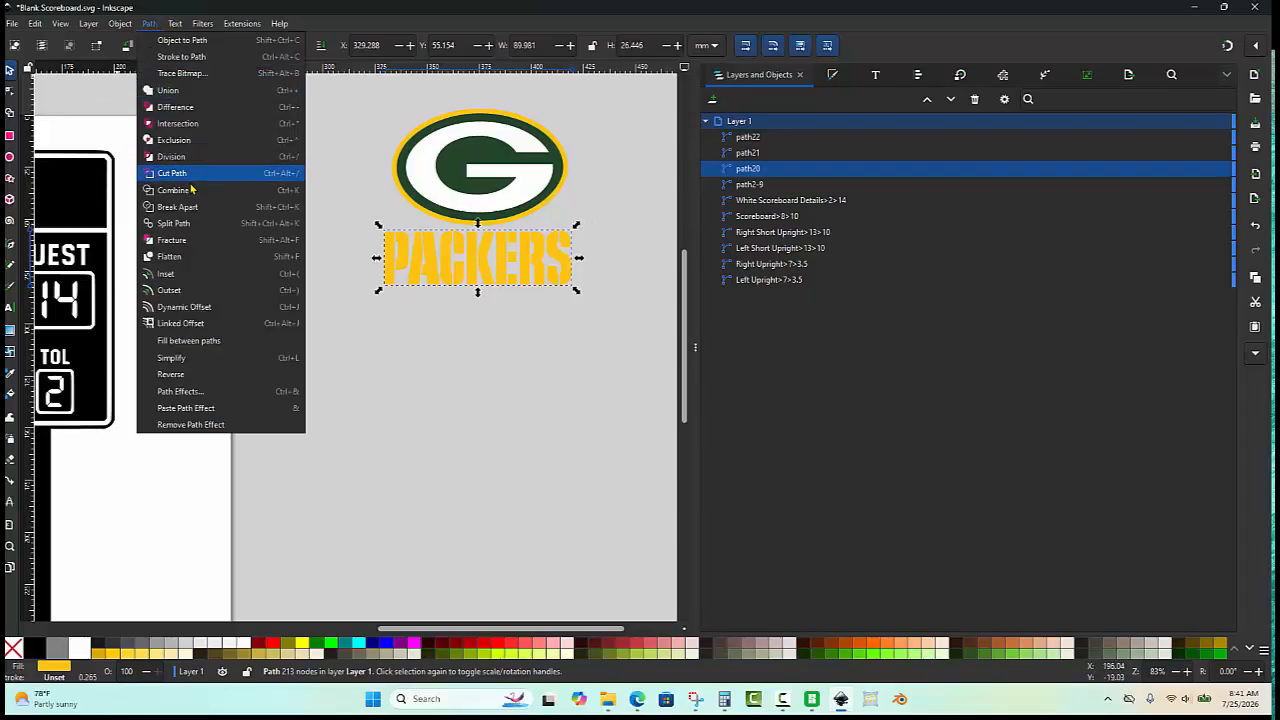
{"action": "left_click", "coordinate": [368, 318]}
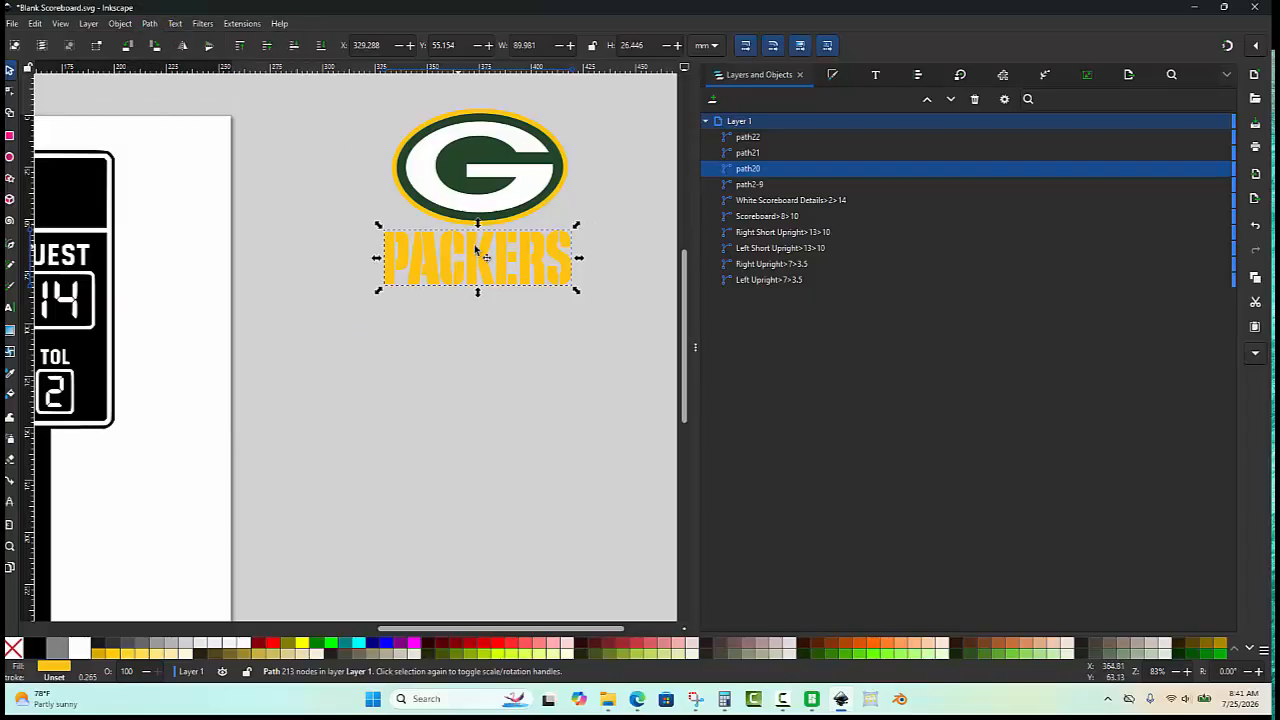
{"action": "scroll", "coordinate": [355, 246], "scroll_direction": "down", "scroll_amount": 2}
{"action": "left_click_drag", "start_coordinate": [456, 258], "coordinate": [589, 226]}
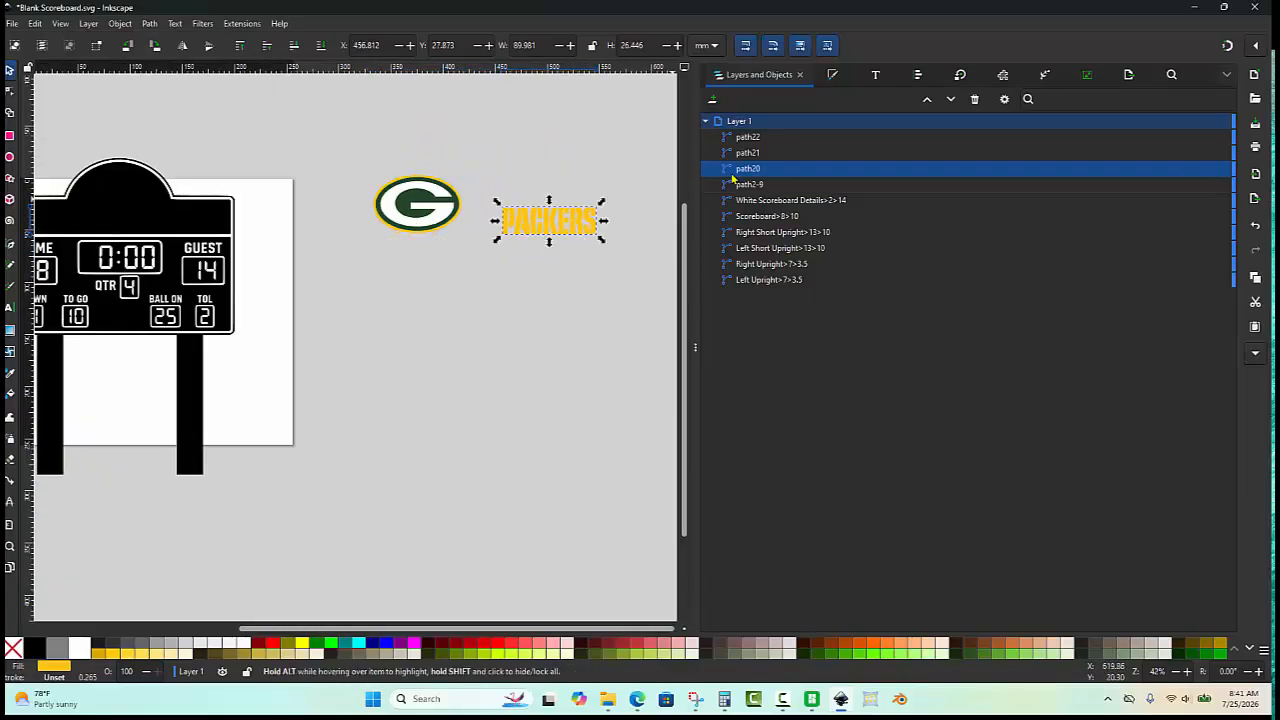
Step: Rename the combined PACKERS lettering path as Packers Text and hide it
{"action": "double_click", "coordinate": [752, 170]}
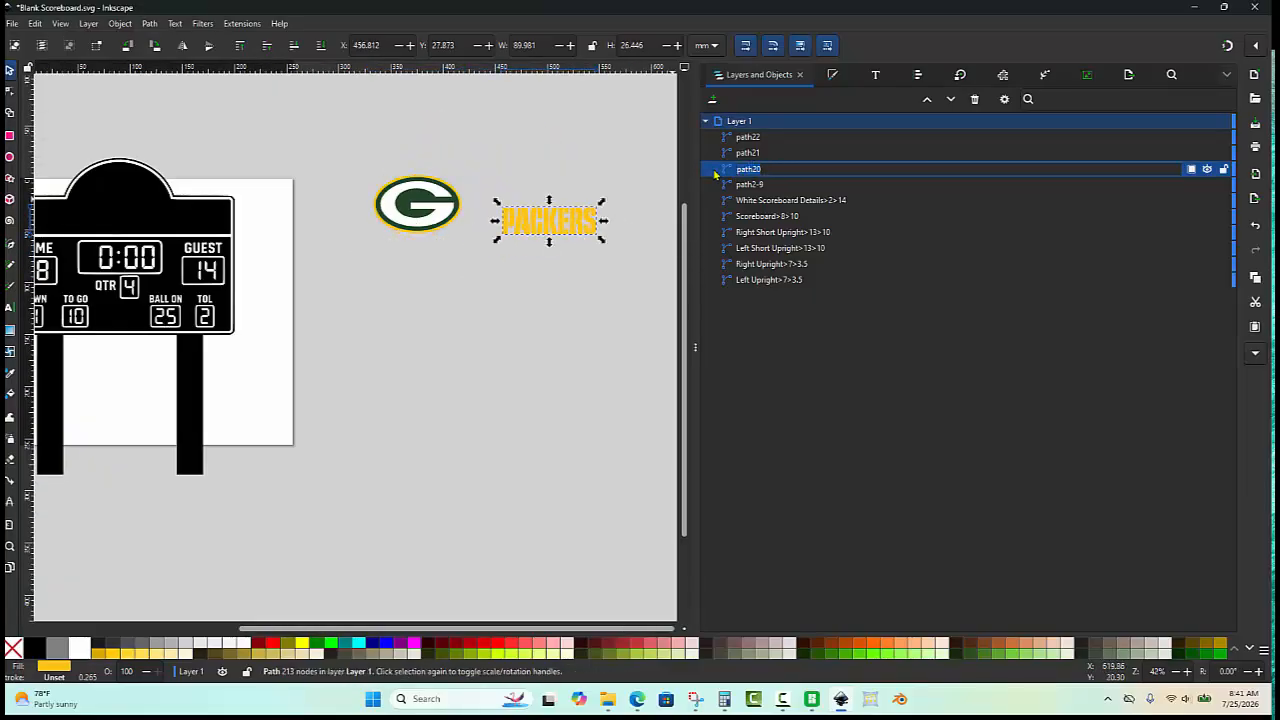
{"action": "type", "text": "Packer"}
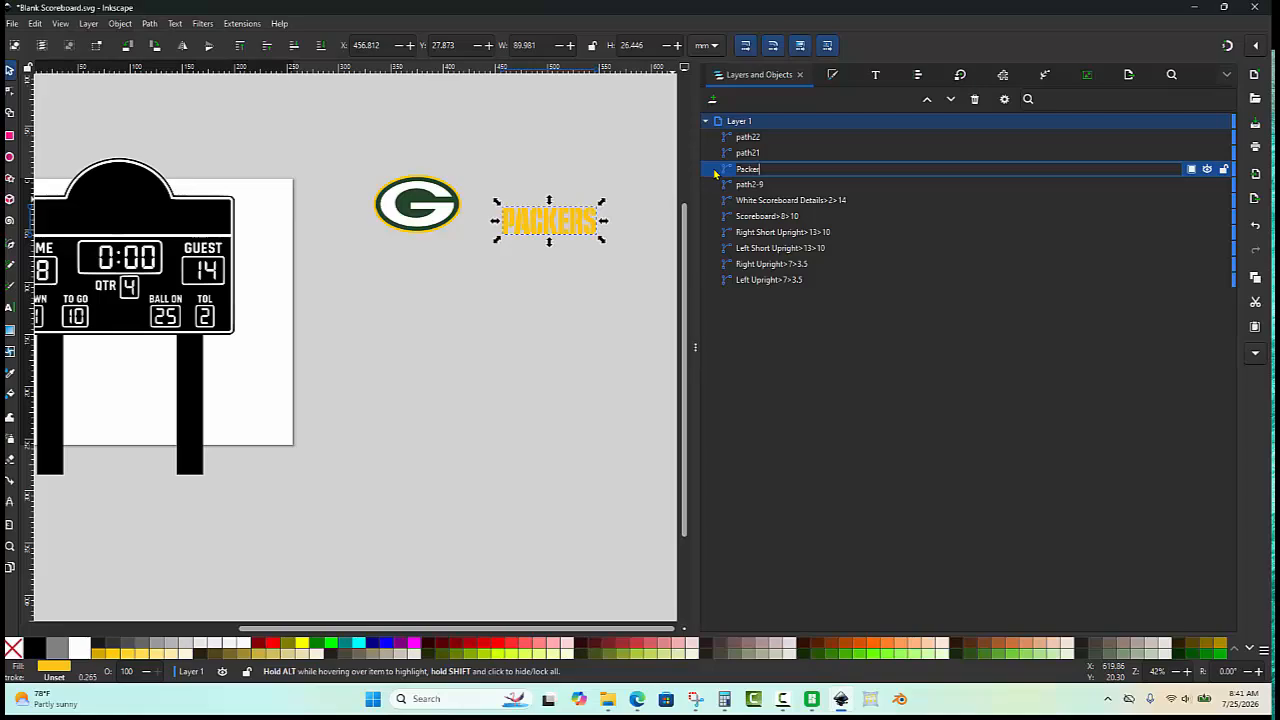
{"action": "type", "text": "s Text"}
{"action": "key", "text": "Return"}
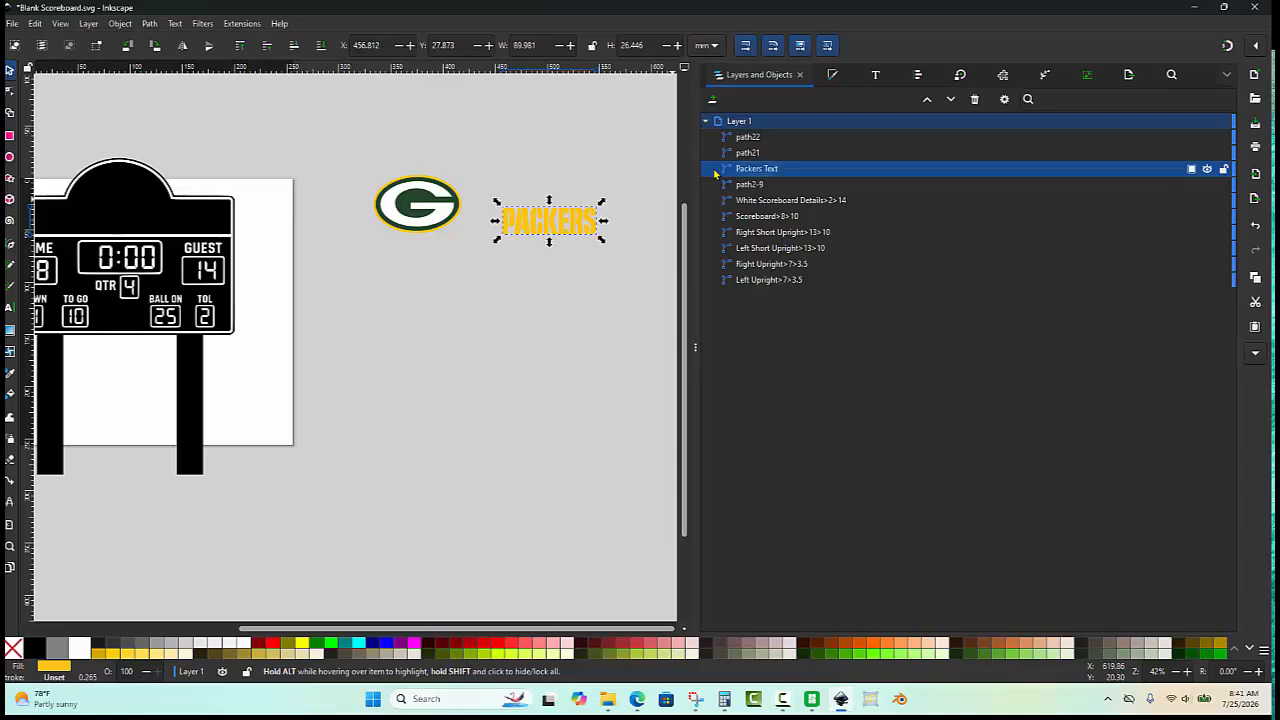
{"action": "left_click", "coordinate": [1208, 170]}
{"action": "left_click", "coordinate": [400, 171]}
Step: Rename the white letter path of the G logo as White G
{"action": "scroll", "coordinate": [385, 185], "scroll_direction": "up", "scroll_amount": 1}
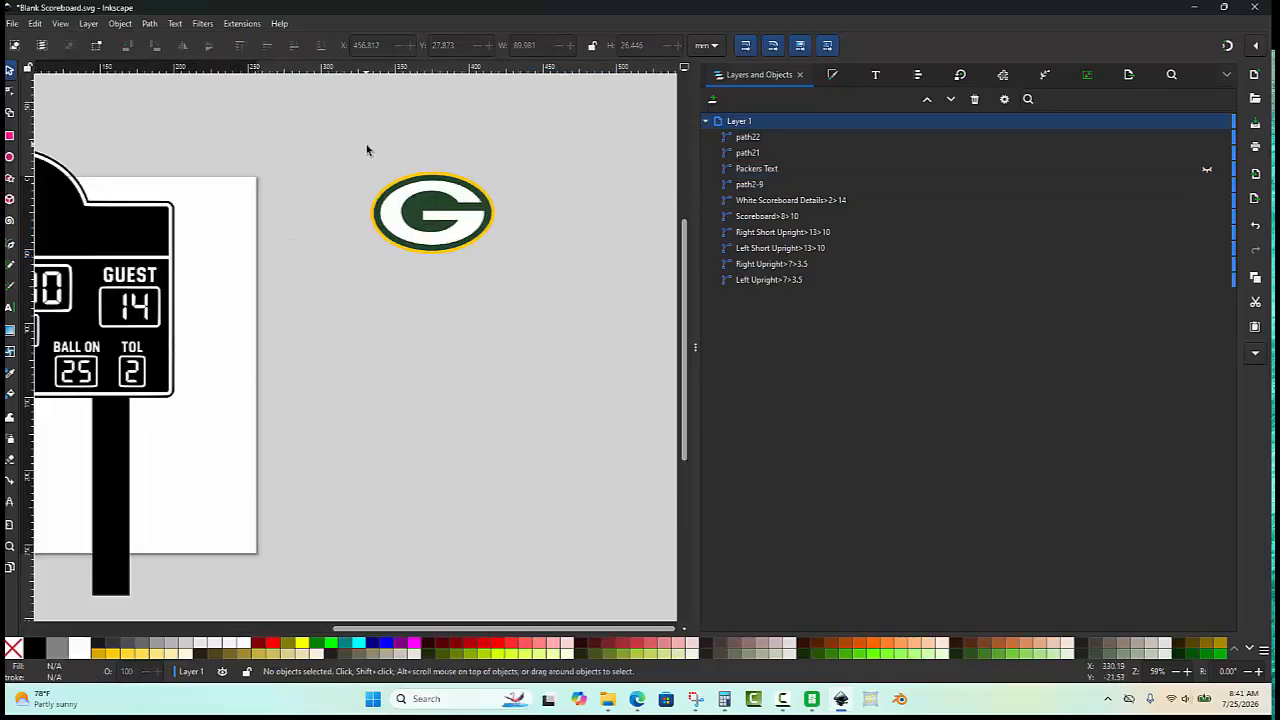
{"action": "scroll", "coordinate": [370, 152], "scroll_direction": "up", "scroll_amount": 2}
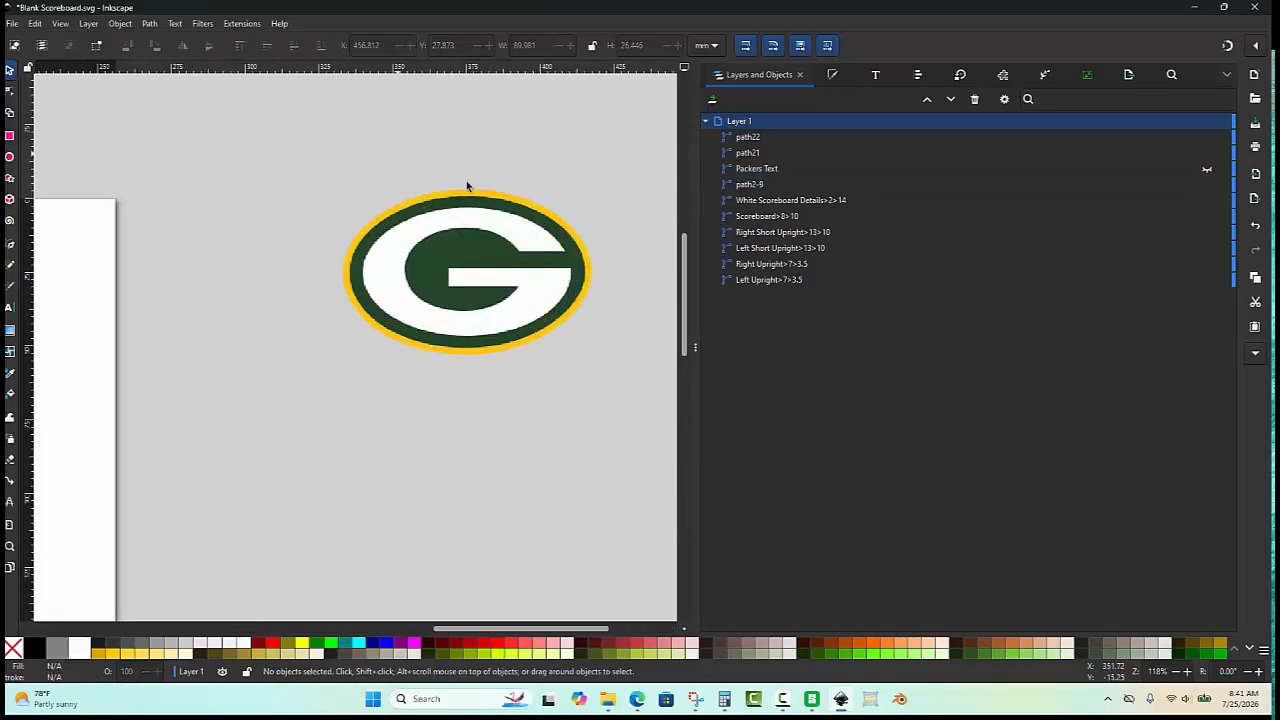
{"action": "left_click", "coordinate": [540, 255]}
{"action": "double_click", "coordinate": [750, 137]}
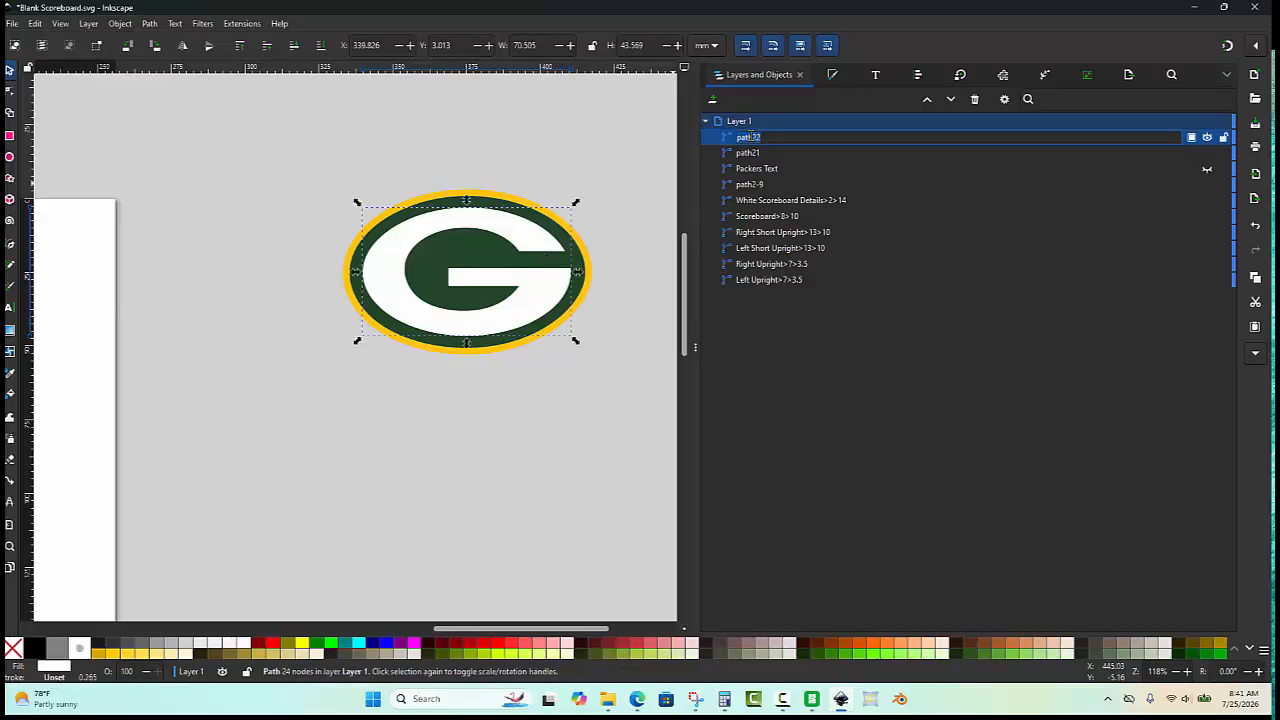
{"action": "type", "text": "White G"}
{"action": "key", "text": "Return"}
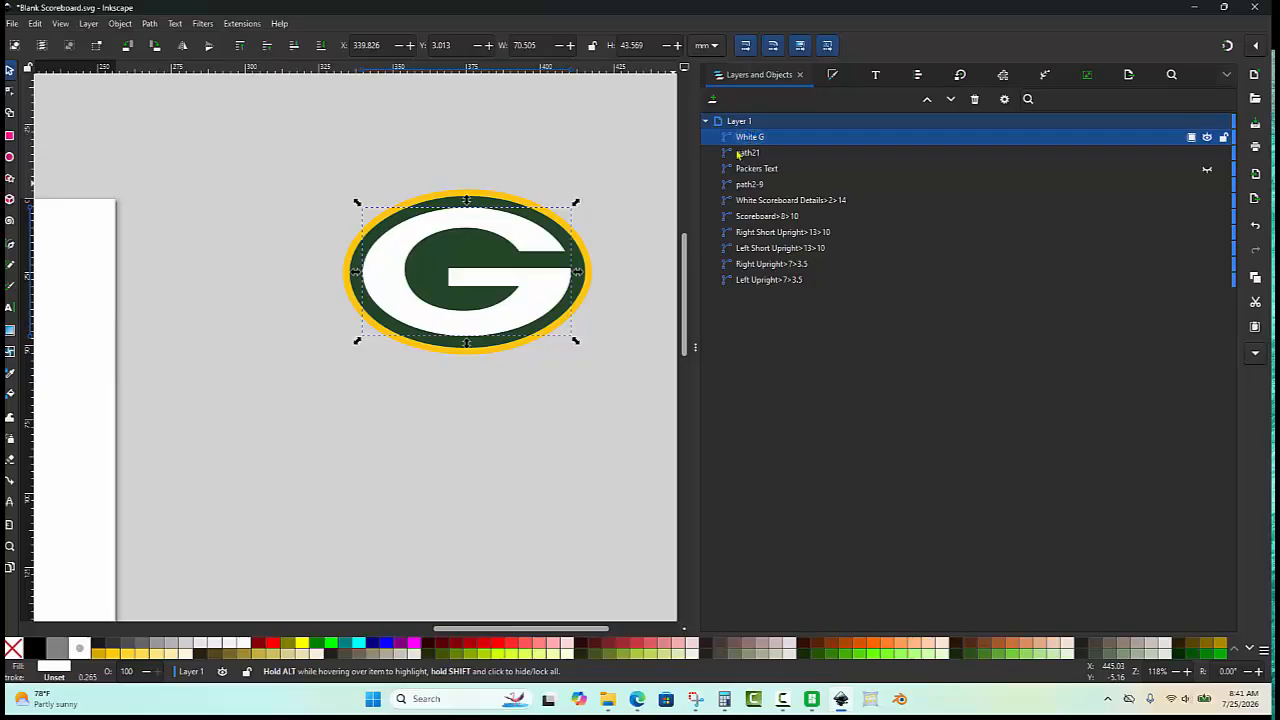
Step: Rename the green oval behind the white letter as Green G Background
{"action": "left_click", "coordinate": [588, 266]}
{"action": "double_click", "coordinate": [752, 152]}
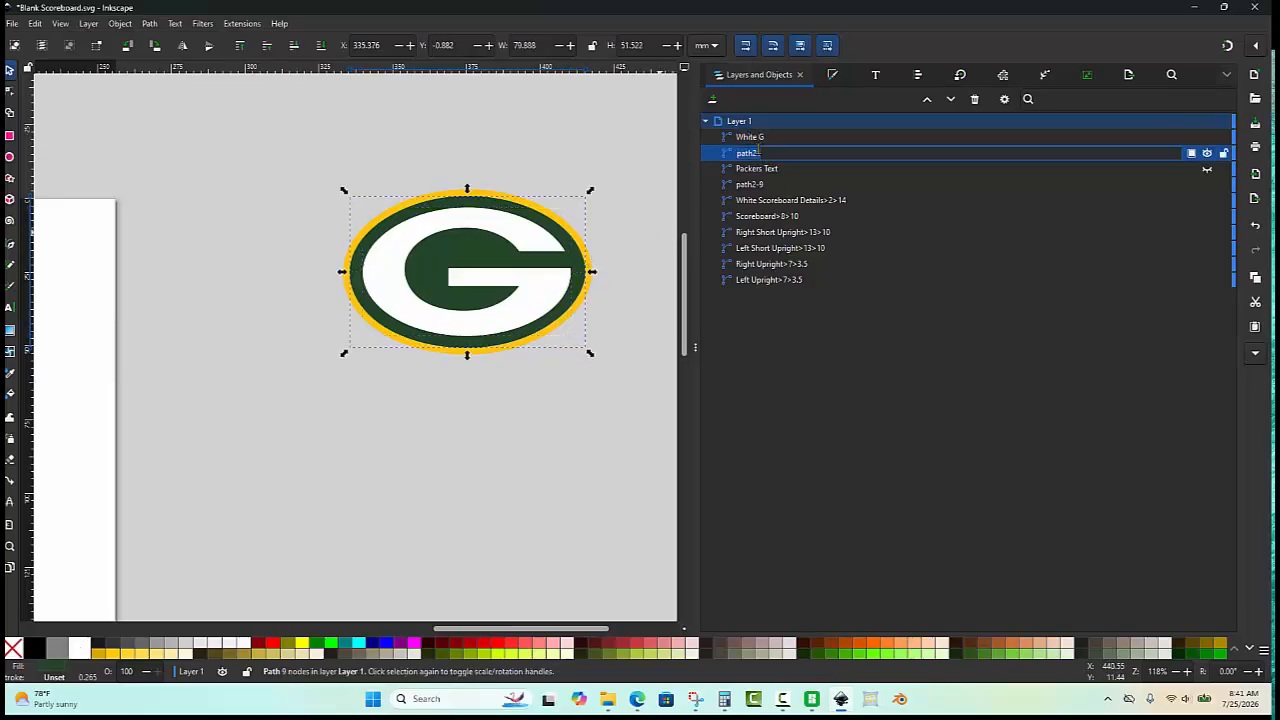
{"action": "type", "text": "Green G Background"}
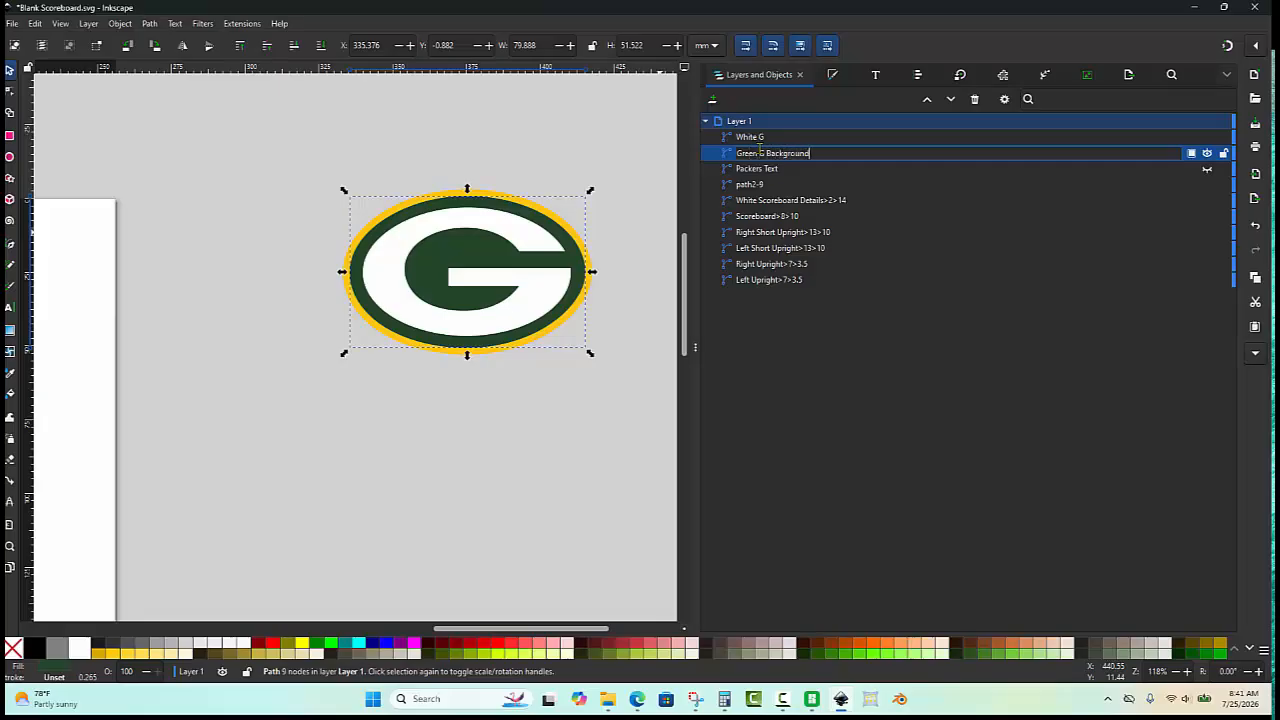
{"action": "key", "text": "Return"}
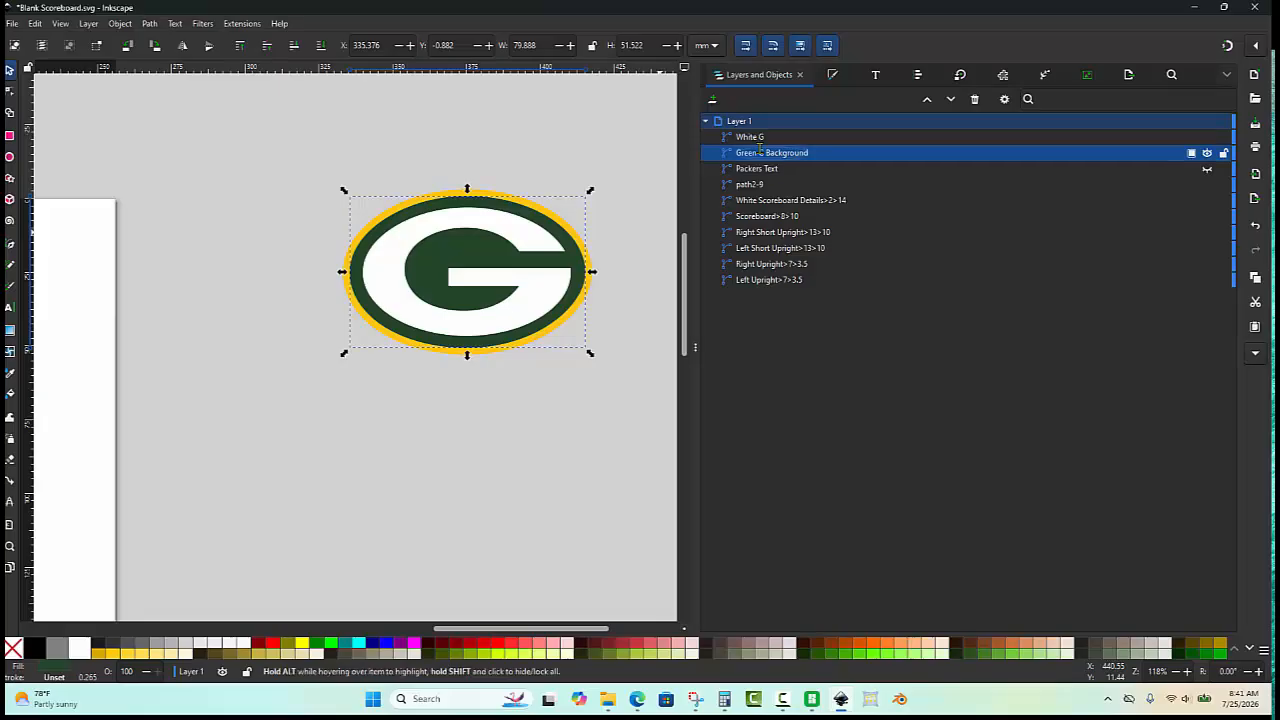
Step: Rename the gold outer oval of the logo as Gold G Background
{"action": "left_click", "coordinate": [755, 170]}
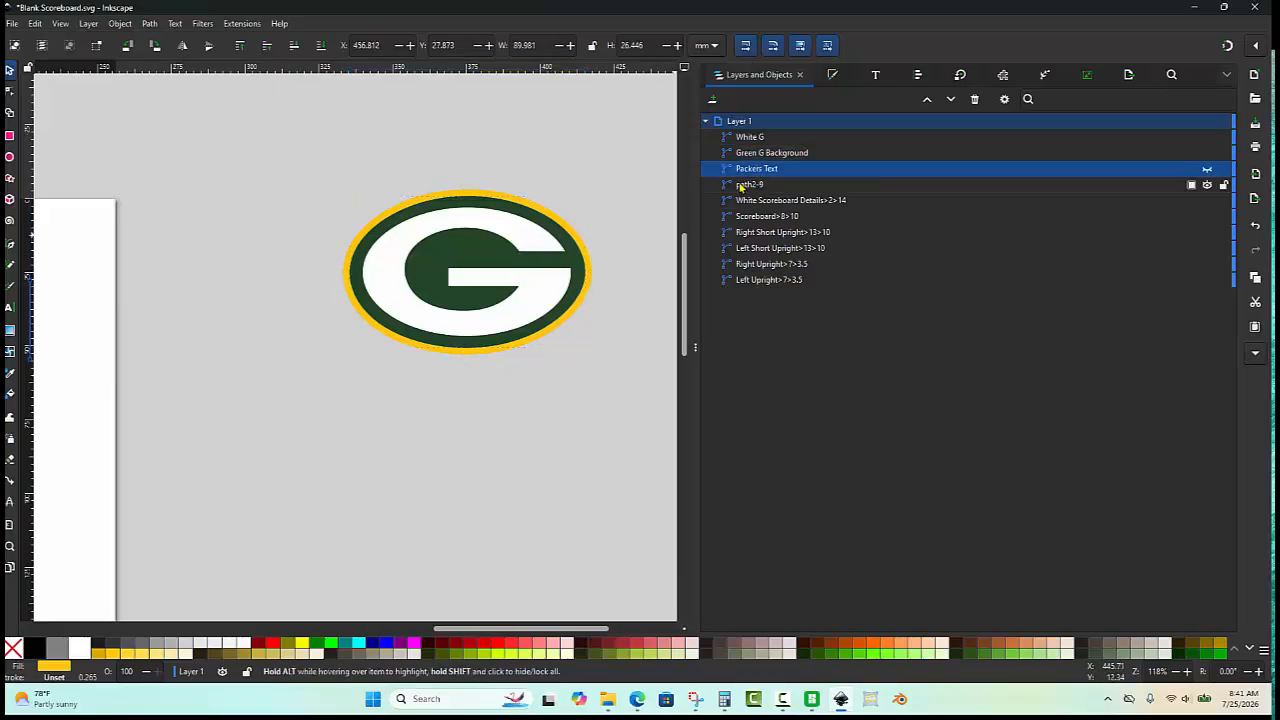
{"action": "left_click", "coordinate": [741, 186]}
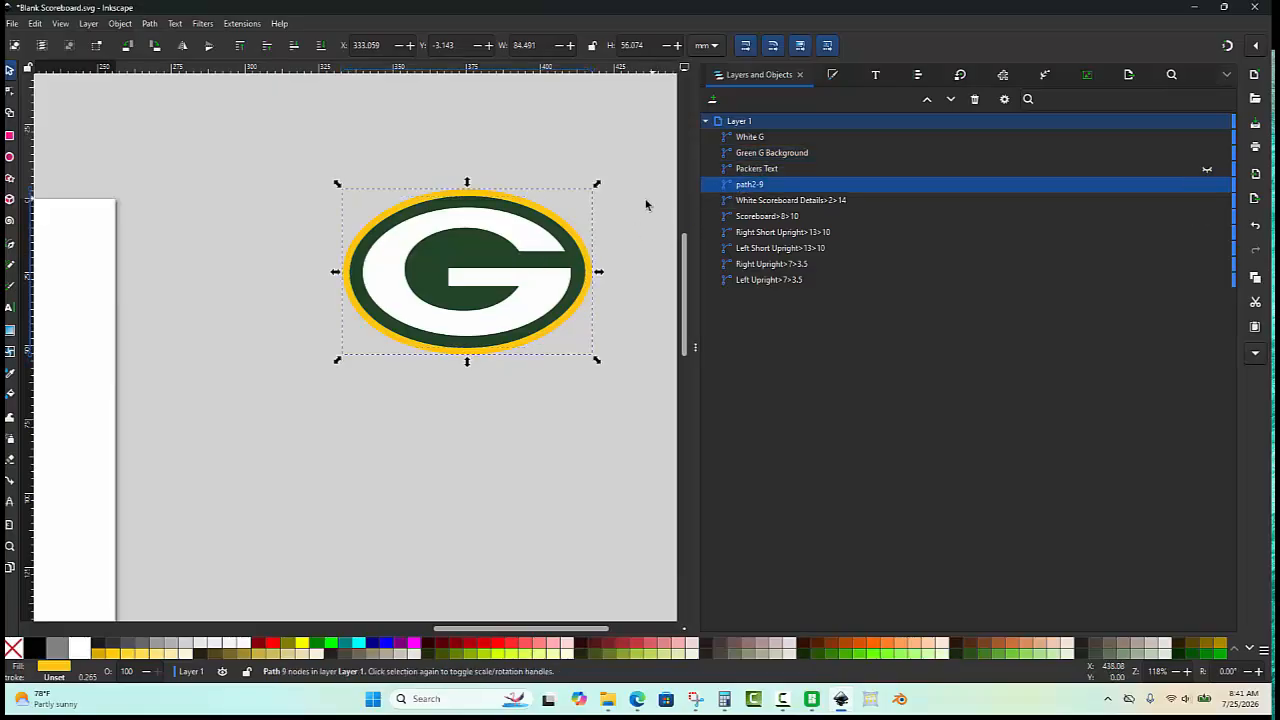
{"action": "left_click", "coordinate": [771, 186]}
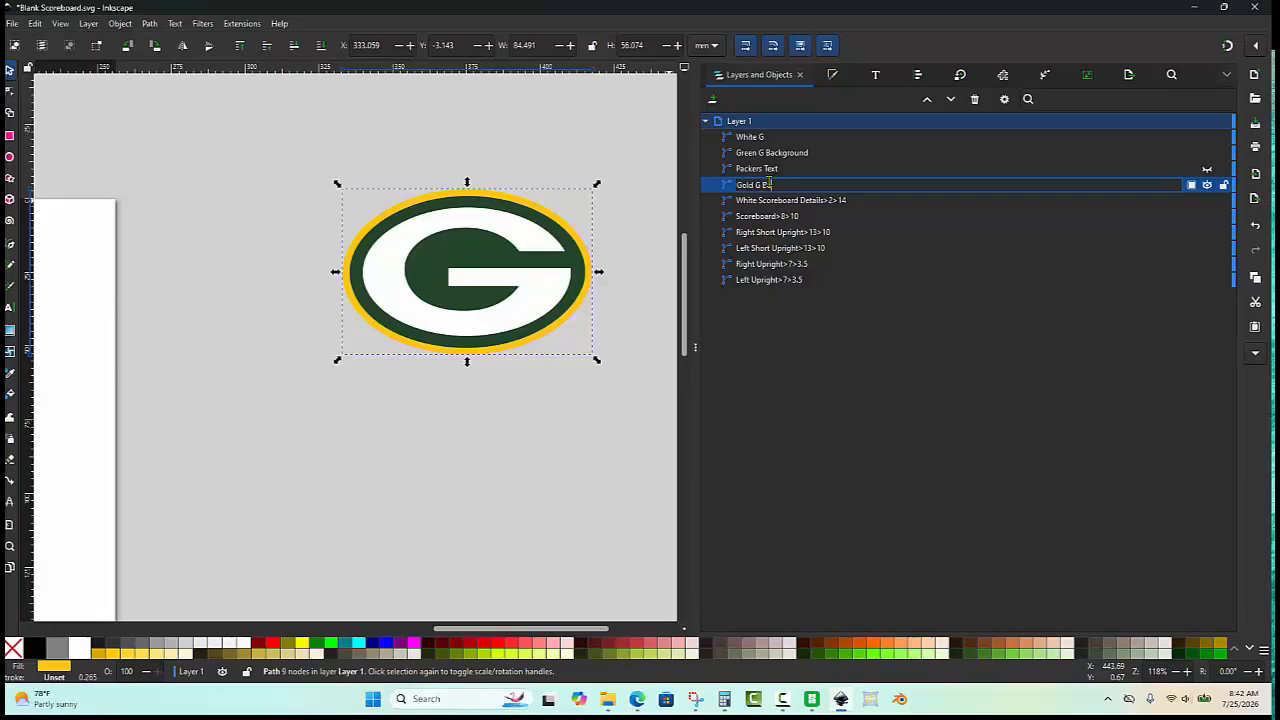
{"action": "type", "text": "Gold G Background"}
{"action": "key", "text": "Return"}
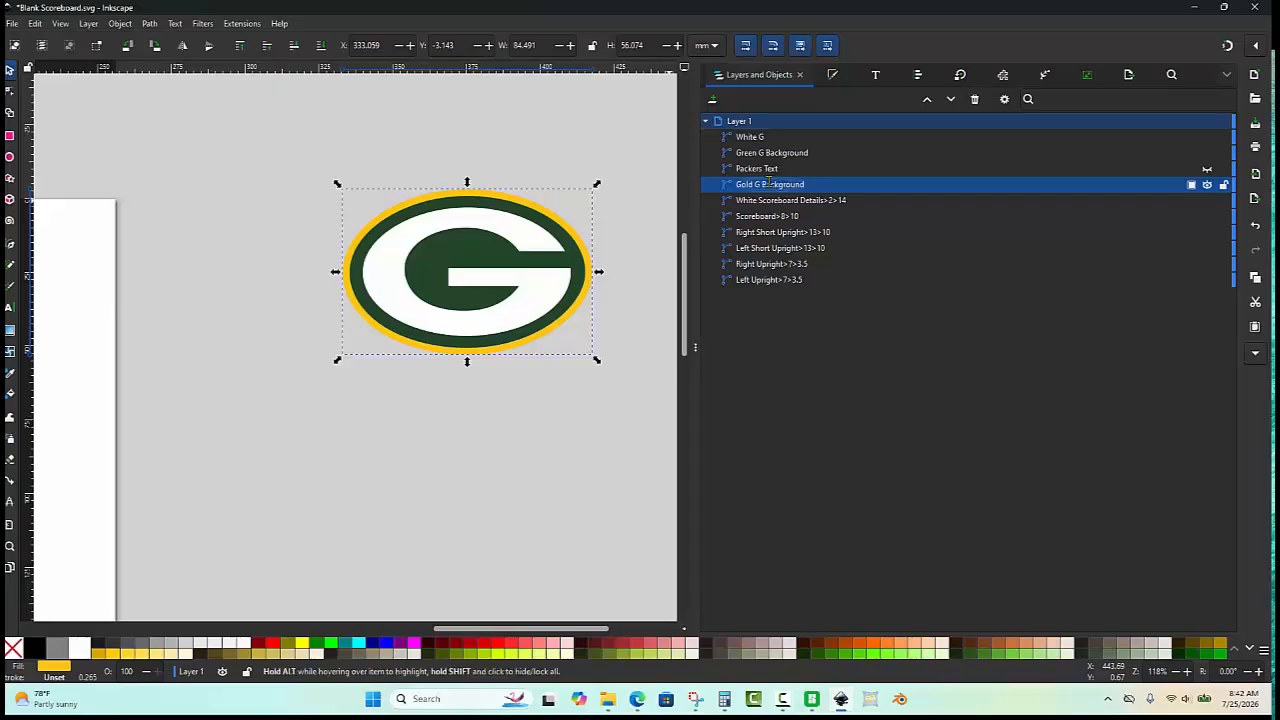
Step: Toggle the gold oval's visibility to identify it, then place Gold G Background above Packers Text in the object order
{"action": "left_click", "coordinate": [1207, 186]}
{"action": "left_click", "coordinate": [1207, 186]}
{"action": "left_click", "coordinate": [1207, 186]}
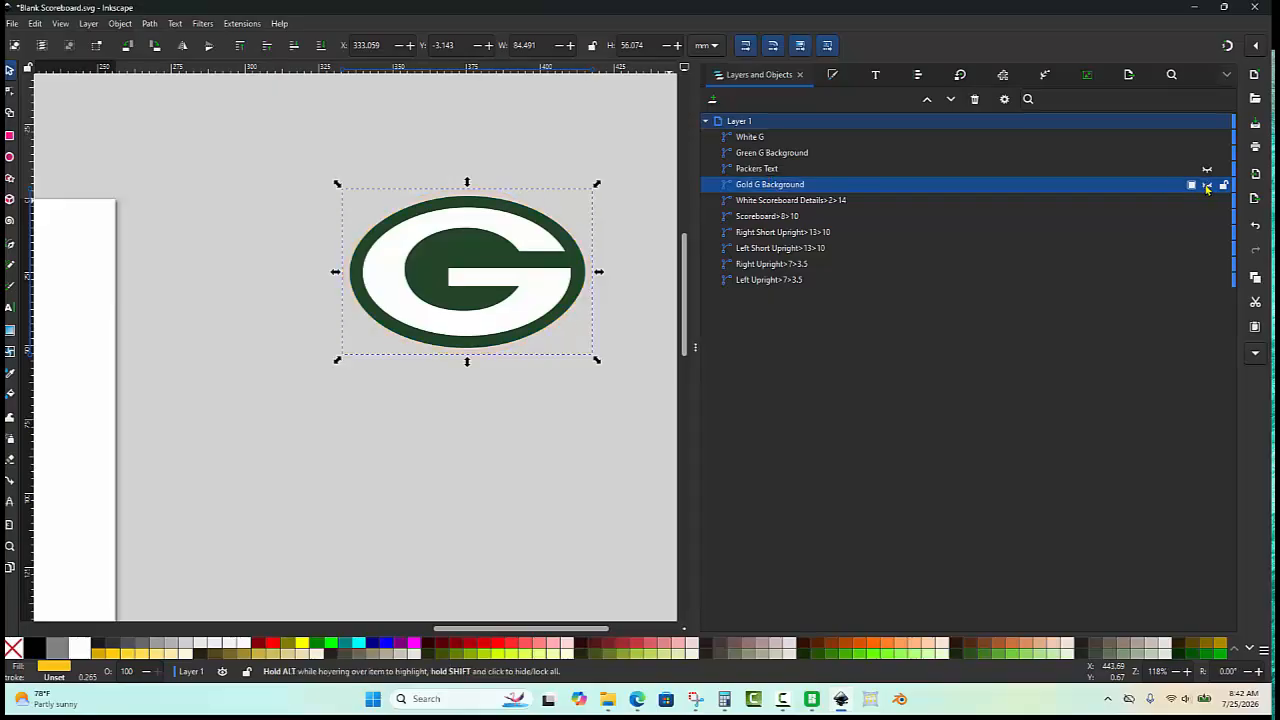
{"action": "left_click", "coordinate": [1207, 186]}
{"action": "mouse_move", "coordinate": [796, 185]}
{"action": "left_mouse_down"}
{"action": "mouse_move", "coordinate": [815, 168]}
{"action": "mouse_move", "coordinate": [790, 177]}
{"action": "left_mouse_up"}
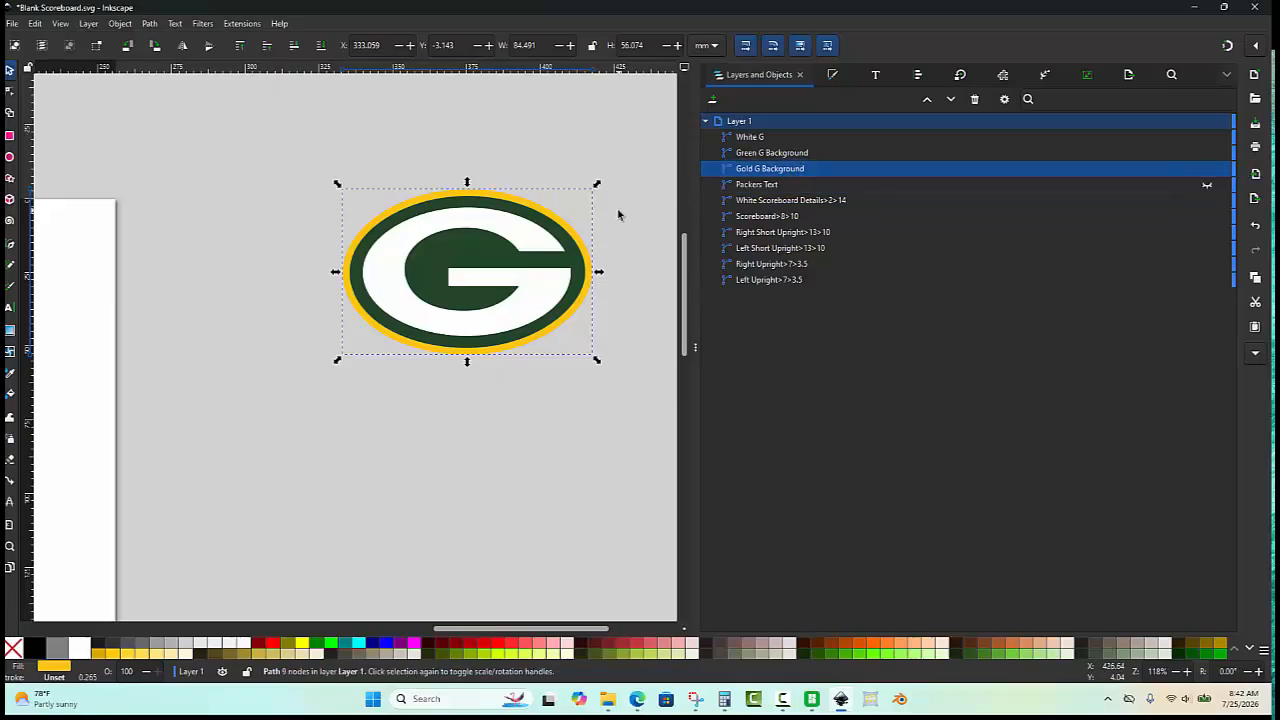
Step: Duplicate the gold oval and rename the lower copy as Main Green G Background
{"action": "key", "text": "ctrl+d"}
{"action": "left_click_drag", "start_coordinate": [778, 140], "coordinate": [735, 180]}
{"action": "left_click", "coordinate": [759, 186]}
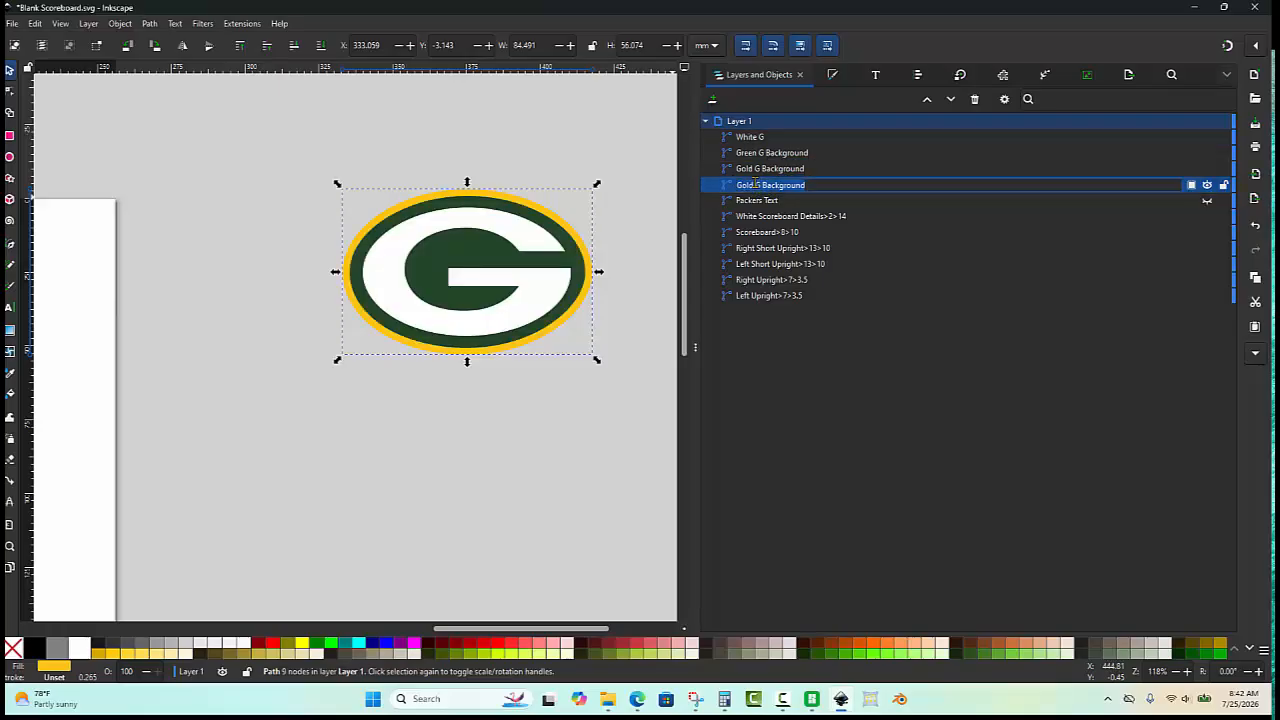
{"action": "left_click", "coordinate": [752, 186]}
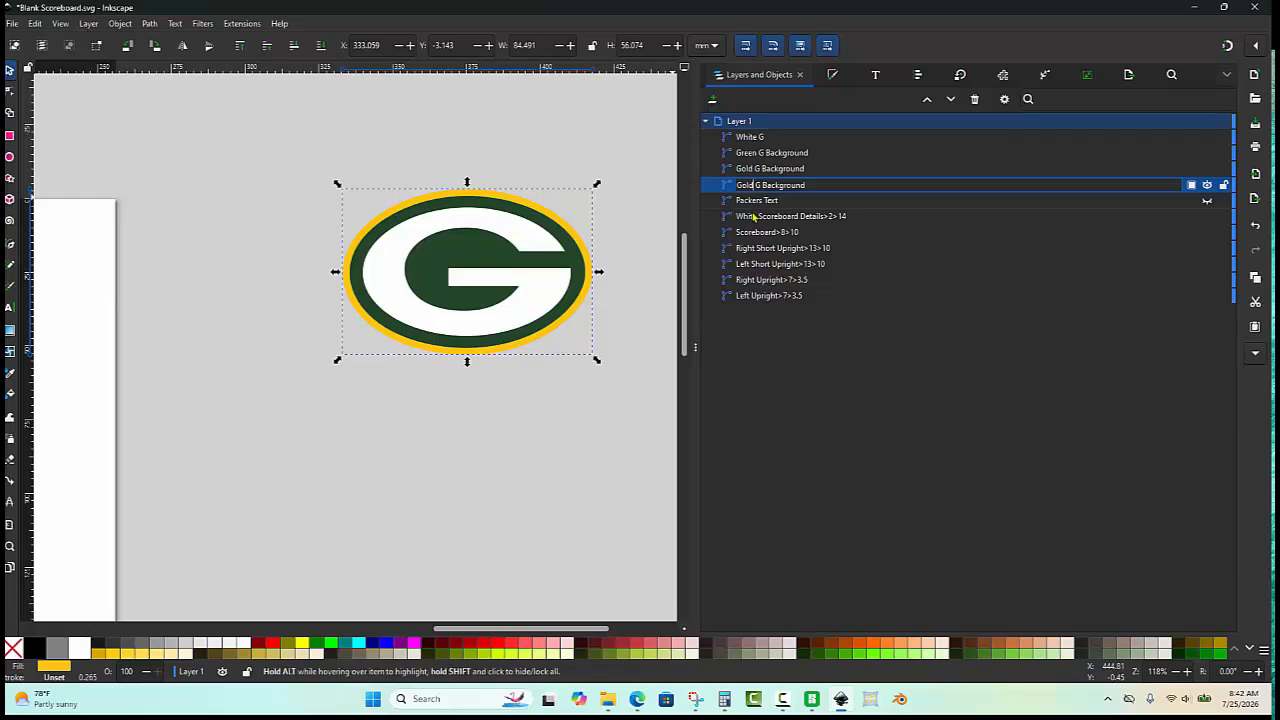
{"action": "key", "text": "BackSpace"}
{"action": "key", "text": "BackSpace"}
{"action": "key", "text": "BackSpace"}
{"action": "key", "text": "BackSpace"}
{"action": "key", "text": "BackSpace"}
{"action": "type", "text": "Main Green"}
{"action": "key", "text": "Return"}
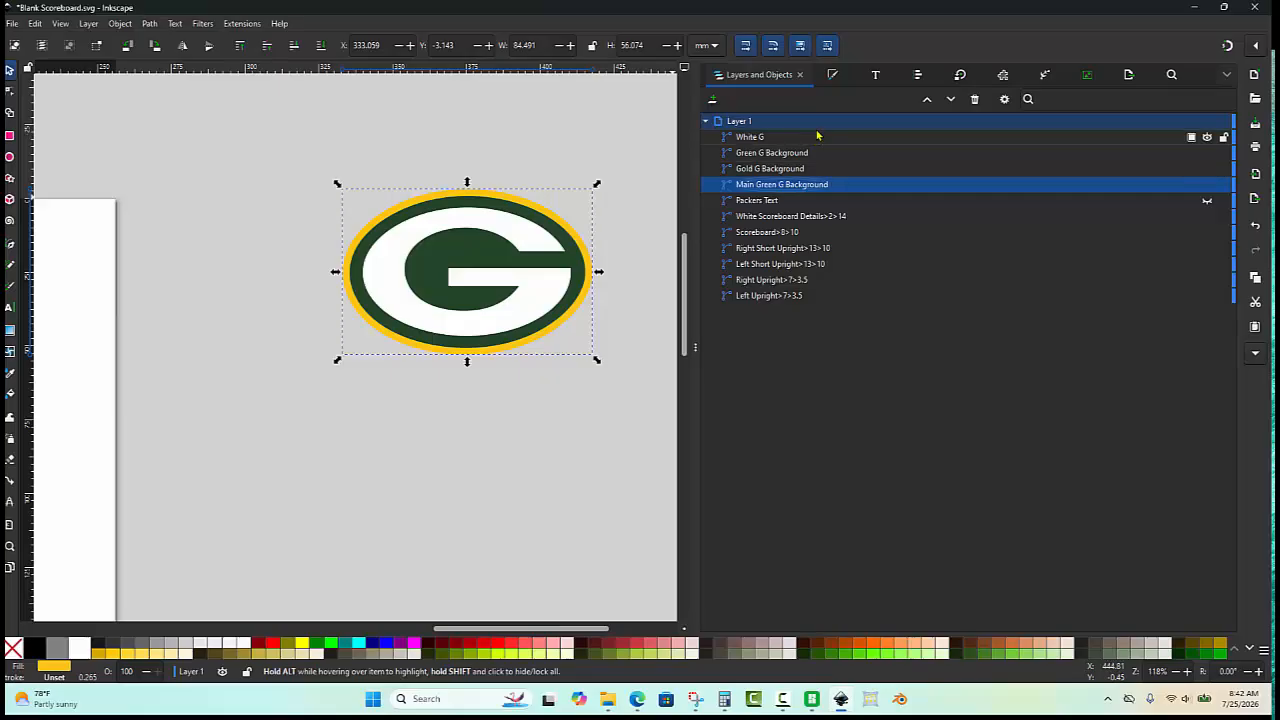
Step: Fill Main Green G Background with the dark green sampled from the logo, 244729
{"action": "left_click", "coordinate": [832, 76]}
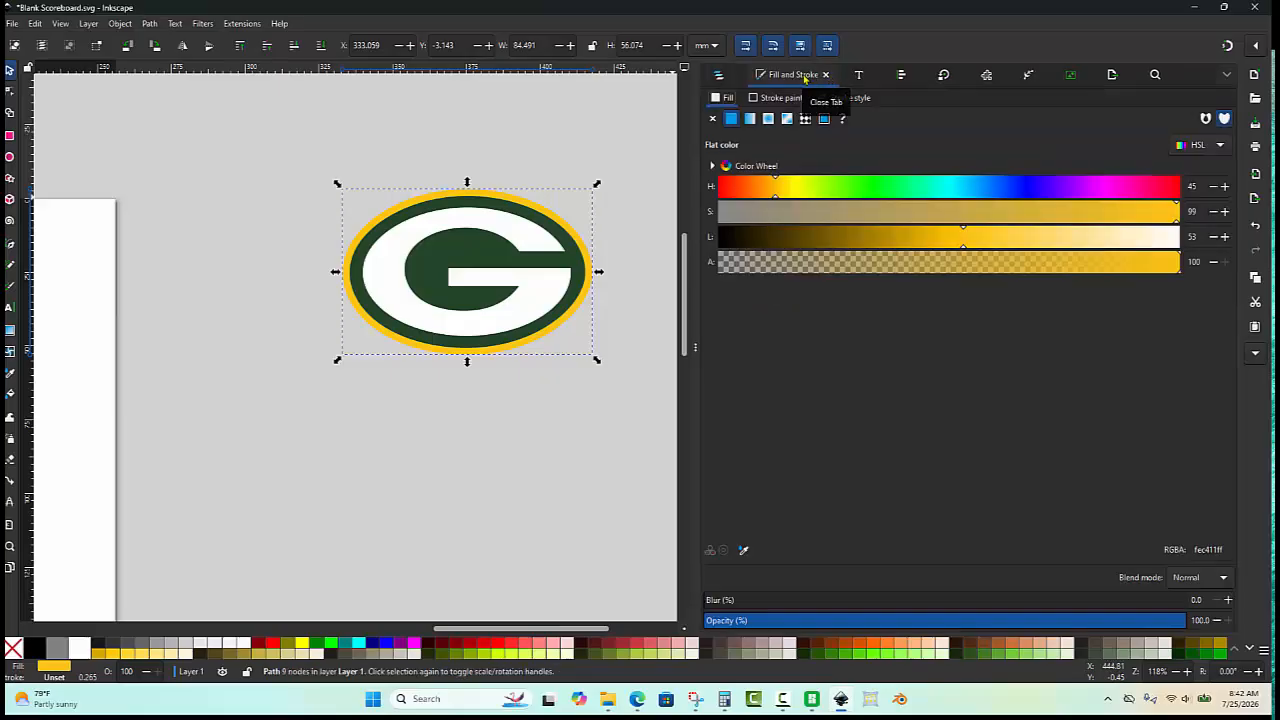
{"action": "left_click", "coordinate": [744, 549]}
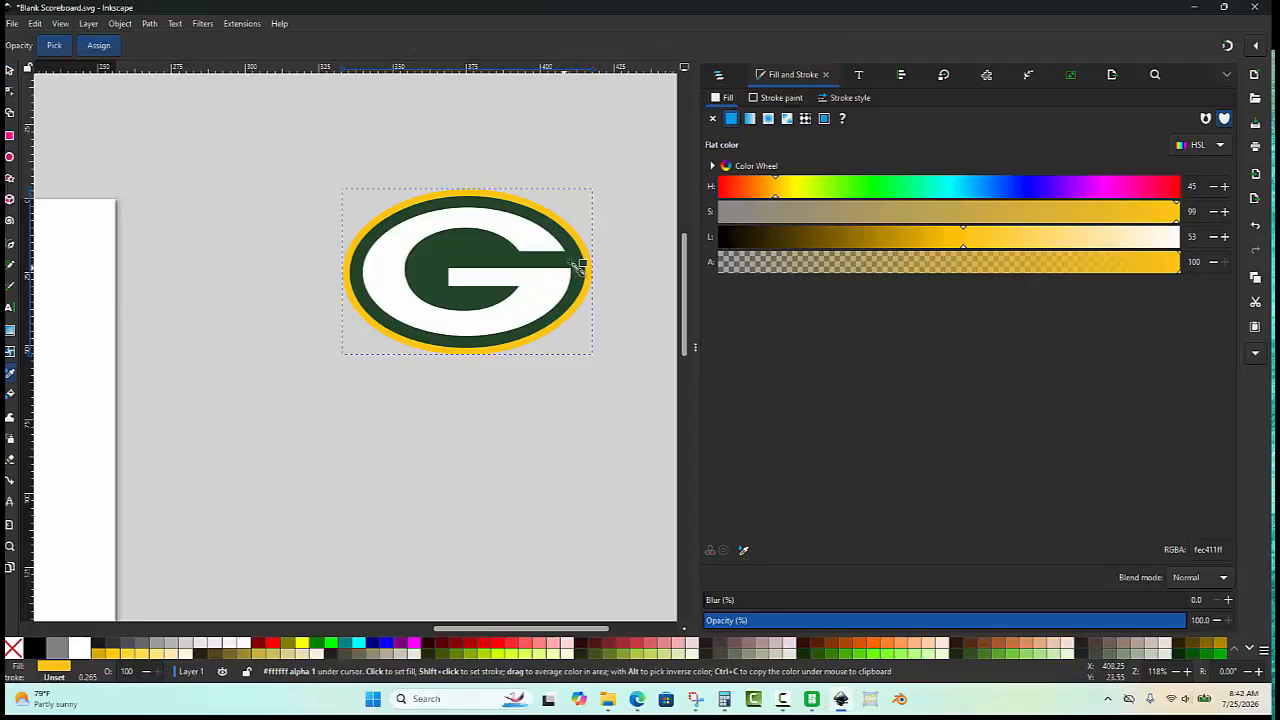
{"action": "left_click", "coordinate": [575, 268]}
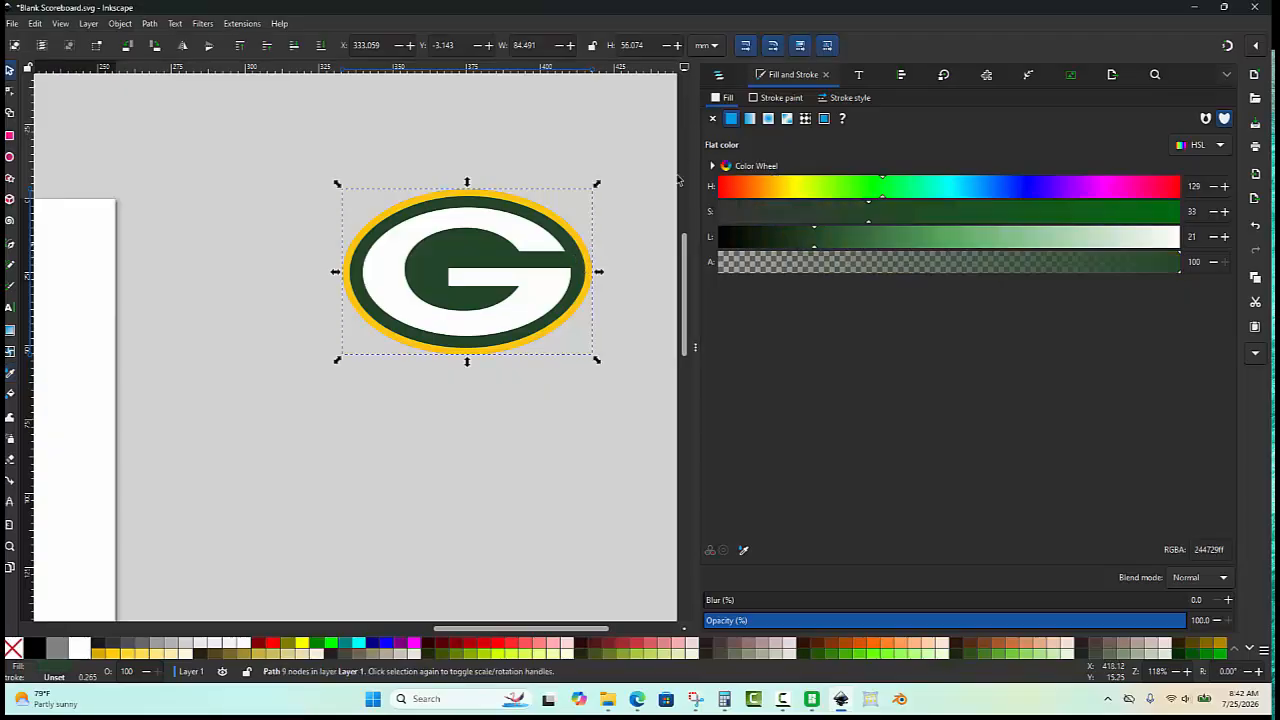
Step: Hide and show White G, Green G Background and Gold G Background together to check the green oval beneath
{"action": "left_click", "coordinate": [719, 75]}
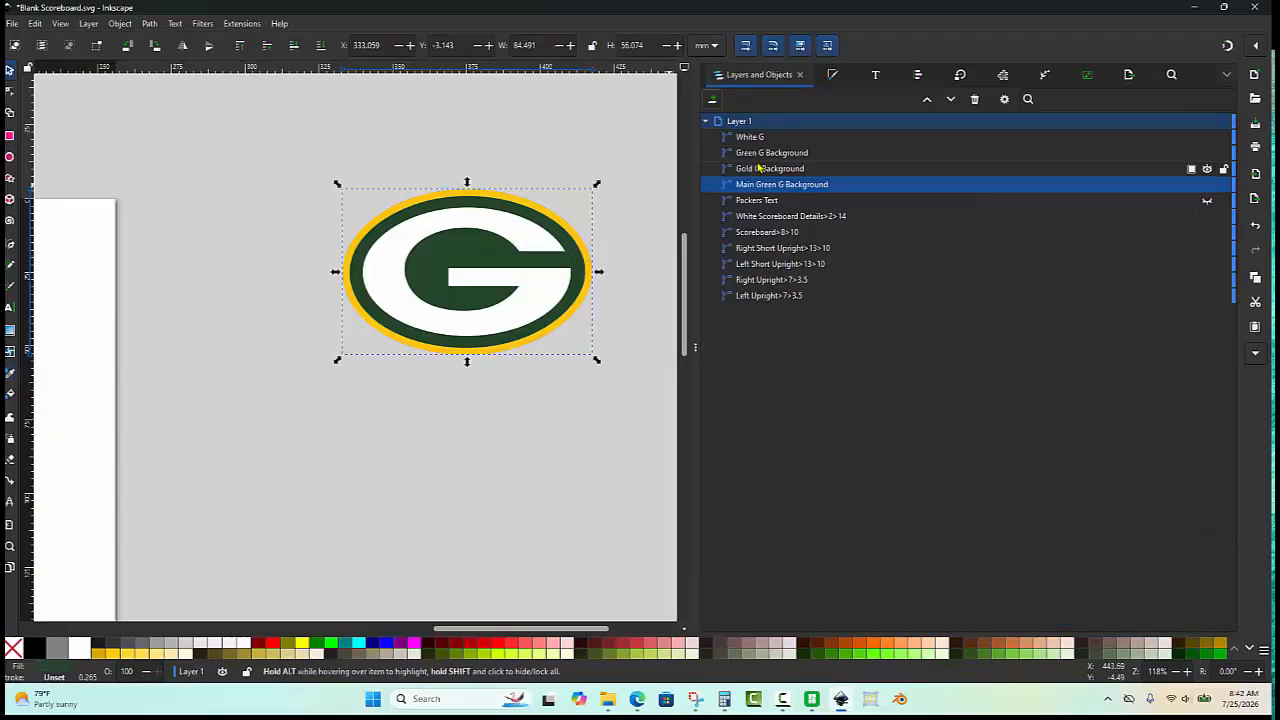
{"action": "left_click", "coordinate": [758, 170]}
{"action": "left_click", "coordinate": [757, 137], "text": "shift"}
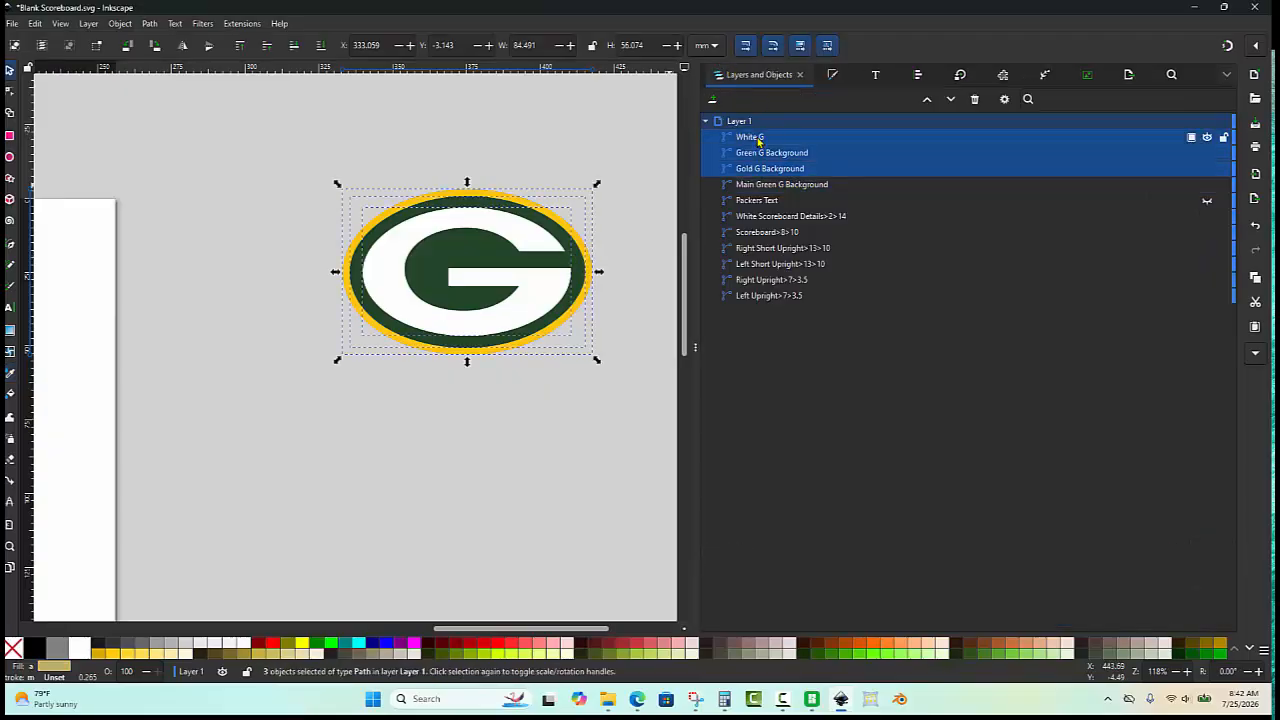
{"action": "left_click", "coordinate": [1207, 137]}
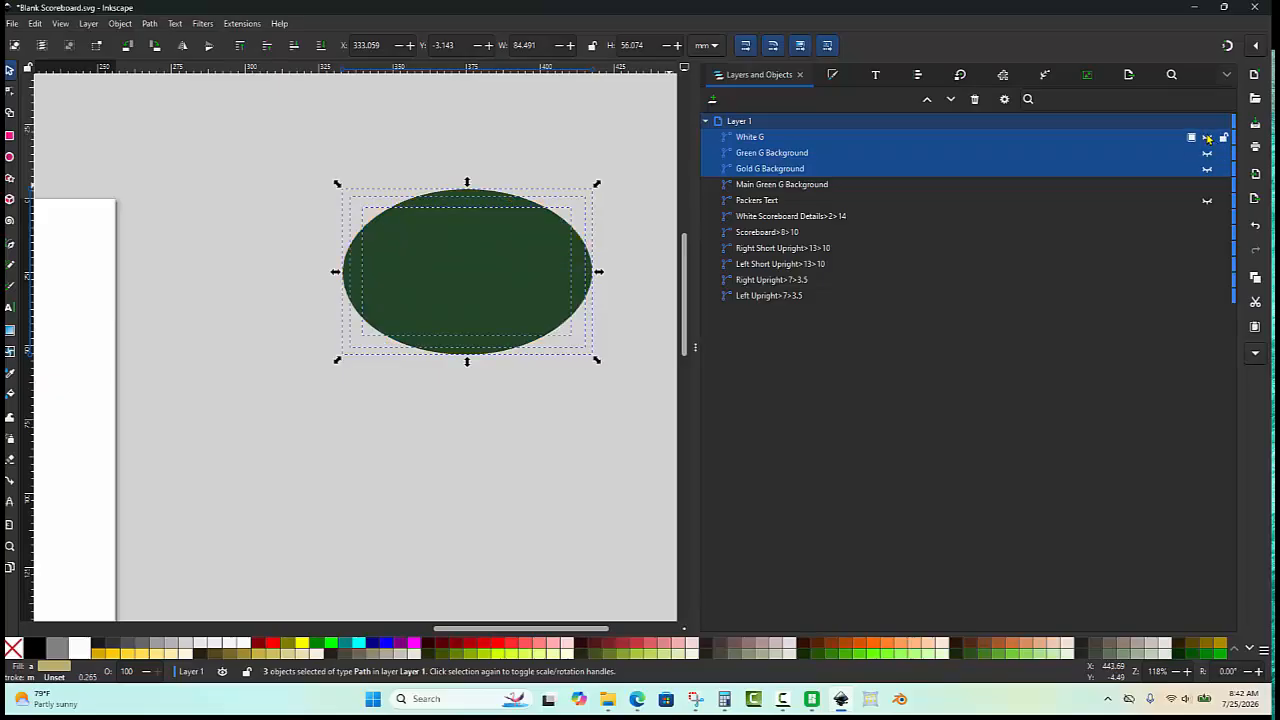
{"action": "left_click", "coordinate": [1207, 137]}
{"action": "left_click", "coordinate": [1207, 137]}
{"action": "left_click", "coordinate": [1207, 137]}
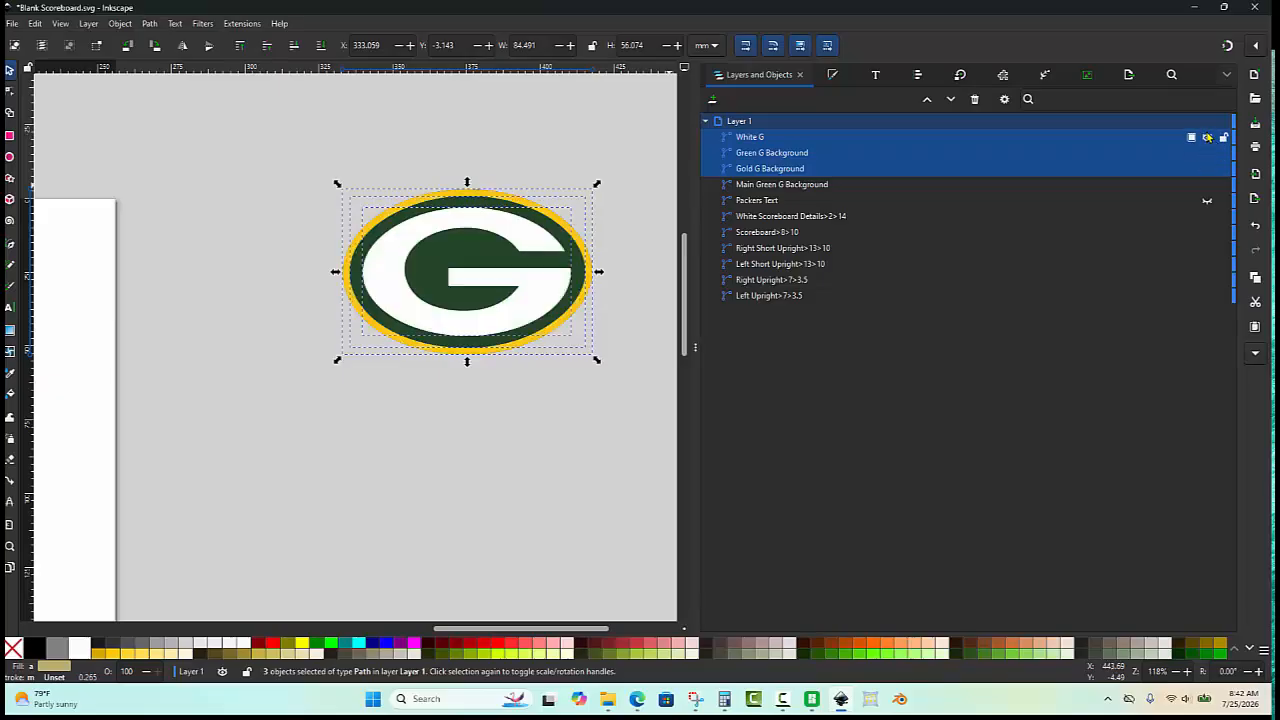
{"action": "left_click", "coordinate": [1207, 137]}
{"action": "left_click", "coordinate": [1207, 137]}
Step: Select all four G logo paths and group them
{"action": "left_click", "coordinate": [600, 201]}
{"action": "scroll", "coordinate": [600, 201], "scroll_direction": "down", "scroll_amount": 2}
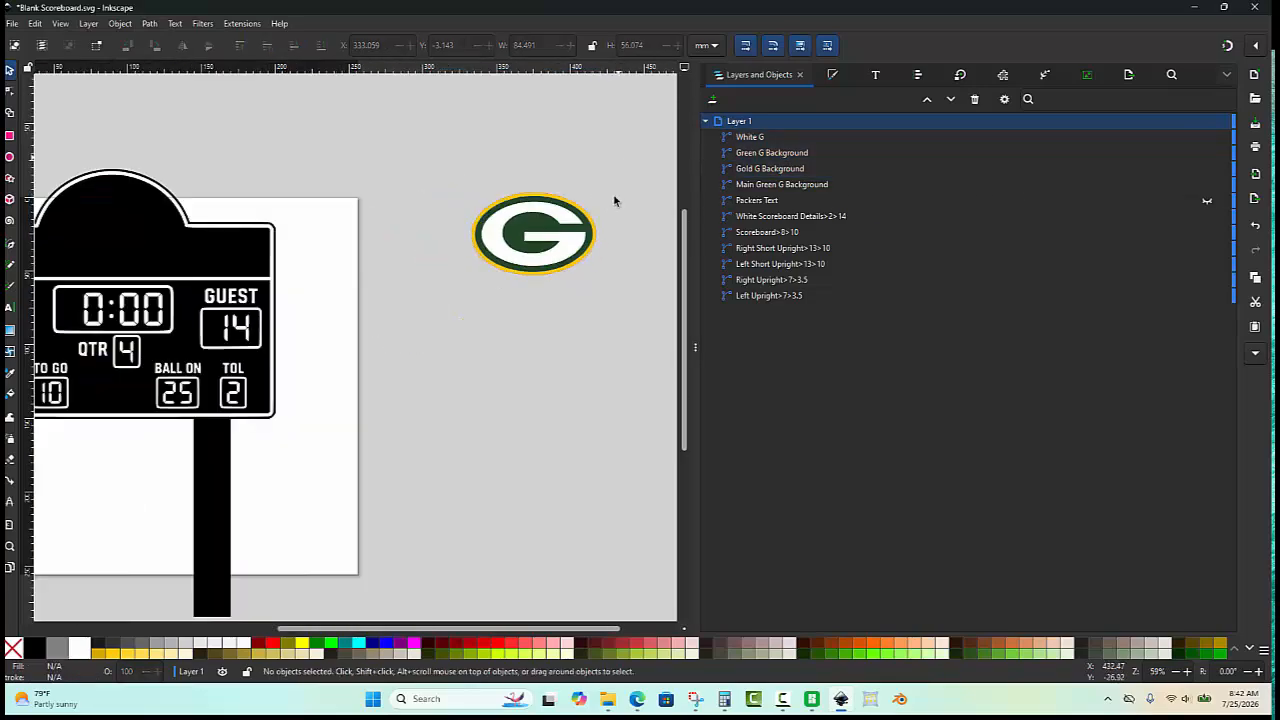
{"action": "left_click_drag", "start_coordinate": [591, 151], "coordinate": [443, 290]}
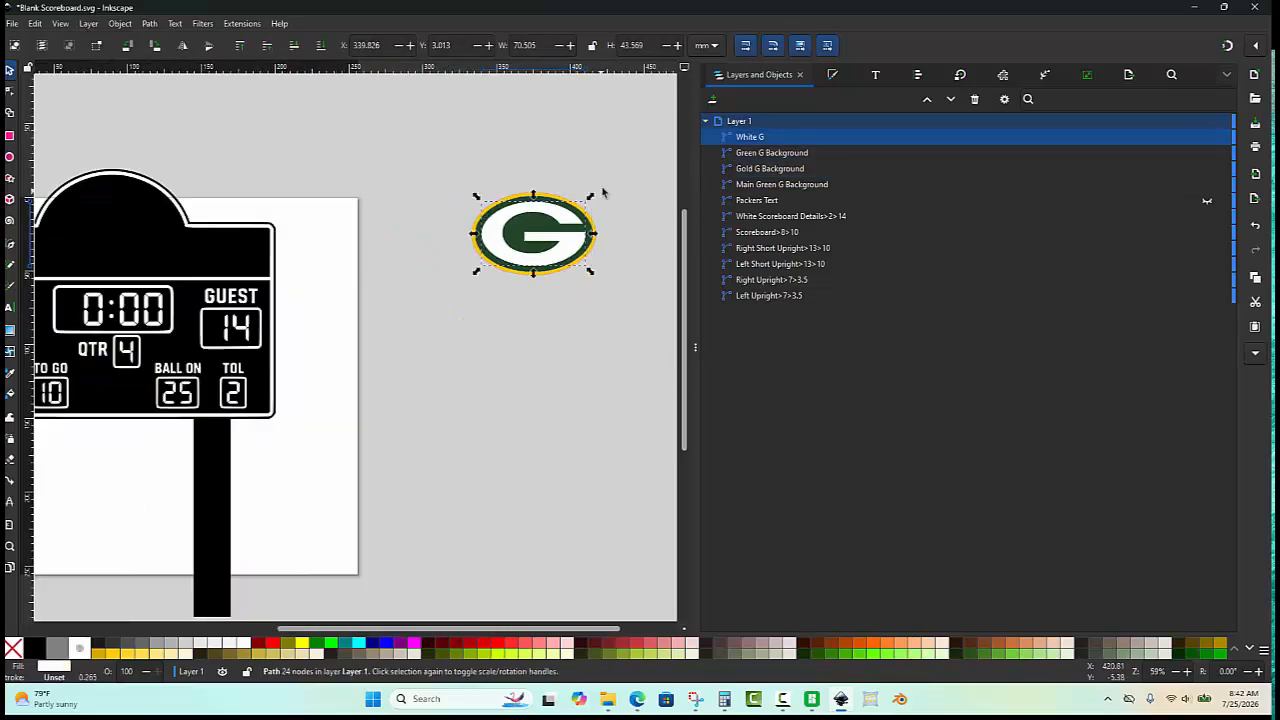
{"action": "left_click", "coordinate": [620, 171]}
{"action": "left_click_drag", "start_coordinate": [620, 171], "coordinate": [424, 328]}
{"action": "right_click", "coordinate": [531, 248]}
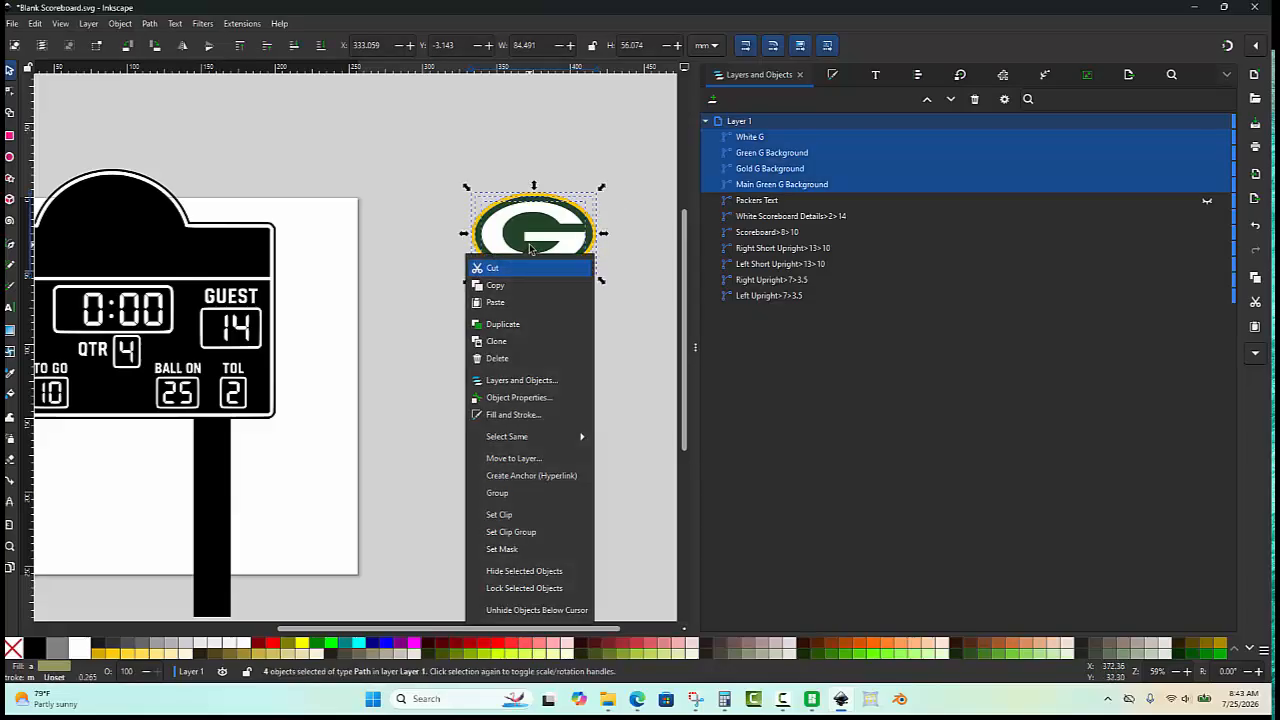
{"action": "left_click", "coordinate": [509, 493]}
Step: Move the grouped G logo onto the scoreboard's arched top
{"action": "scroll", "coordinate": [560, 320], "scroll_direction": "down", "scroll_amount": 1}
{"action": "scroll", "coordinate": [408, 289], "scroll_direction": "up", "scroll_amount": 1}
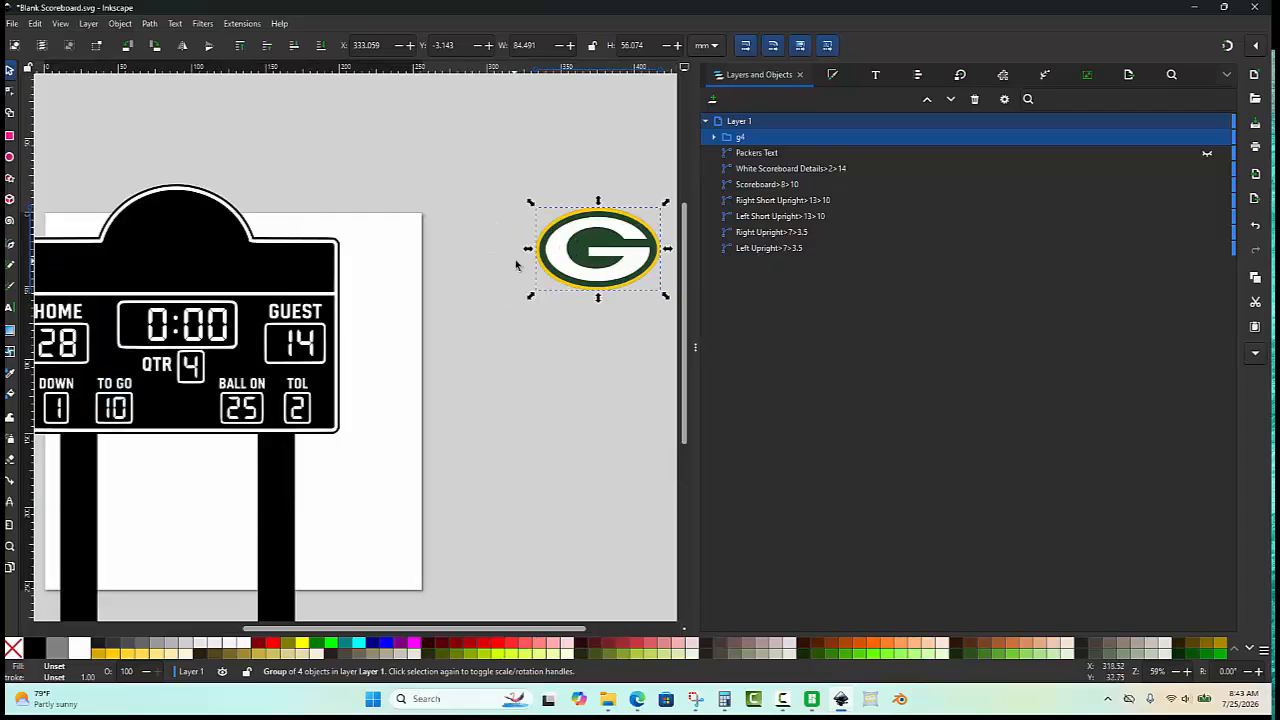
{"action": "left_click_drag", "start_coordinate": [574, 282], "coordinate": [117, 268]}
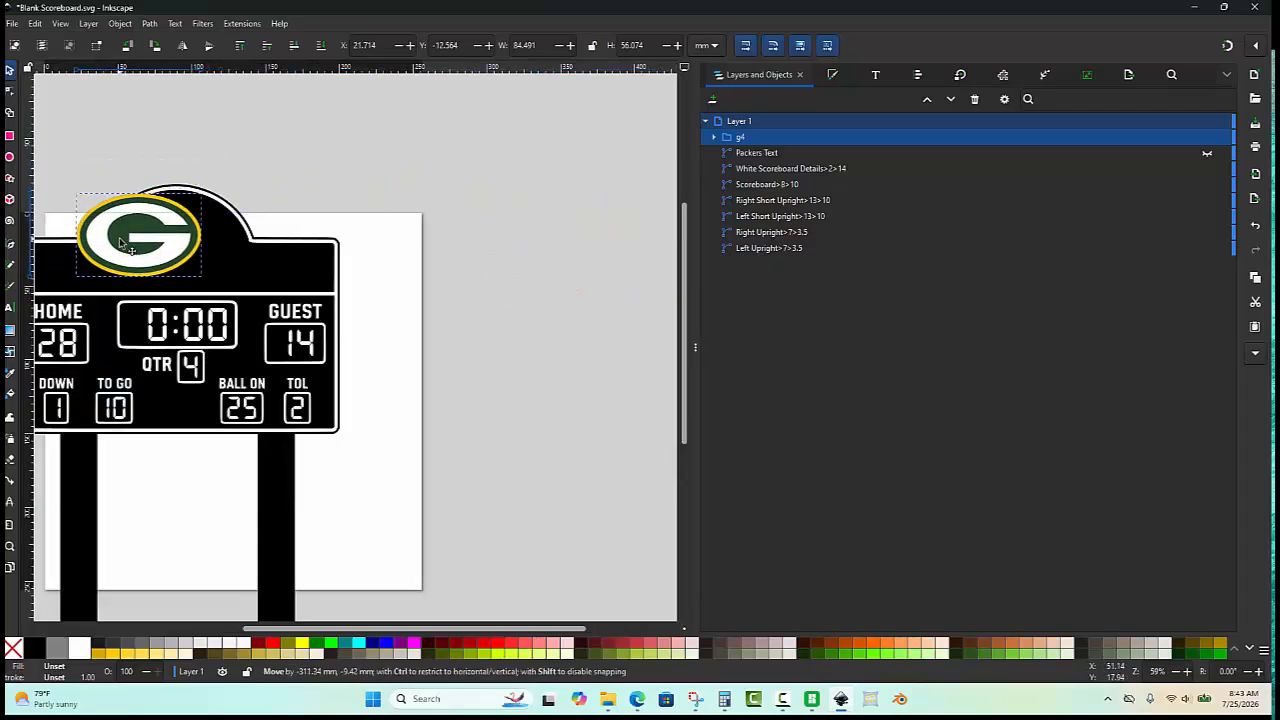
{"action": "right_click", "coordinate": [235, 134]}
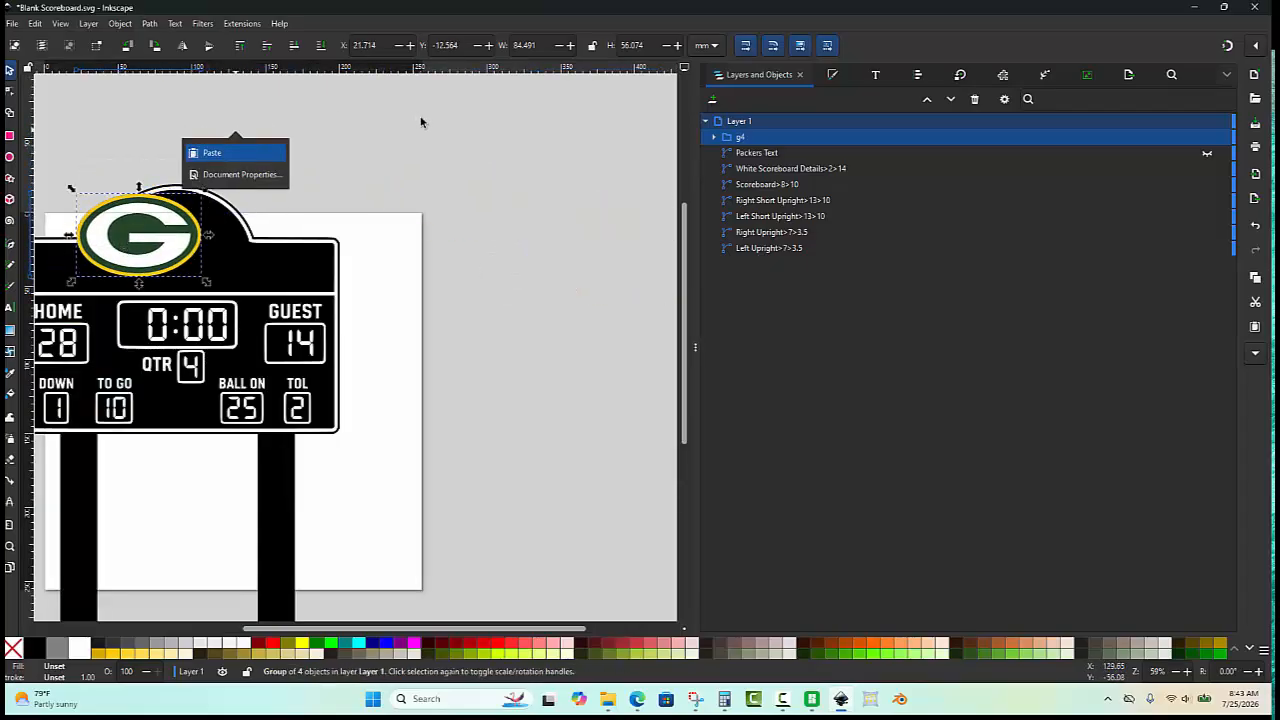
{"action": "left_click", "coordinate": [445, 134]}
{"action": "scroll", "coordinate": [443, 132], "scroll_direction": "down", "scroll_amount": 2}
{"action": "scroll", "coordinate": [320, 150], "scroll_direction": "up", "scroll_amount": 3}
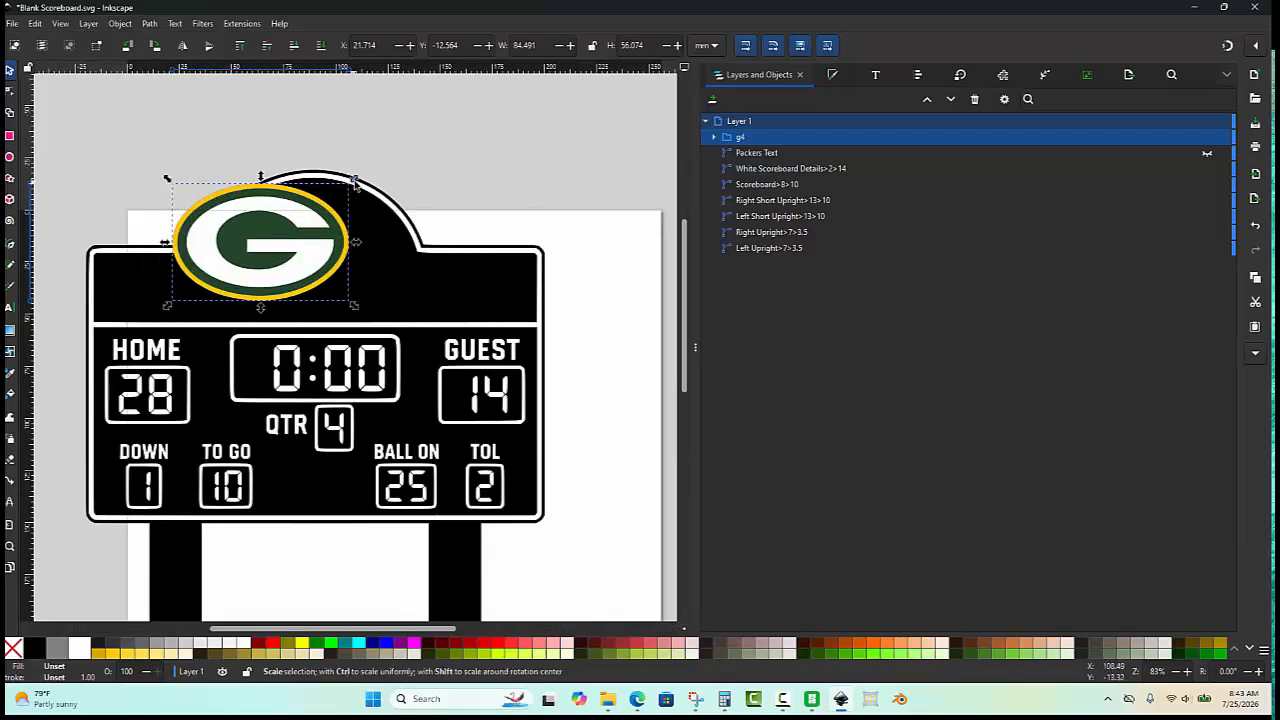
Step: Enlarge the G logo proportionally to about 110.5 by 73.3 mm and position it so that it covers the scoreboard's arch
{"action": "left_click_drag", "start_coordinate": [356, 184], "coordinate": [386, 143]}
{"action": "left_click", "coordinate": [352, 252]}
{"action": "left_click_drag", "start_coordinate": [352, 252], "coordinate": [386, 251]}
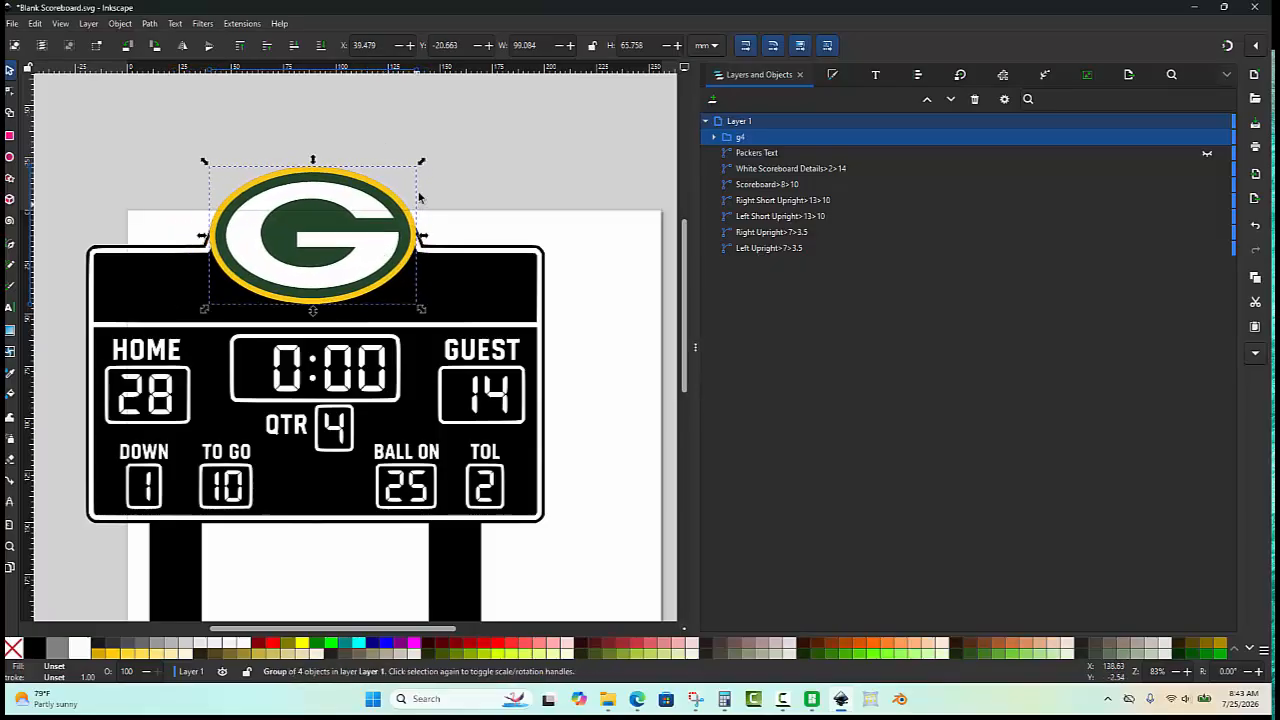
{"action": "left_click_drag", "start_coordinate": [429, 153], "coordinate": [438, 151]}
{"action": "left_click_drag", "start_coordinate": [406, 192], "coordinate": [398, 196]}
{"action": "left_click_drag", "start_coordinate": [432, 157], "coordinate": [440, 148]}
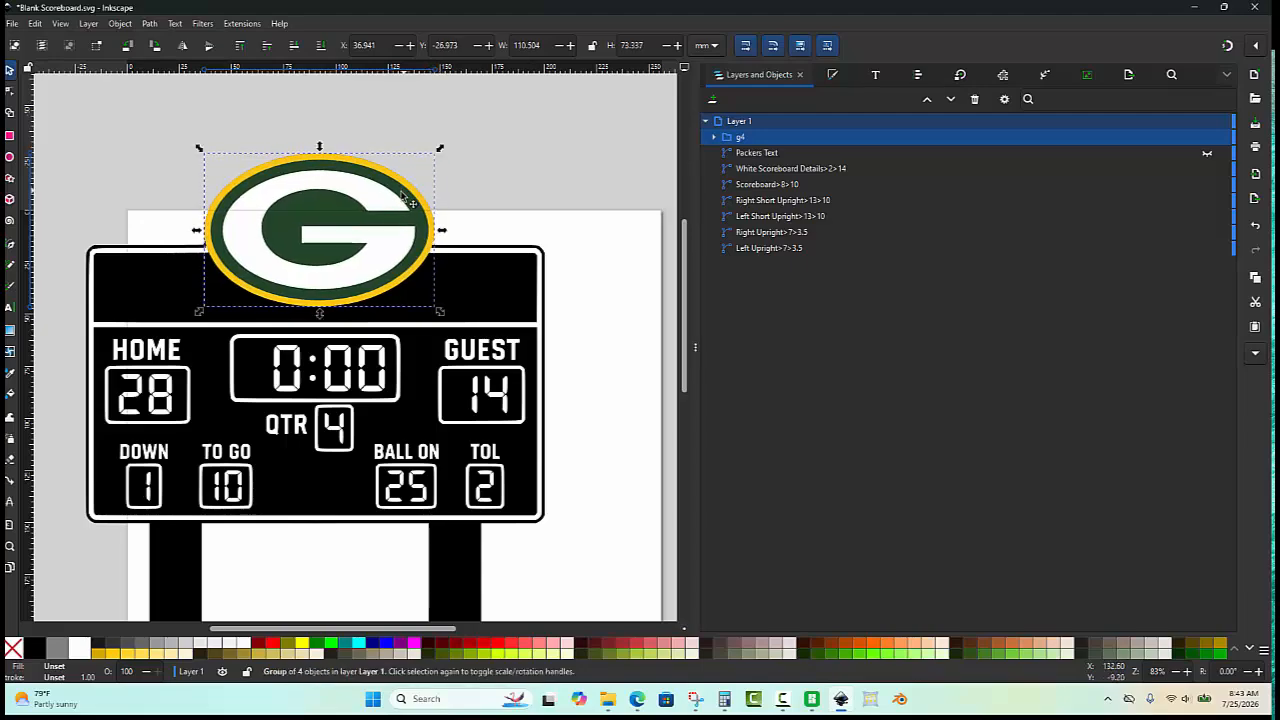
{"action": "left_click_drag", "start_coordinate": [424, 194], "coordinate": [419, 200]}
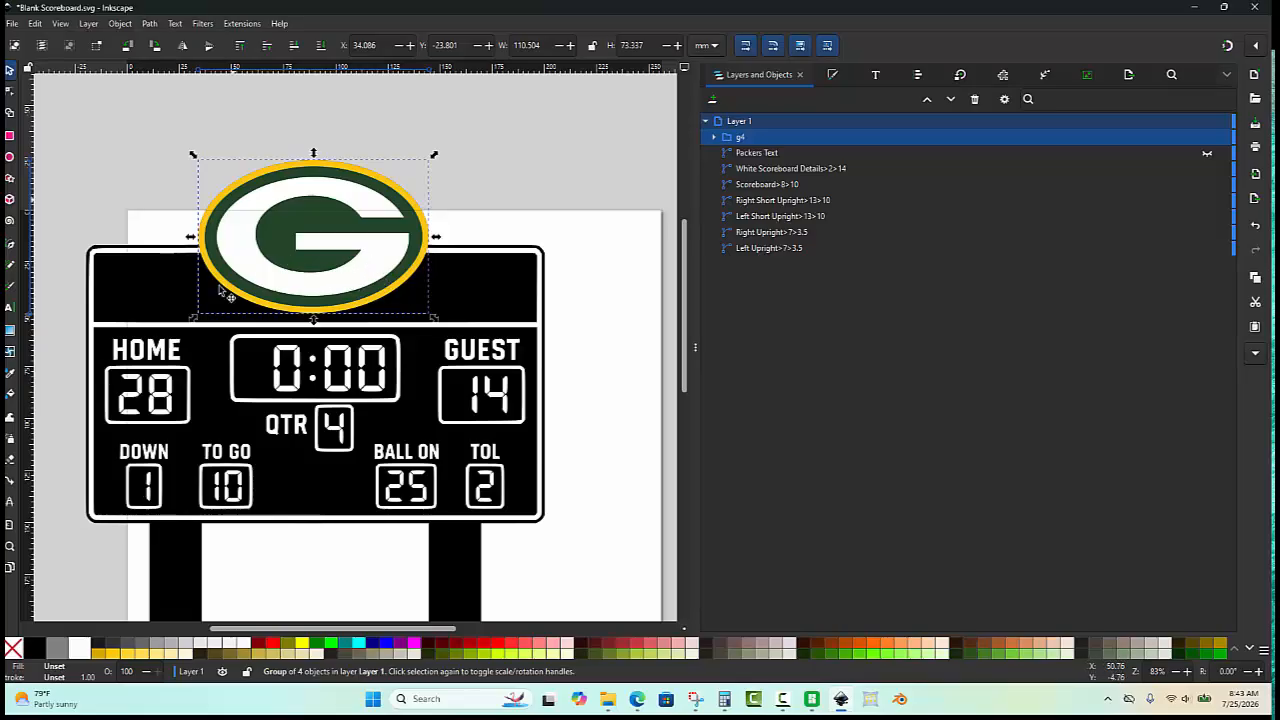
Step: Centre the G logo horizontally on the scoreboard, aligned relative to the last selected object
{"action": "key", "text": "shift"}
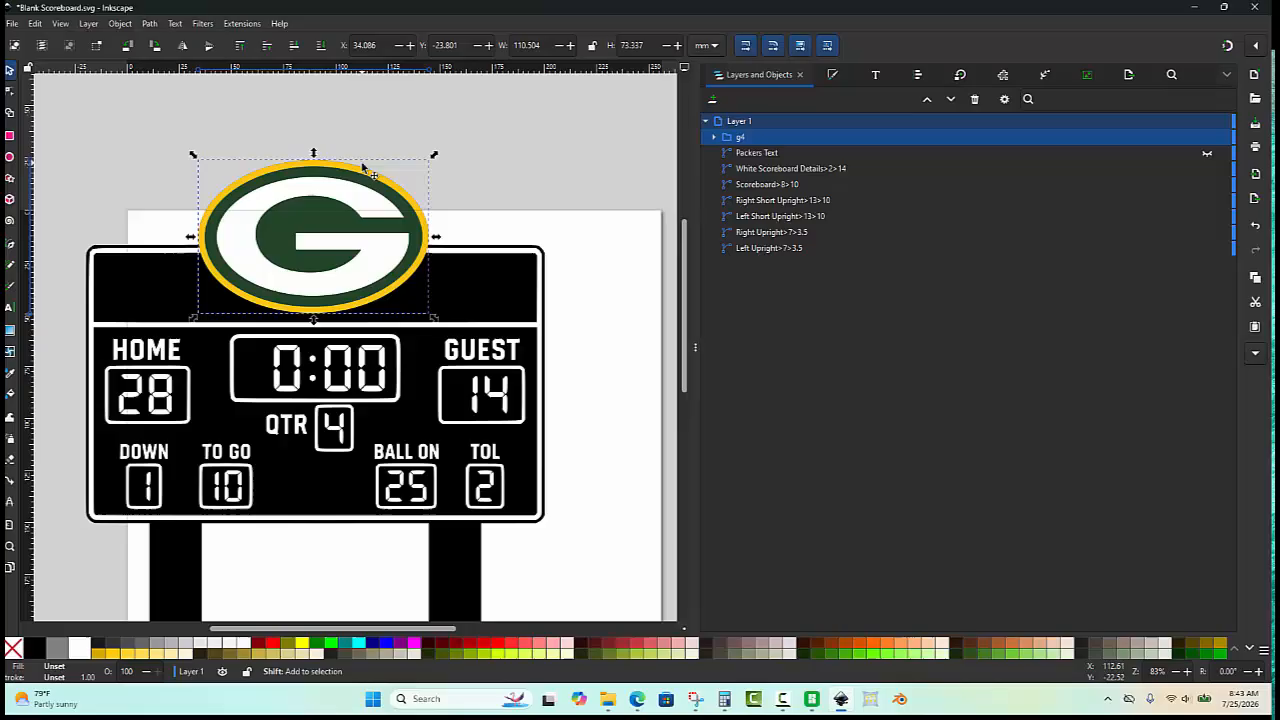
{"action": "left_click", "coordinate": [496, 288], "text": "shift"}
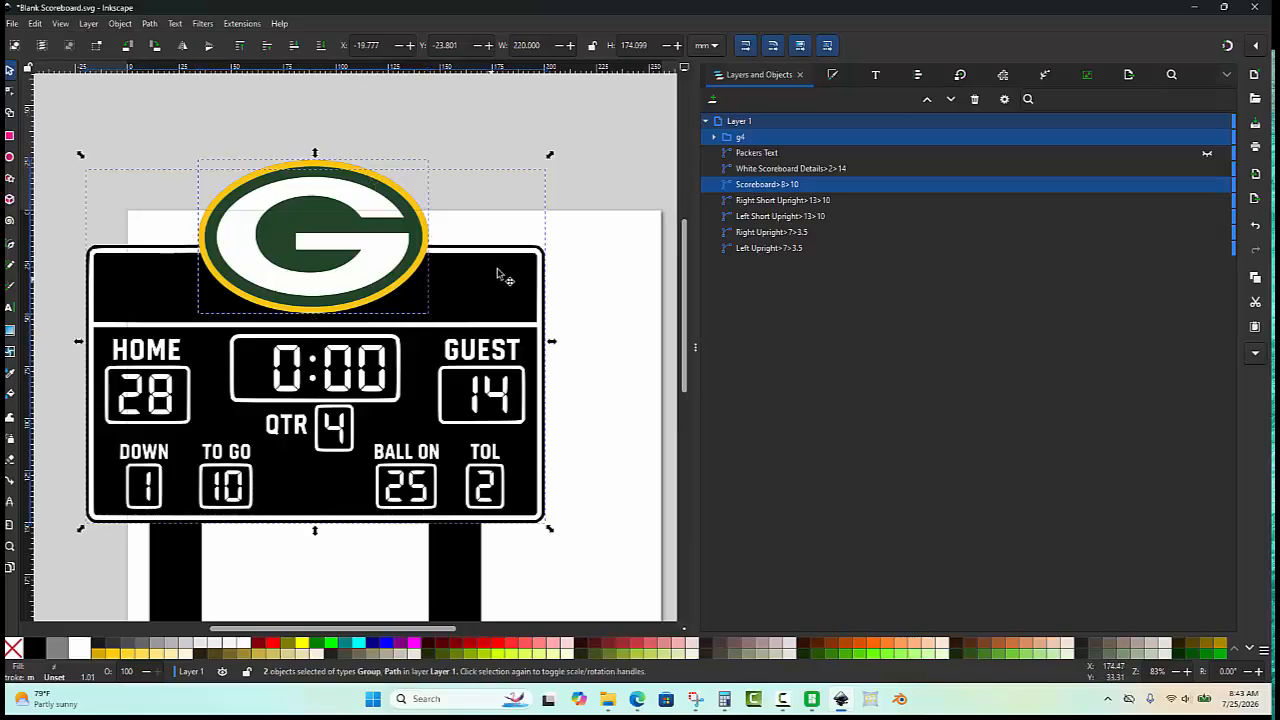
{"action": "left_click", "coordinate": [915, 74]}
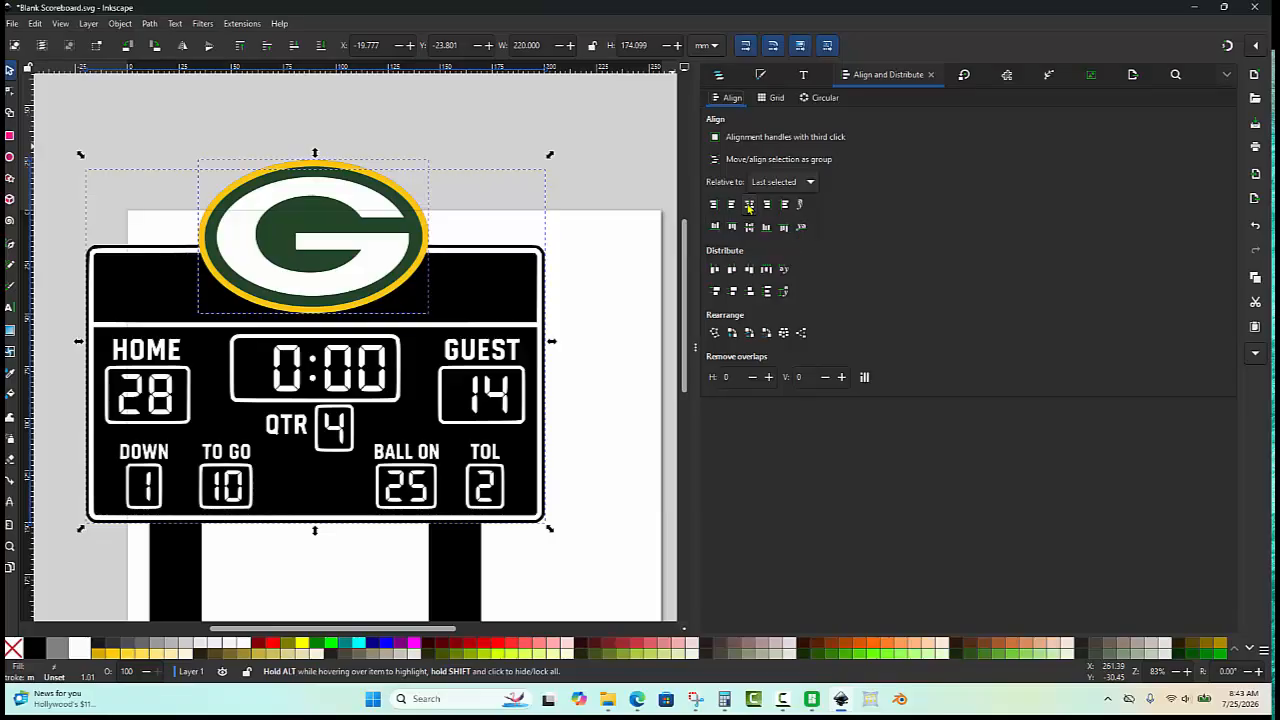
{"action": "left_click", "coordinate": [749, 205]}
{"action": "left_click", "coordinate": [413, 120]}
Step: Ungroup the G logo into its separate paths and clear the selection
{"action": "scroll", "coordinate": [413, 120], "scroll_direction": "down", "scroll_amount": 1}
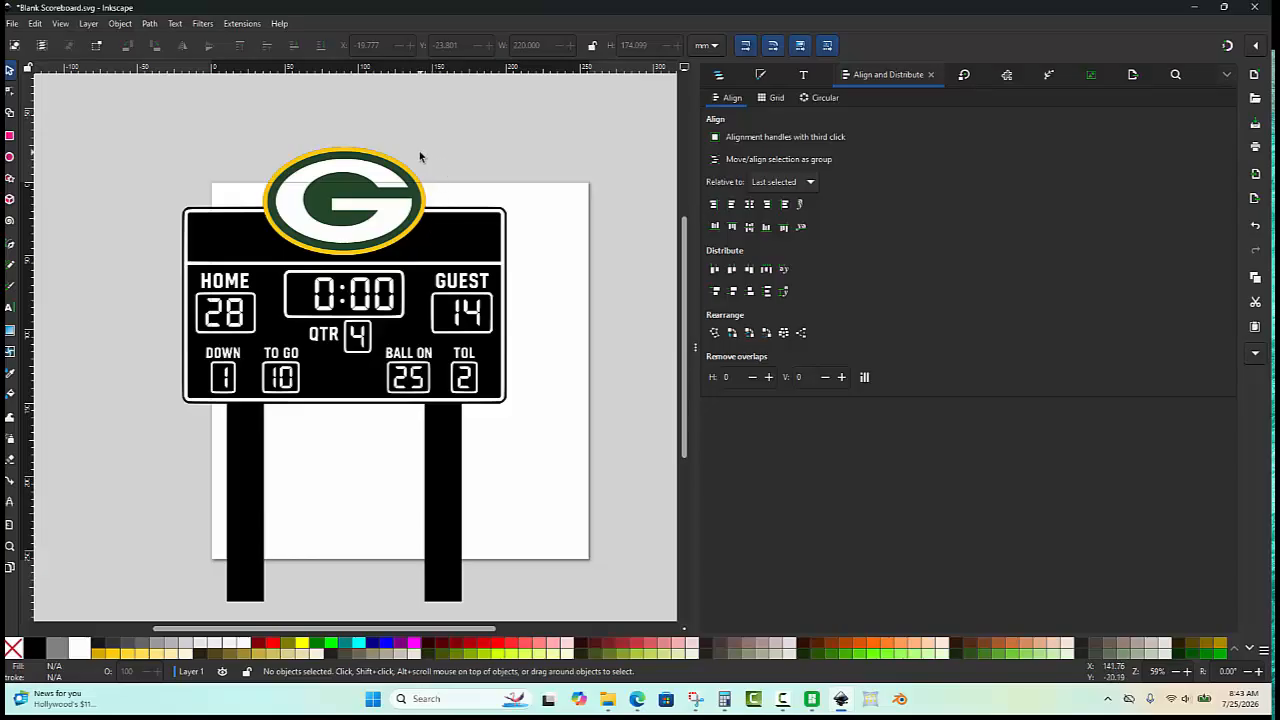
{"action": "scroll", "coordinate": [423, 160], "scroll_direction": "up", "scroll_amount": 1}
{"action": "left_click", "coordinate": [362, 190]}
{"action": "right_click", "coordinate": [355, 188]}
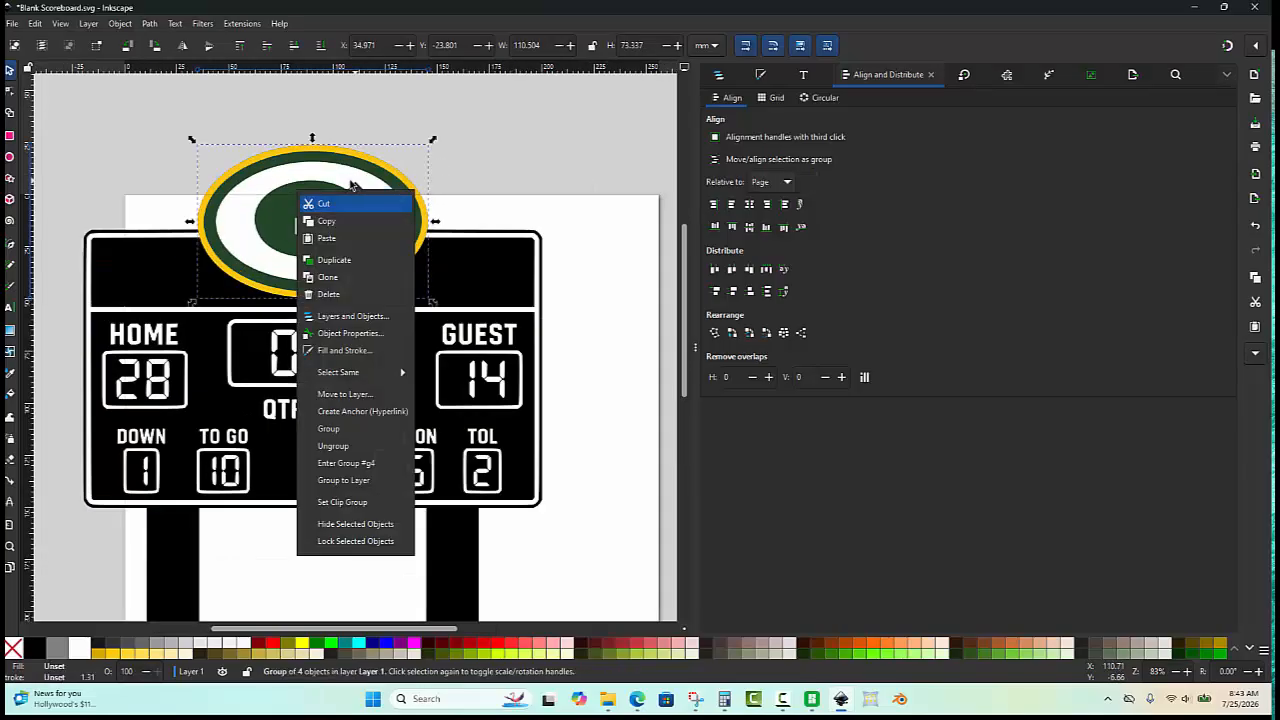
{"action": "left_click", "coordinate": [340, 446]}
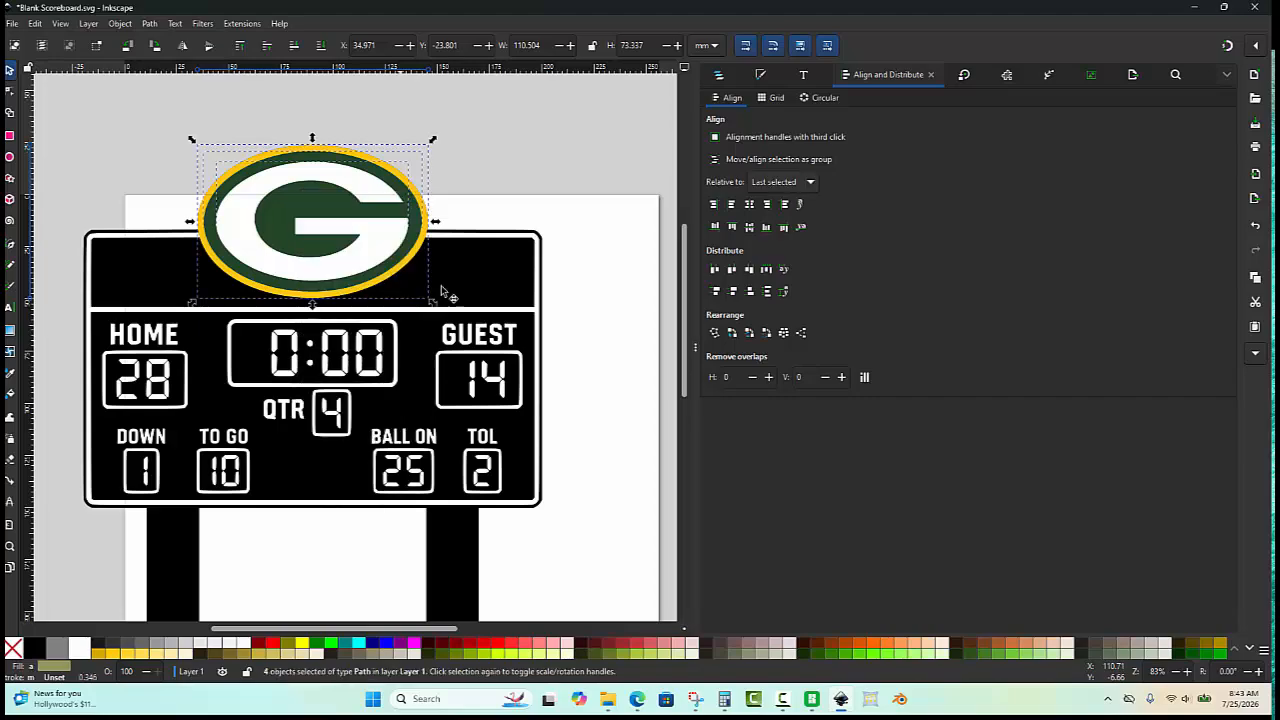
{"action": "left_click", "coordinate": [436, 141]}
{"action": "scroll", "coordinate": [439, 148], "scroll_direction": "down", "scroll_amount": 1}
{"action": "scroll", "coordinate": [439, 150], "scroll_direction": "up", "scroll_amount": 1}
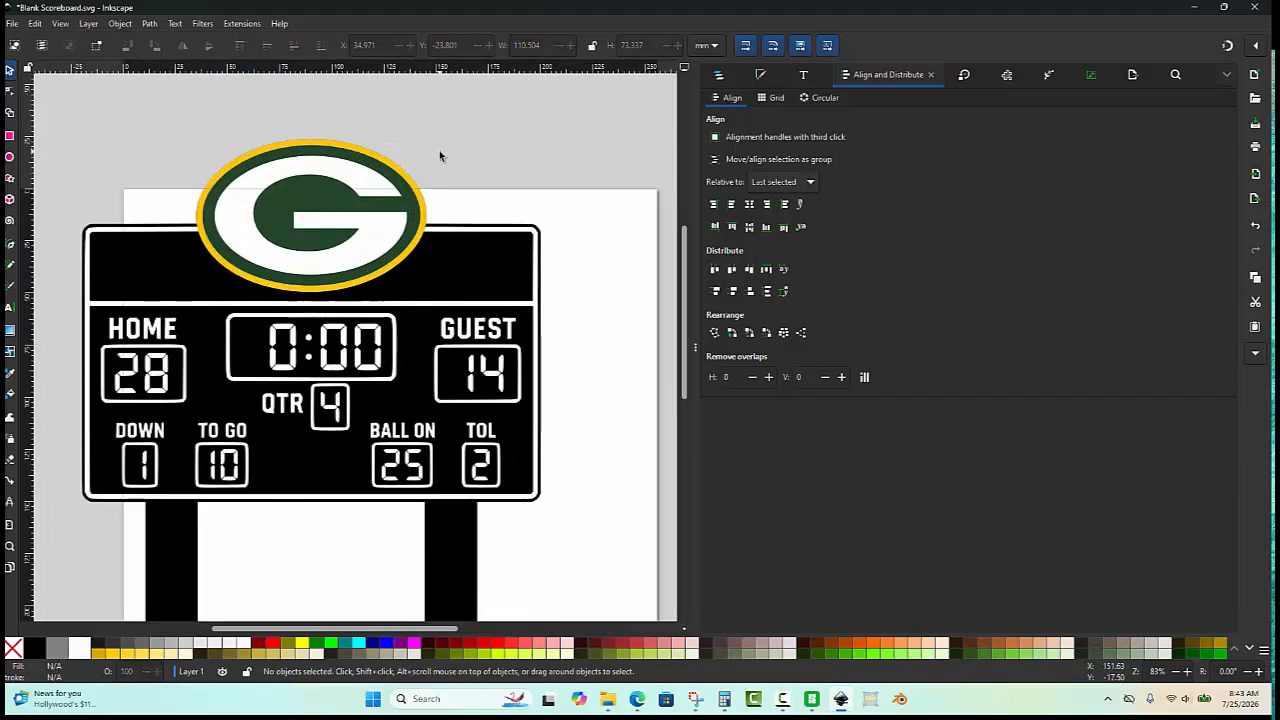
Step: Fill the black scoreboard panel with the G logo's dark green, 244729
{"action": "scroll", "coordinate": [439, 150], "scroll_direction": "down", "scroll_amount": 1}
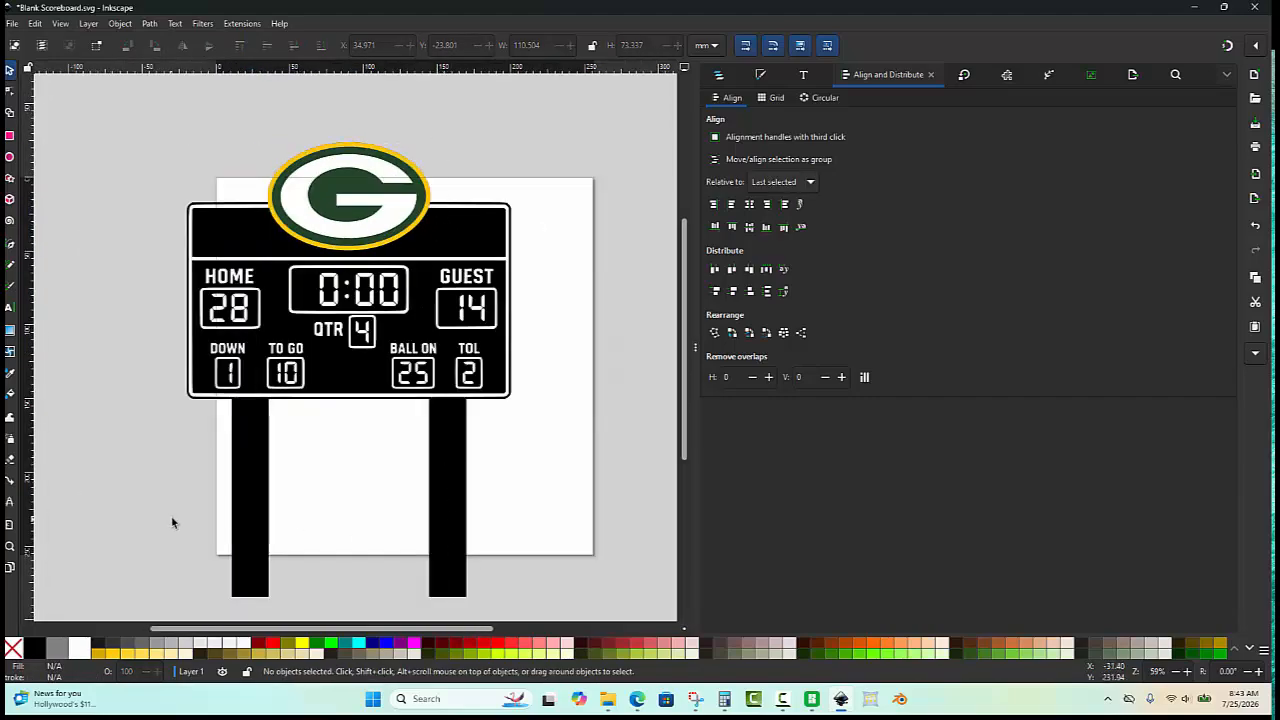
{"action": "left_click", "coordinate": [463, 238]}
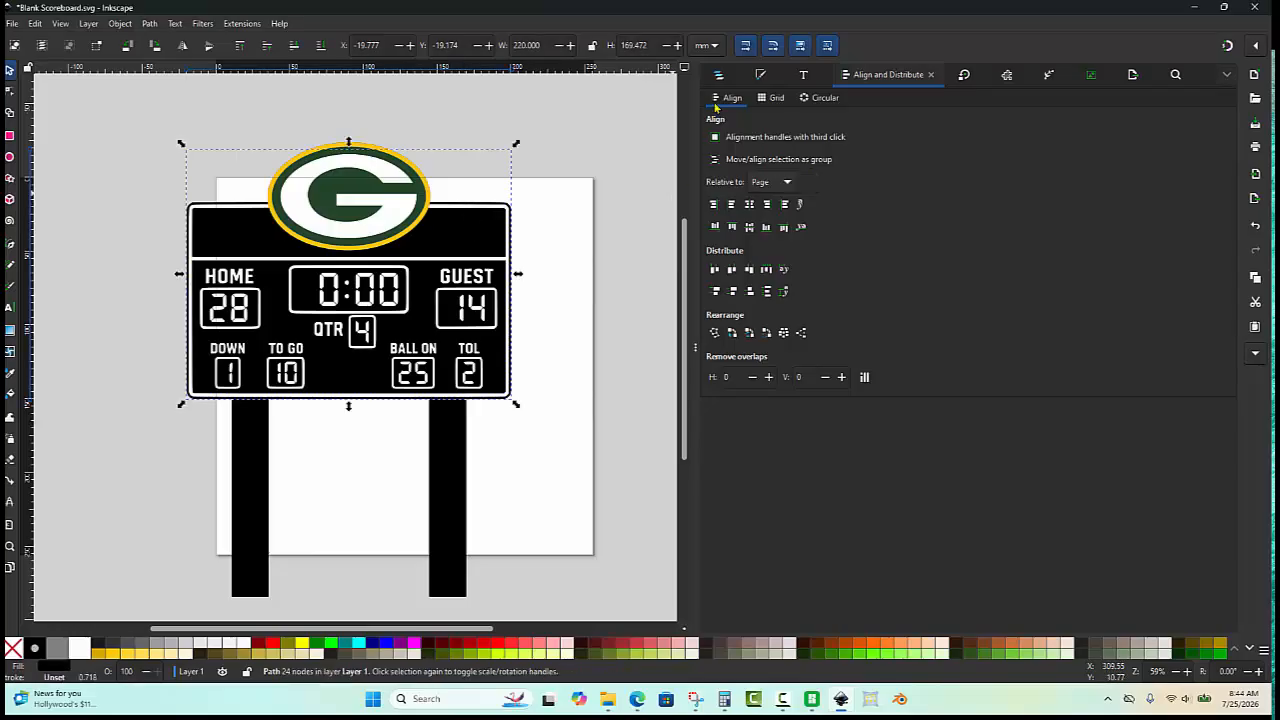
{"action": "left_click", "coordinate": [760, 75]}
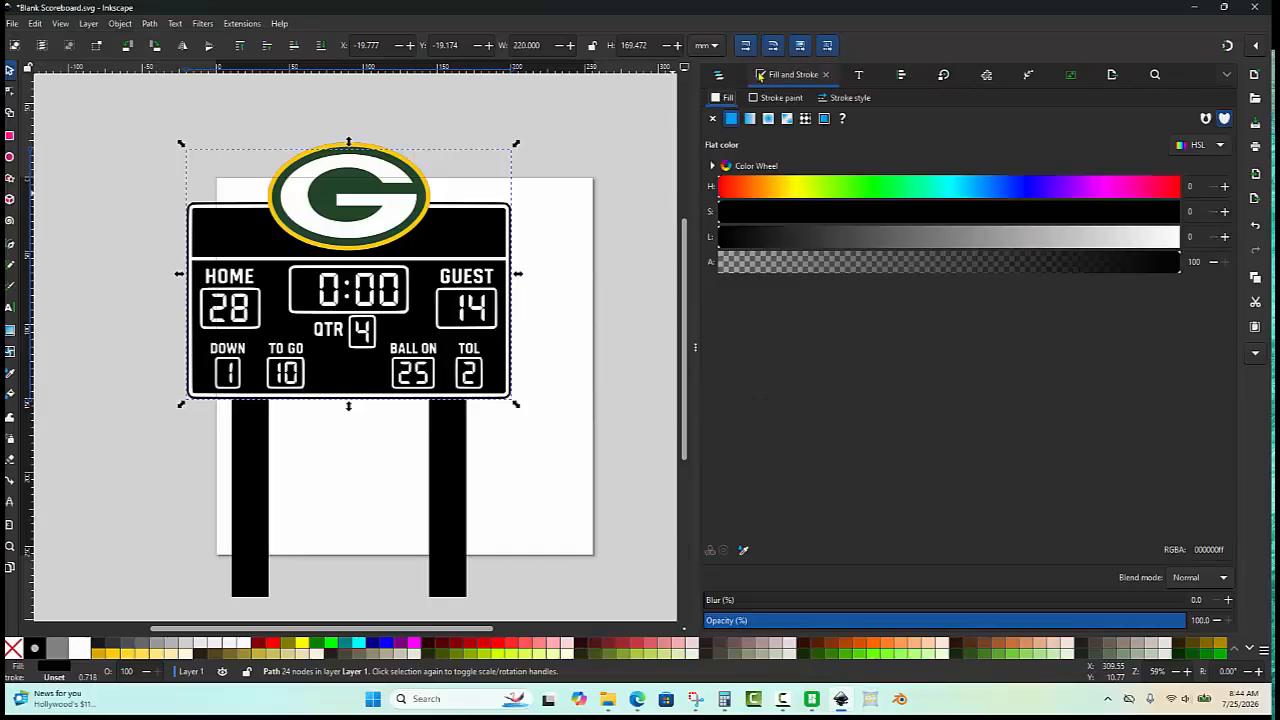
{"action": "left_click", "coordinate": [743, 549]}
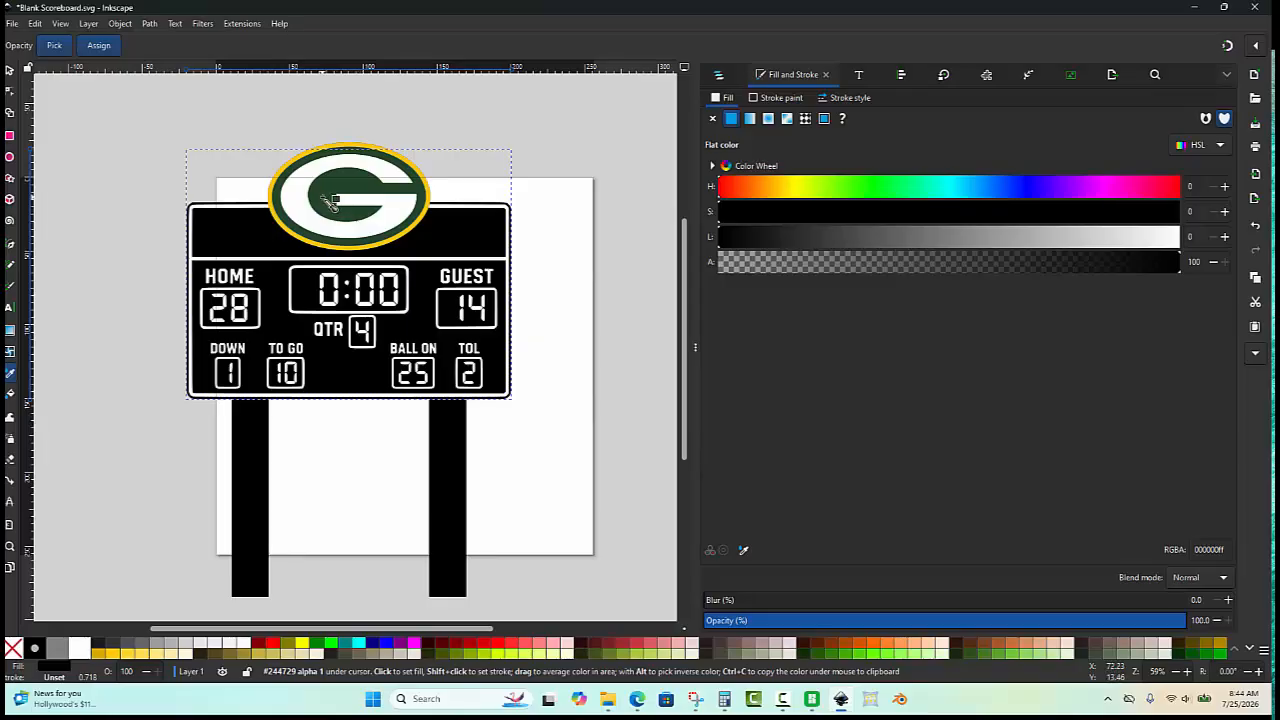
{"action": "left_click", "coordinate": [324, 208]}
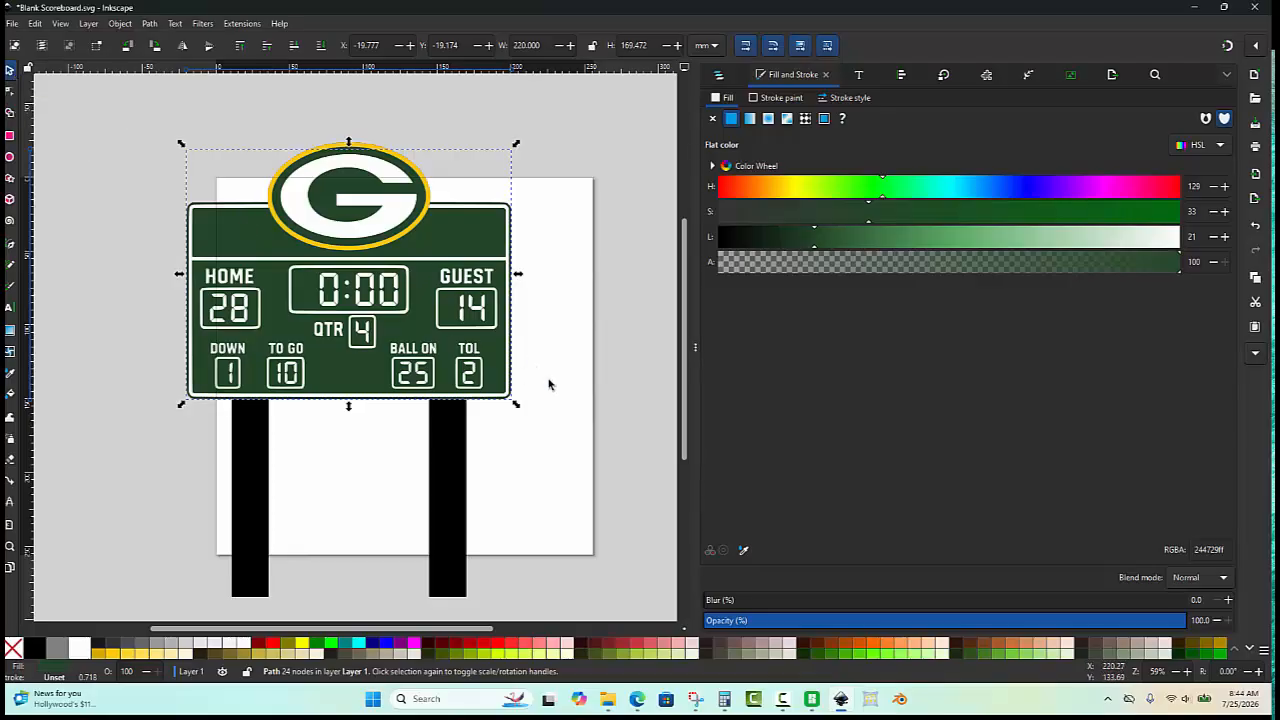
{"action": "left_click_drag", "start_coordinate": [555, 460], "coordinate": [466, 451]}
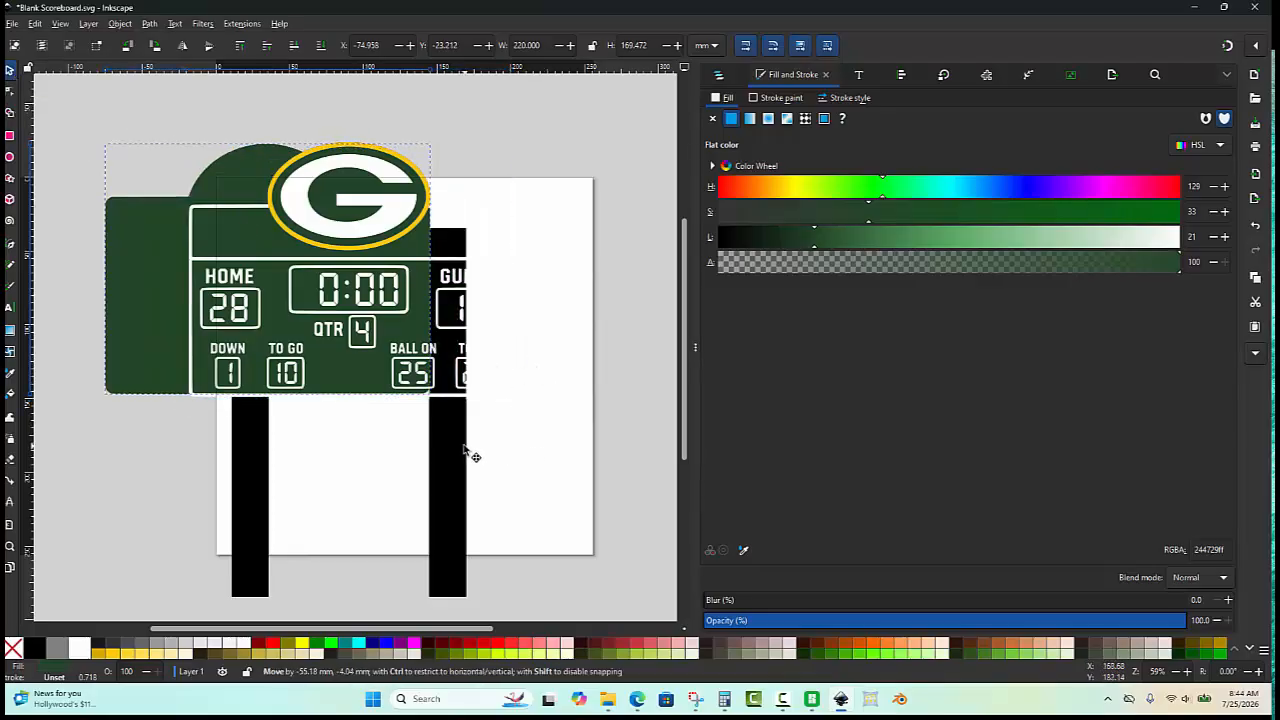
{"action": "left_click", "coordinate": [549, 449]}
{"action": "key", "text": "ctrl+z"}
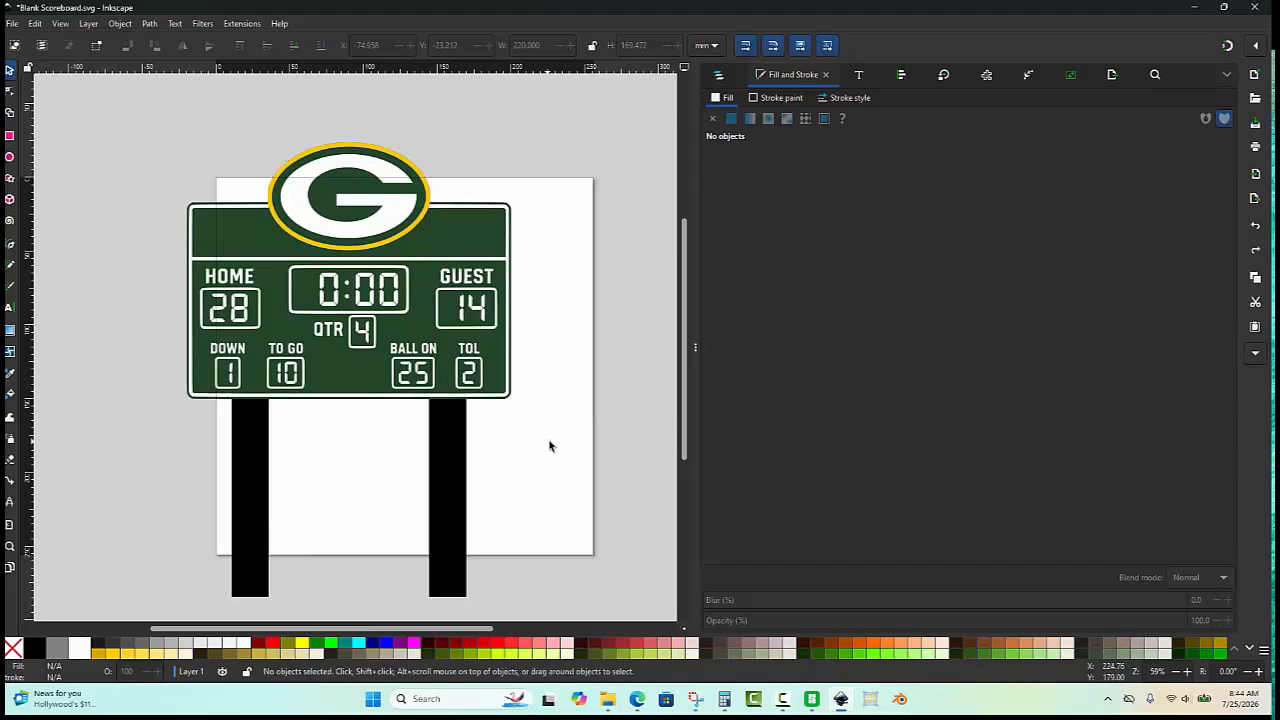
Step: Fill the four black upright paths supporting the scoreboard with the panel's dark green, 244729, and clear the selection
{"action": "left_click_drag", "start_coordinate": [560, 441], "coordinate": [180, 449]}
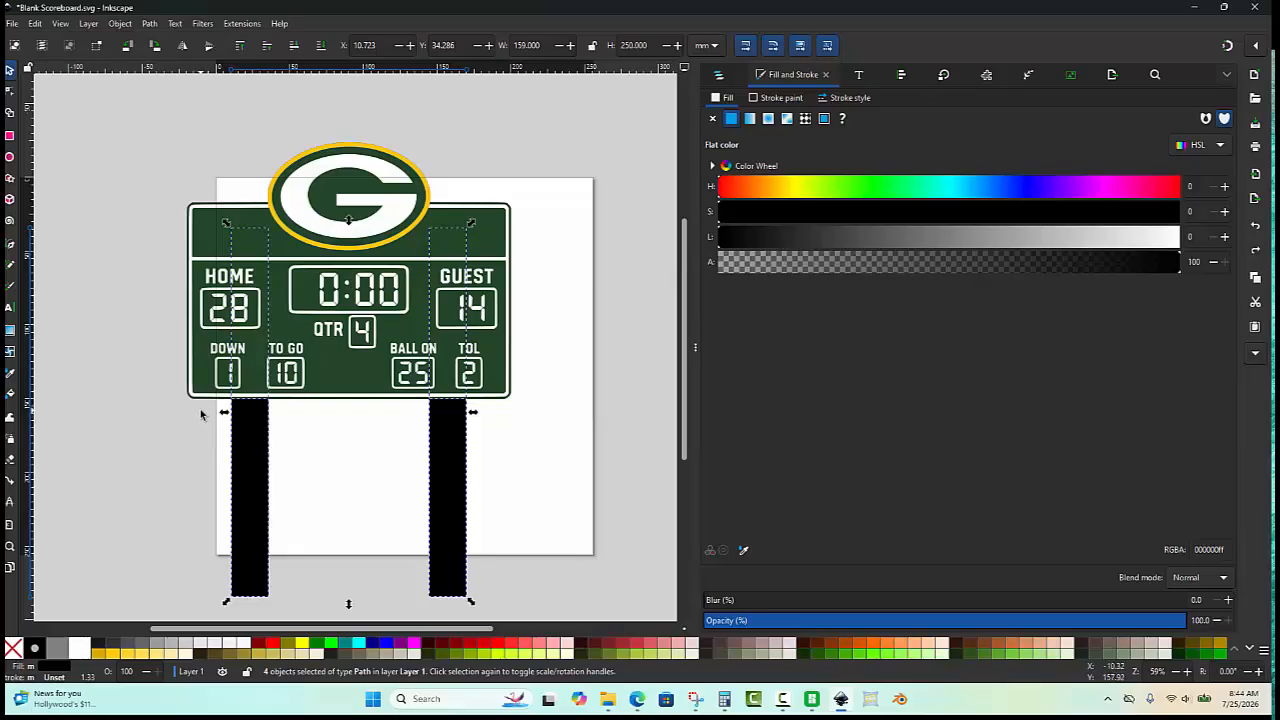
{"action": "left_click", "coordinate": [743, 550]}
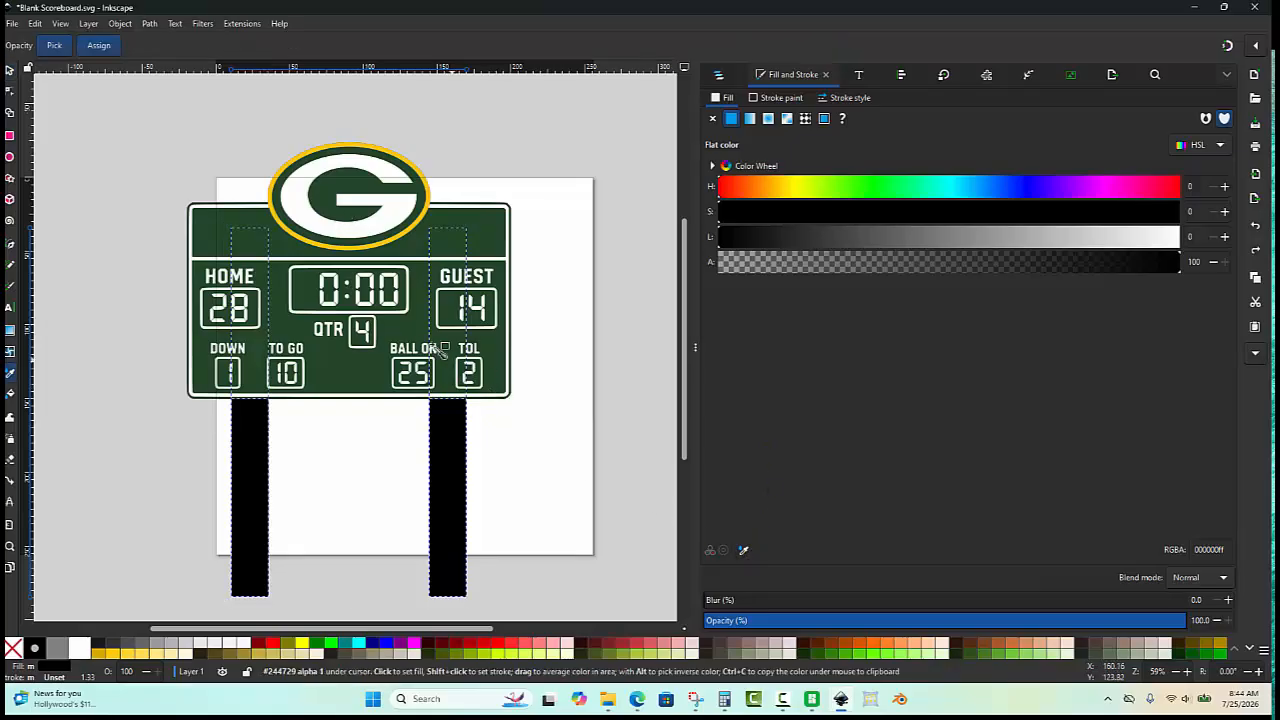
{"action": "left_click", "coordinate": [420, 330]}
{"action": "left_click", "coordinate": [575, 314]}
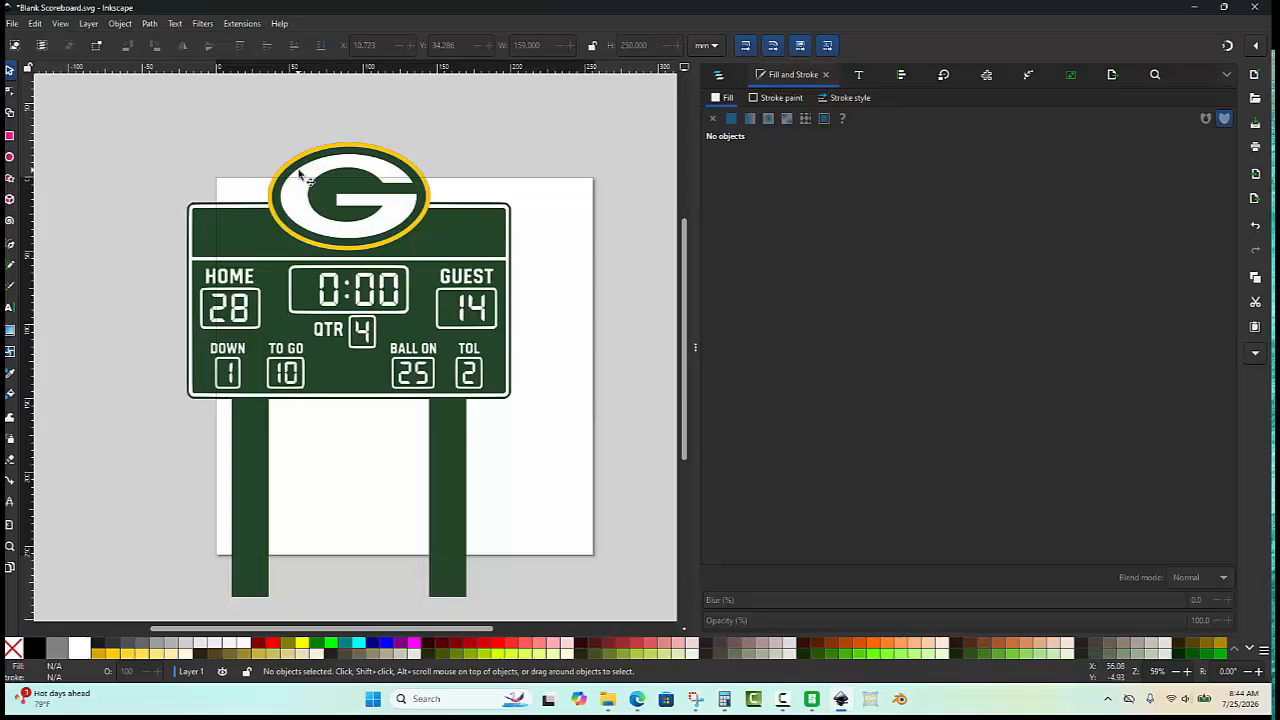
Step: Rename the Main Green G Background path as Main Green G Background>12>18.5
{"action": "left_click", "coordinate": [718, 77]}
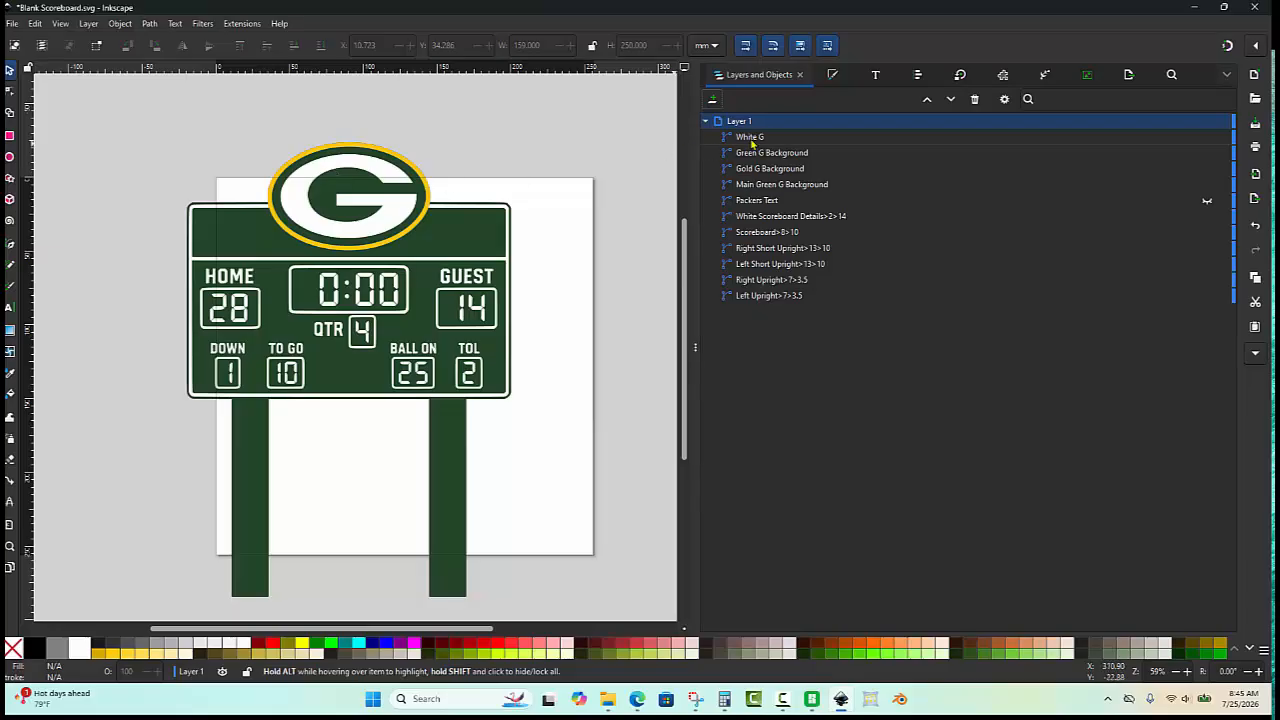
{"action": "left_click", "coordinate": [862, 185]}
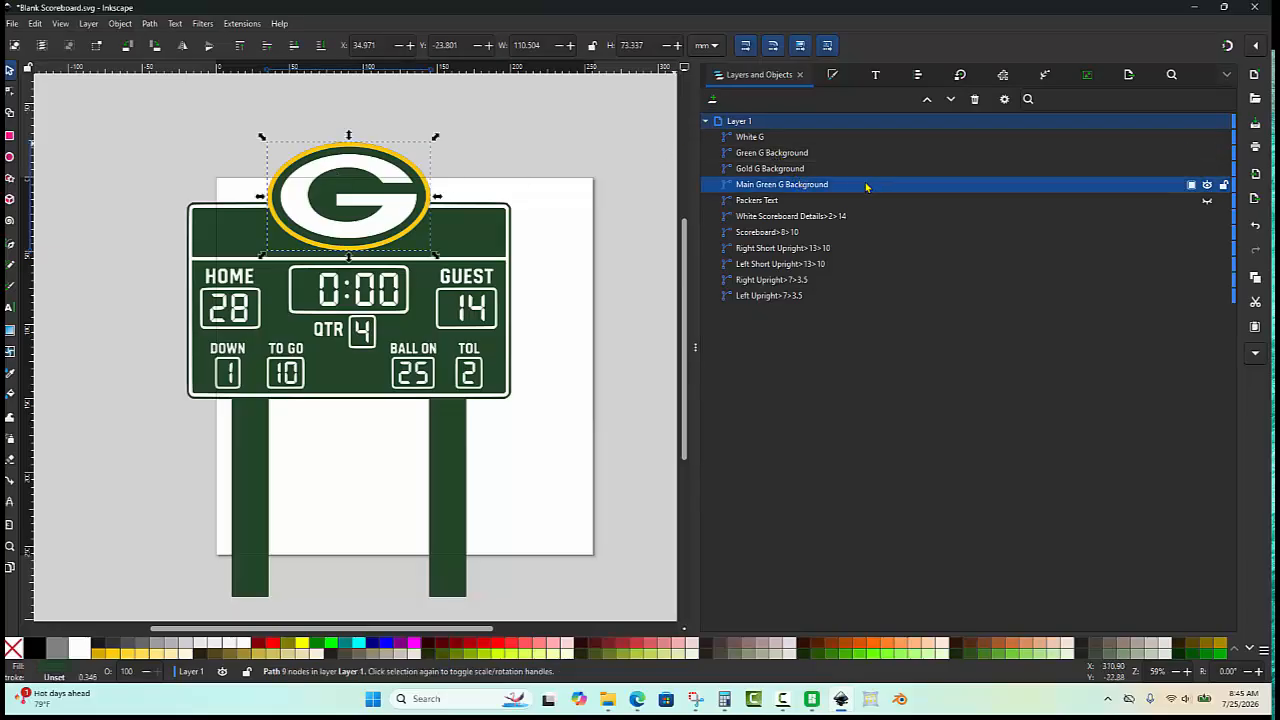
{"action": "double_click", "coordinate": [840, 185]}
{"action": "left_click", "coordinate": [842, 185]}
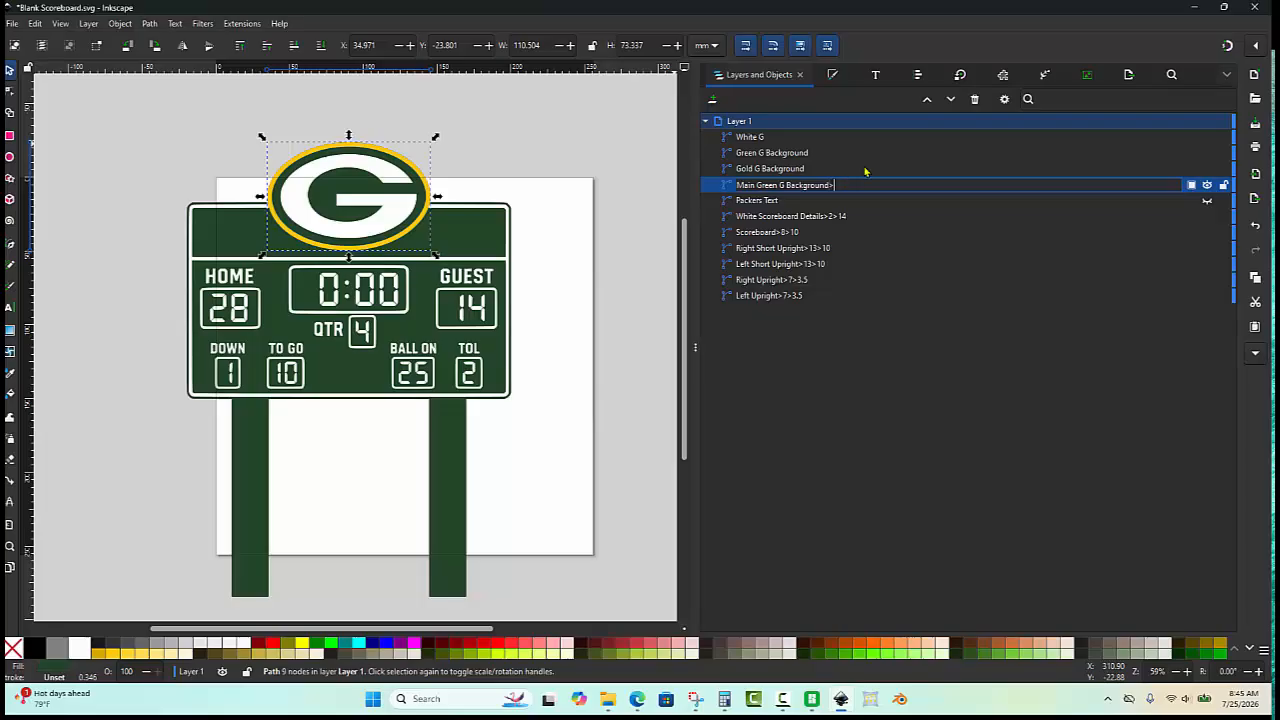
{"action": "key", "text": "Return"}
{"action": "key", "text": "alt+Tab"}
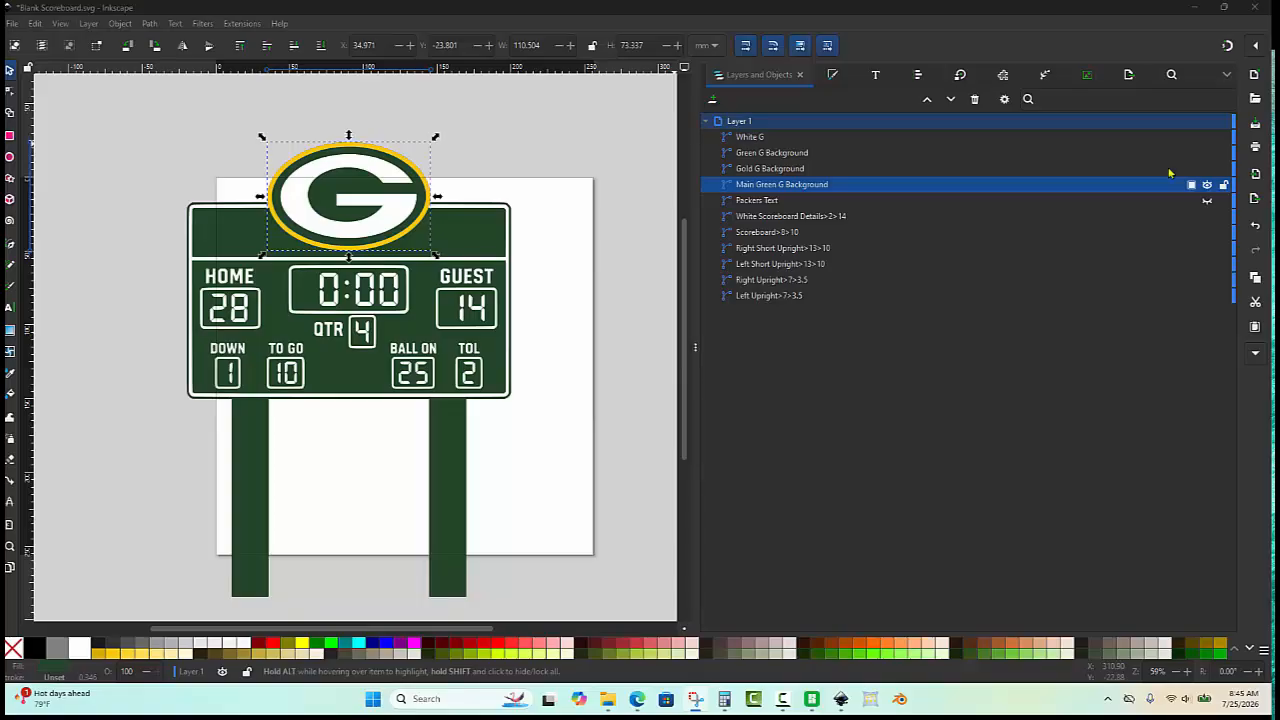
{"action": "left_click", "coordinate": [830, 186]}
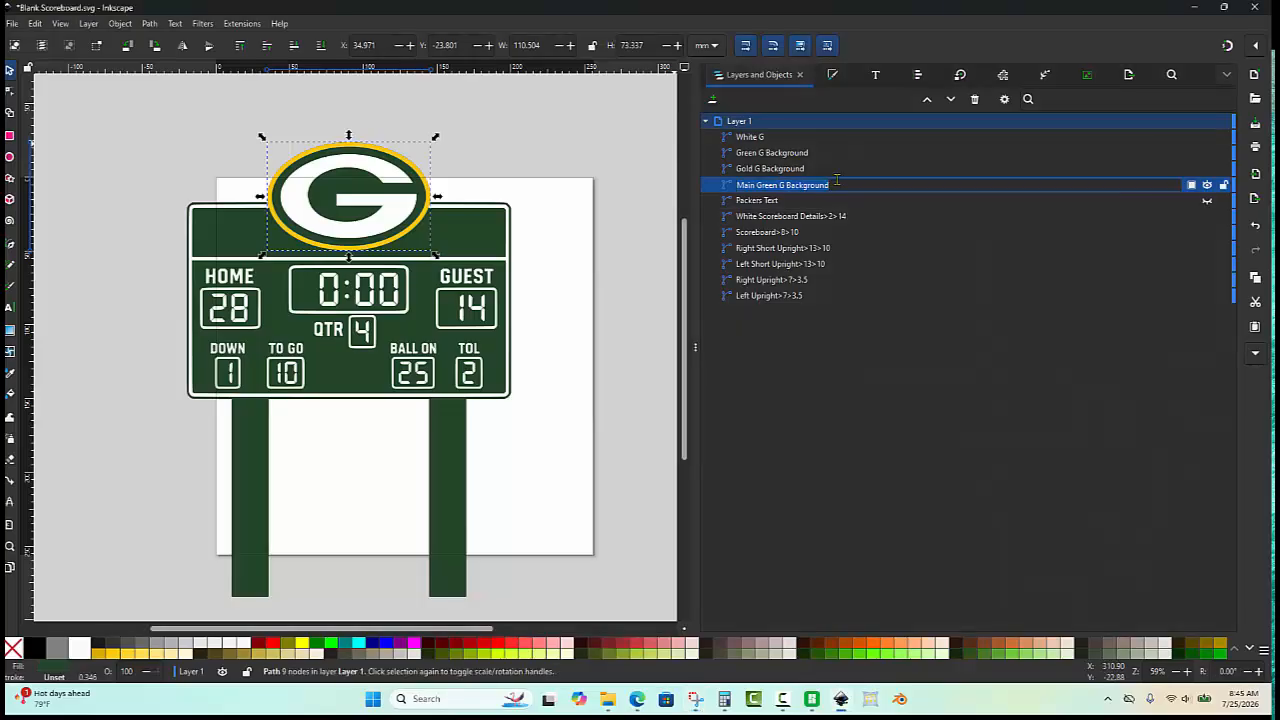
{"action": "left_click", "coordinate": [848, 185]}
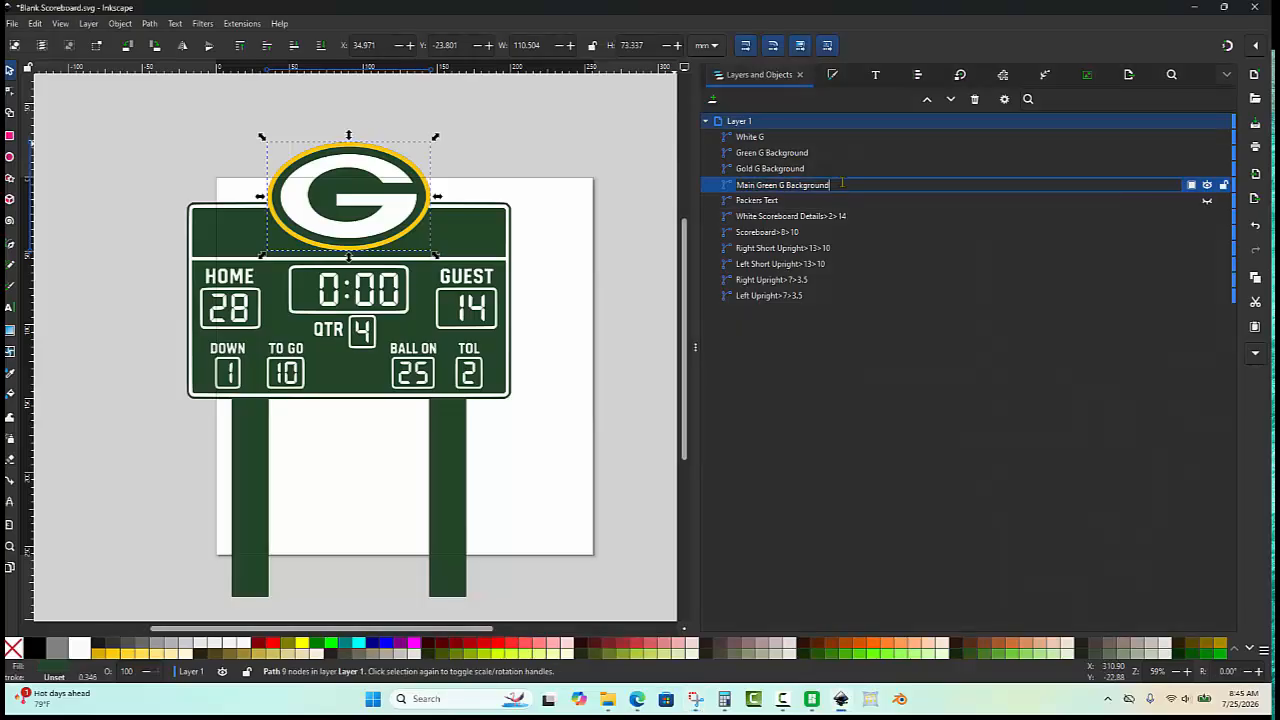
{"action": "type", "text": ">12>18"}
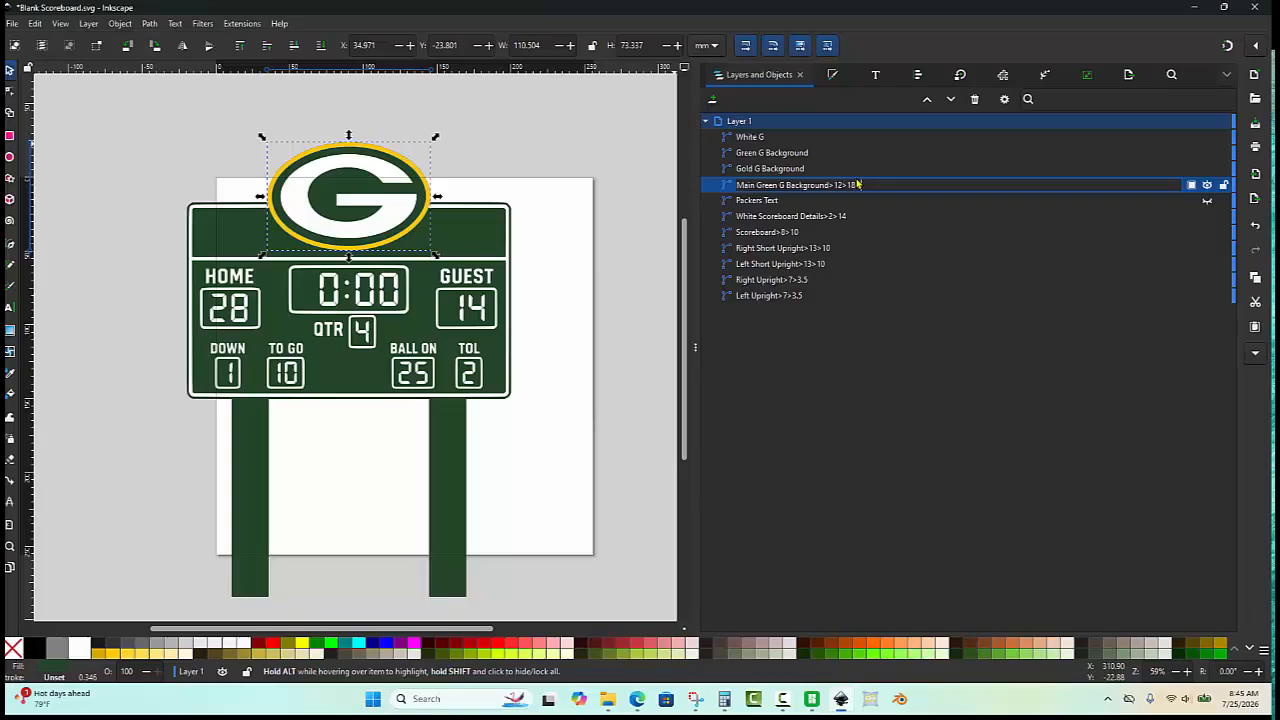
{"action": "key", "text": "Return"}
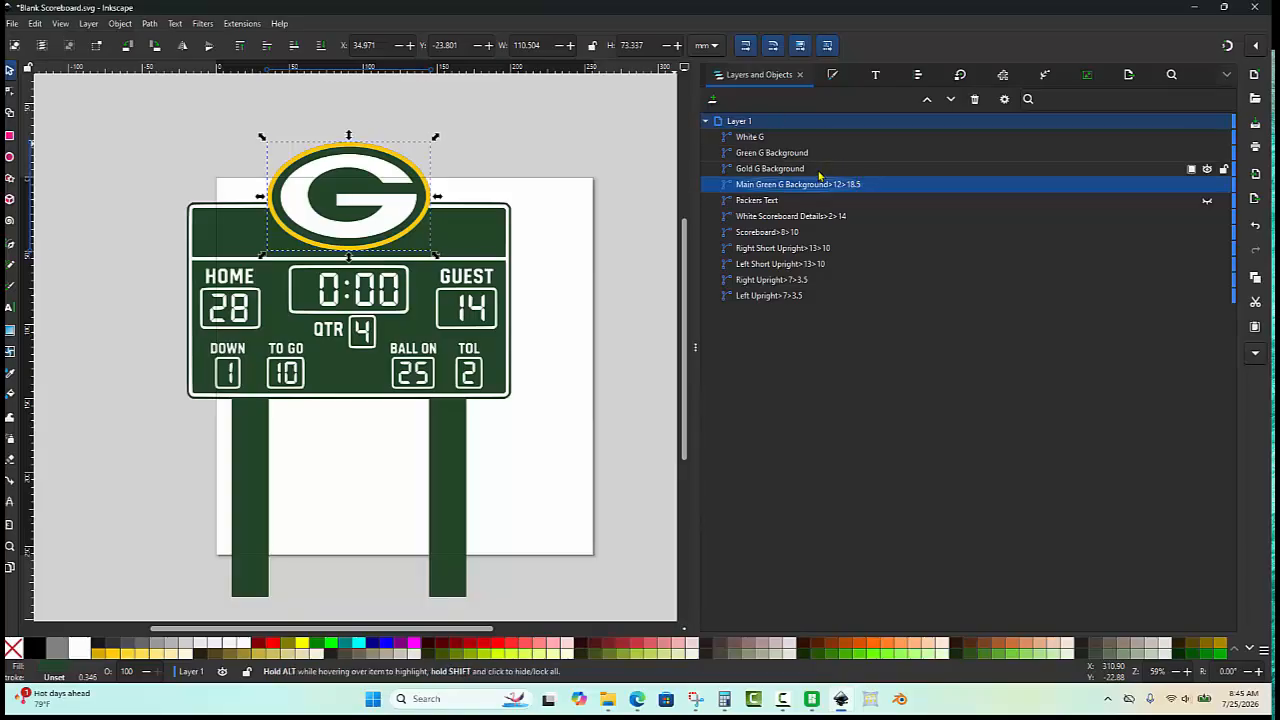
{"action": "left_click", "coordinate": [815, 170]}
{"action": "left_click", "coordinate": [815, 168]}
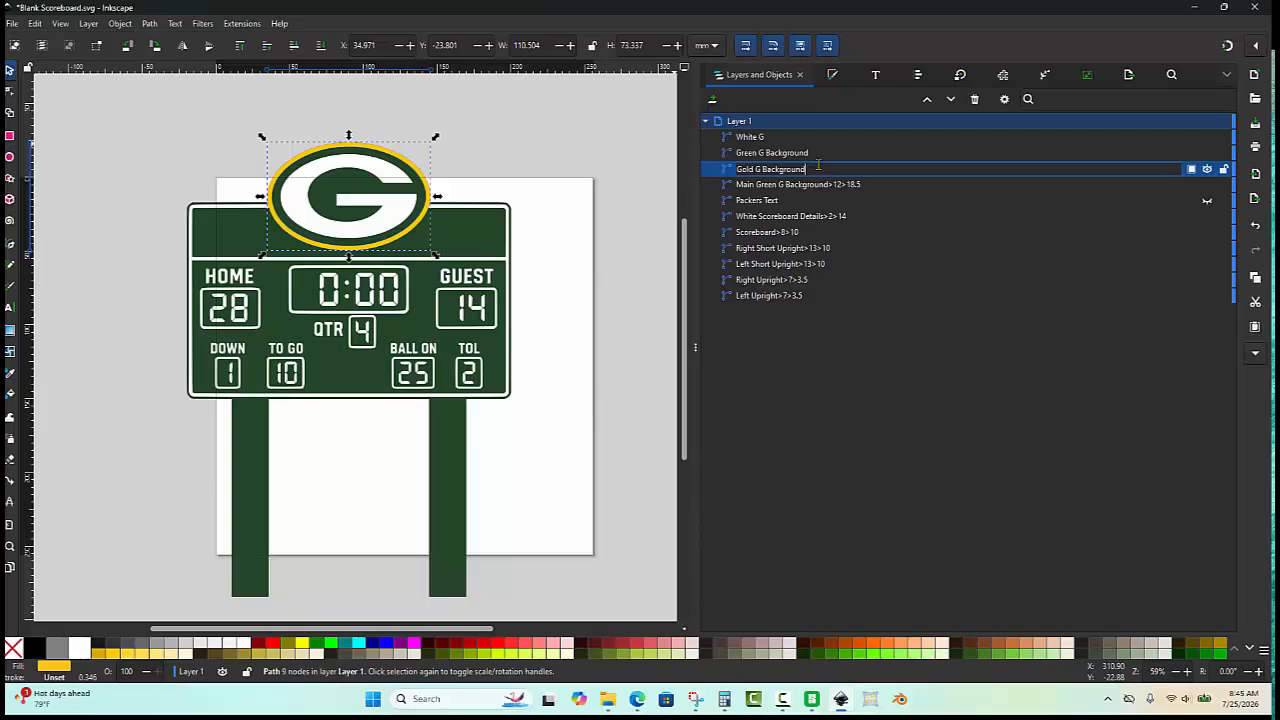
{"action": "key", "text": "Return"}
Step: Change the last value in the Main Green G Background path's name so that it ends in >12>13.5
{"action": "double_click", "coordinate": [869, 177]}
{"action": "double_click", "coordinate": [871, 186]}
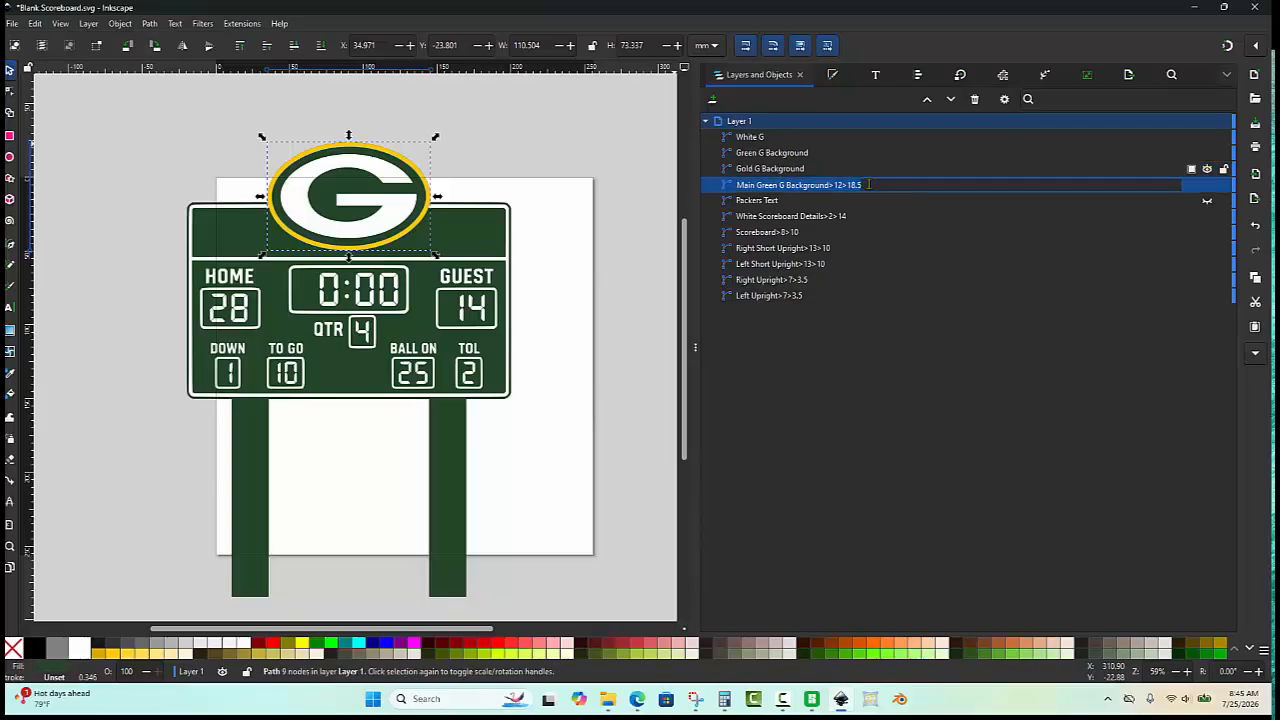
{"action": "left_click", "coordinate": [872, 184]}
{"action": "key", "text": "BackSpace"}
{"action": "key", "text": "BackSpace"}
{"action": "key", "text": "BackSpace"}
{"action": "key", "text": "BackSpace"}
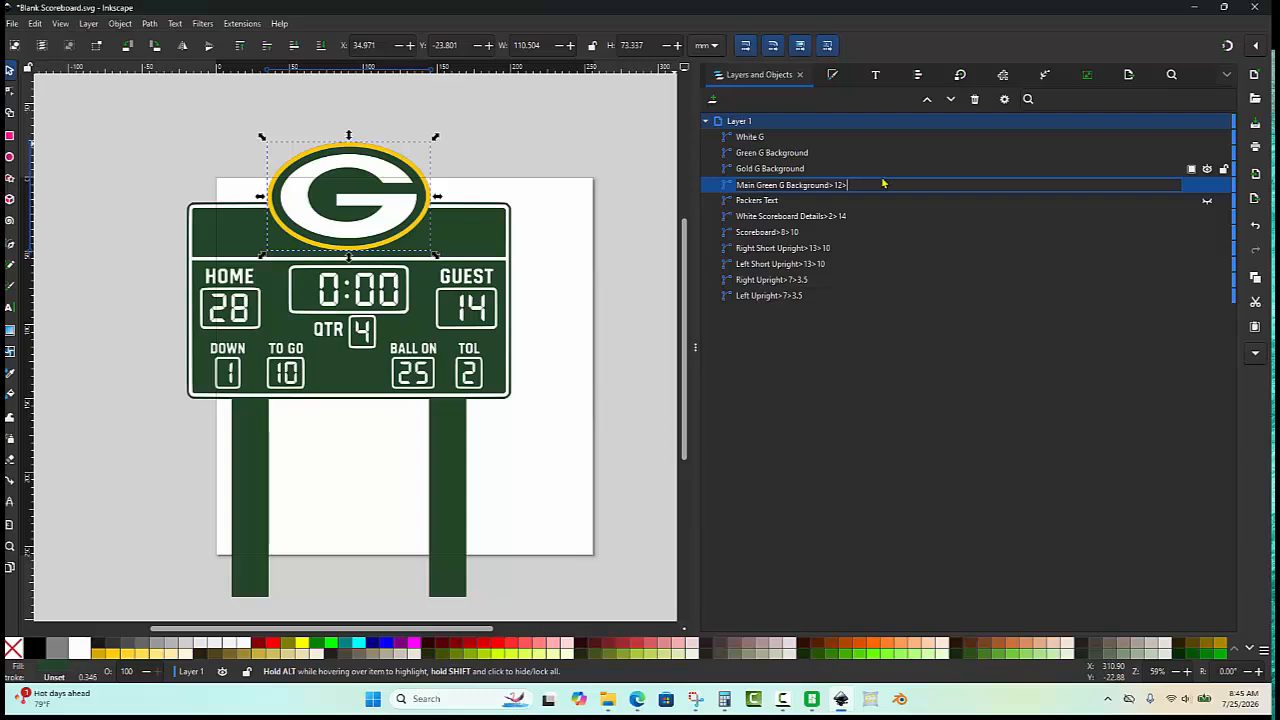
{"action": "type", "text": "13.5"}
{"action": "key", "text": "Return"}
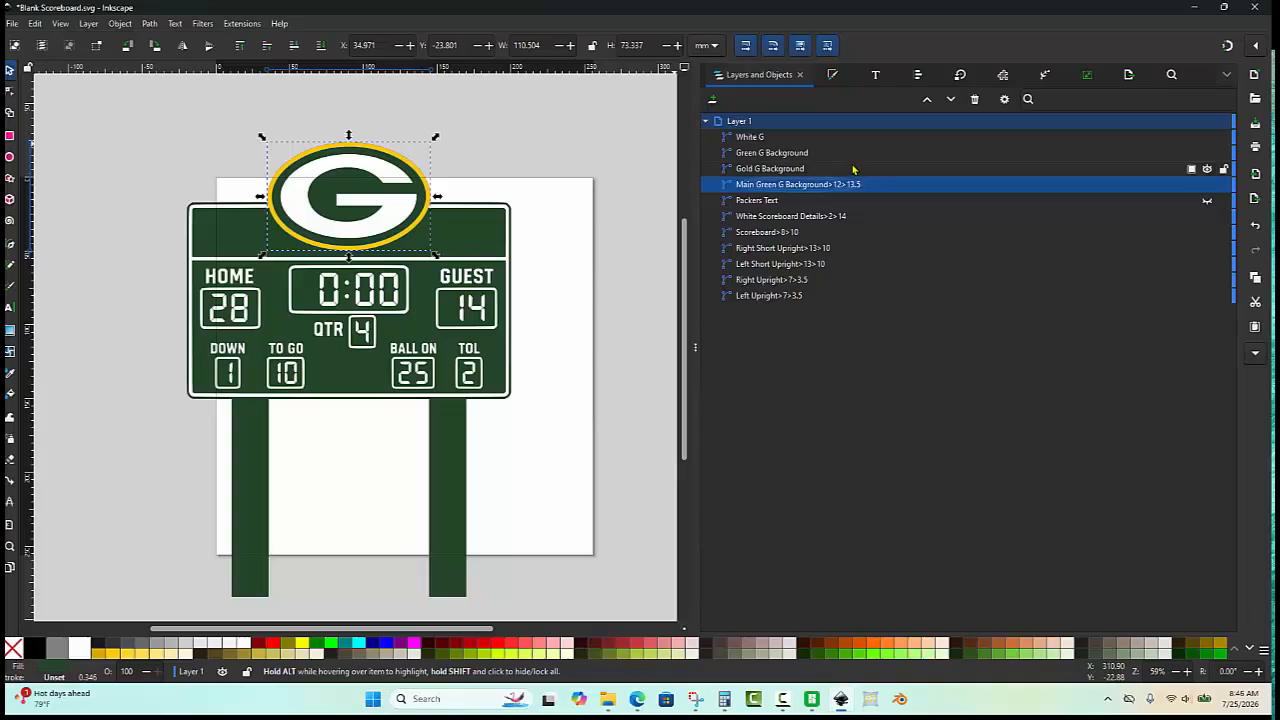
Step: Correct the Main Green G Background path's name to end in >12>12.5
{"action": "double_click", "coordinate": [873, 186]}
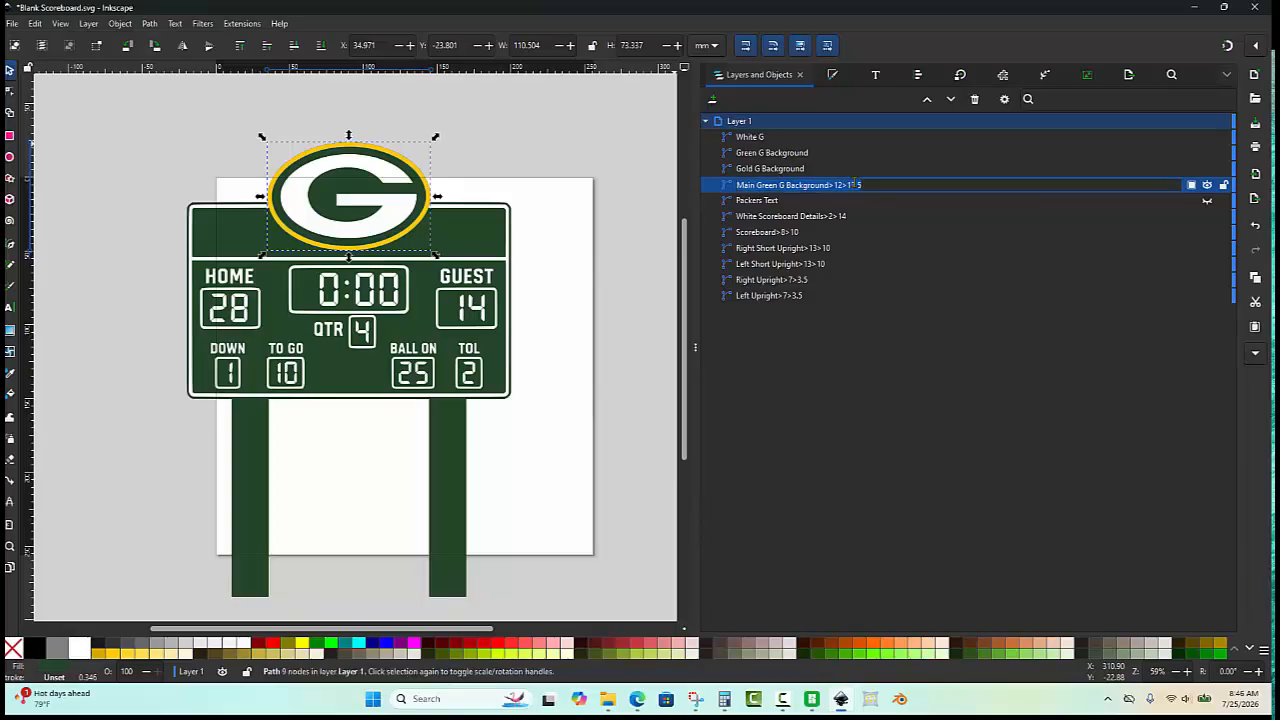
{"action": "left_click", "coordinate": [857, 186]}
{"action": "type", "text": "2"}
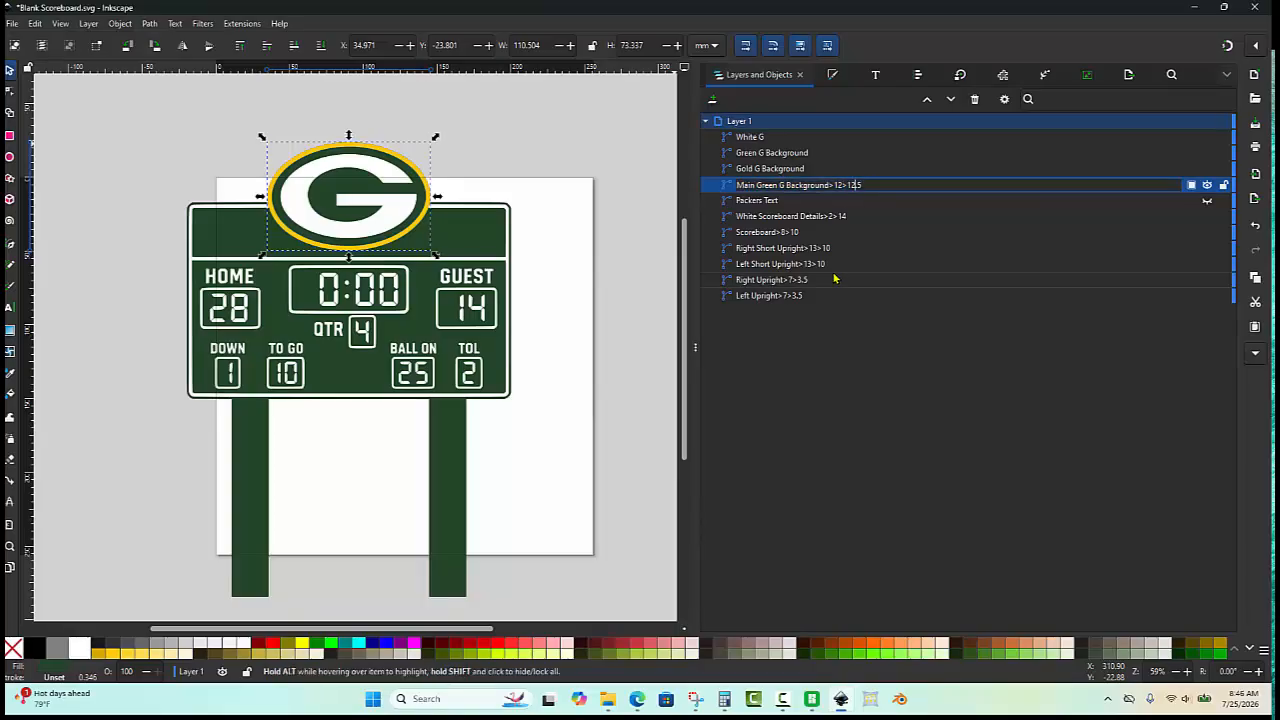
{"action": "key", "text": "Return"}
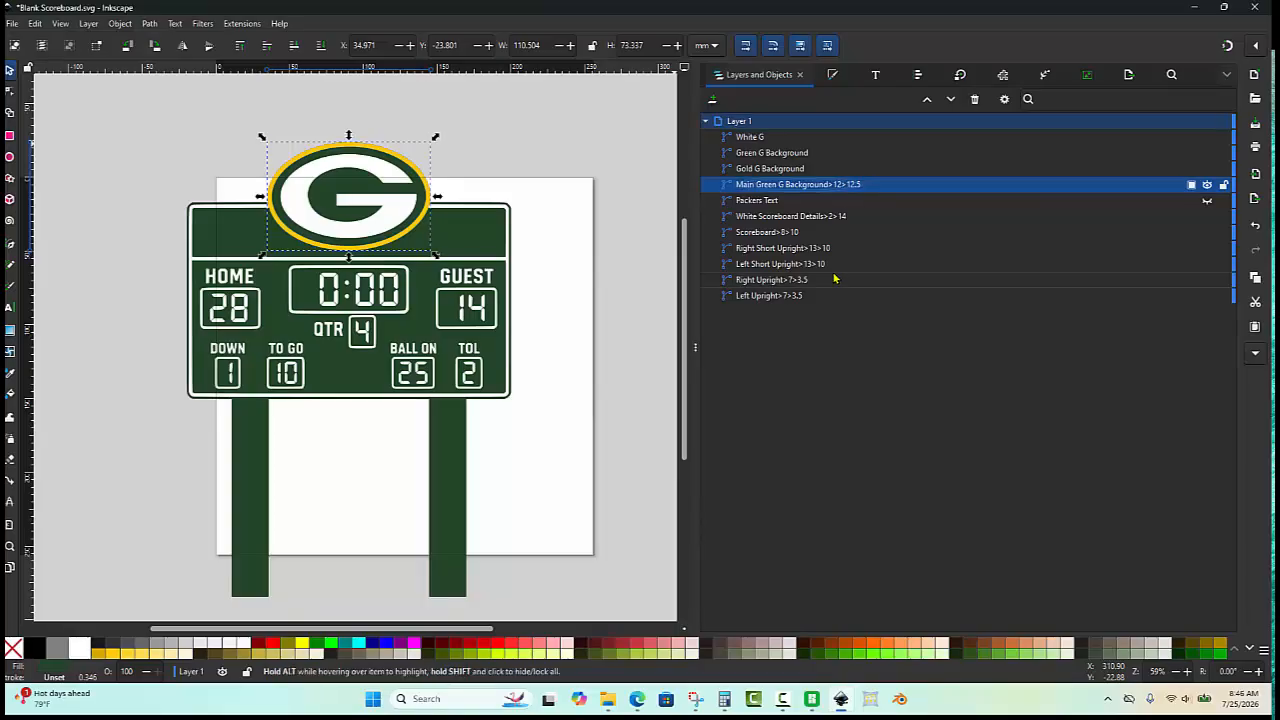
Step: Rename the Gold G Background path as Gold G Background>2>18.5
{"action": "left_click", "coordinate": [817, 168]}
{"action": "left_click", "coordinate": [817, 168]}
{"action": "left_click", "coordinate": [827, 165]}
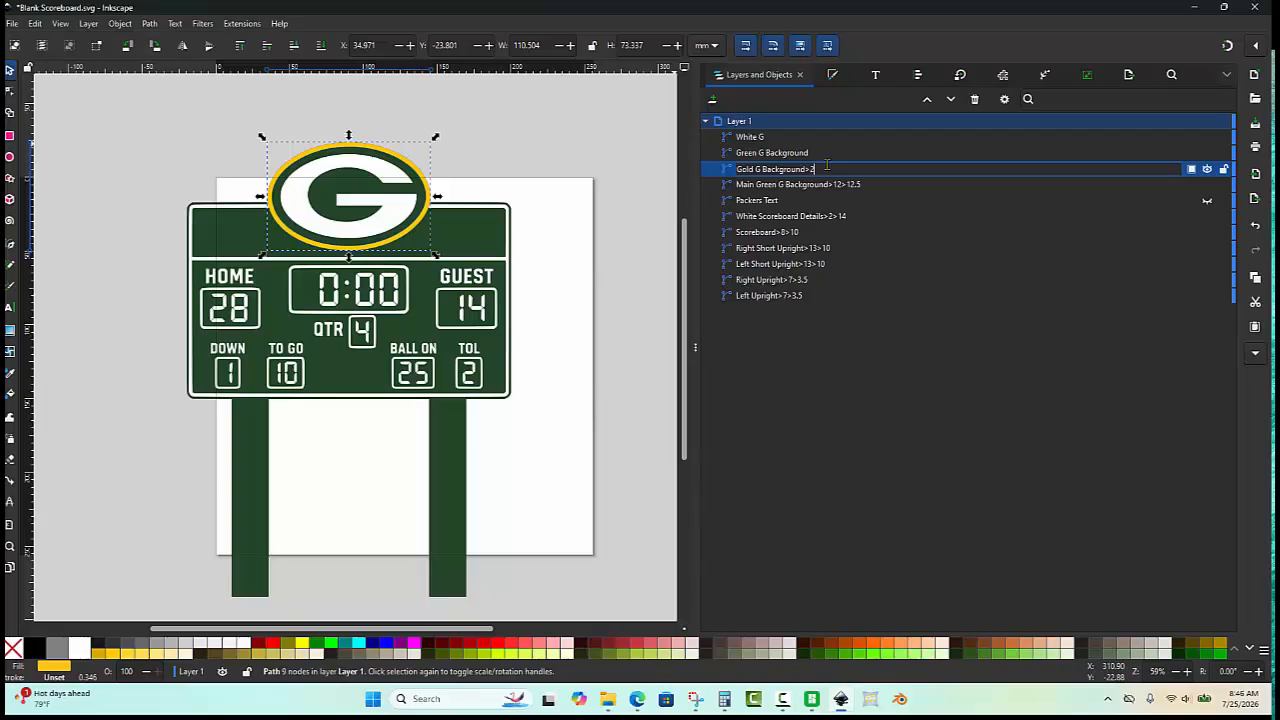
{"action": "type", "text": ">2>18.5"}
{"action": "key", "text": "Return"}
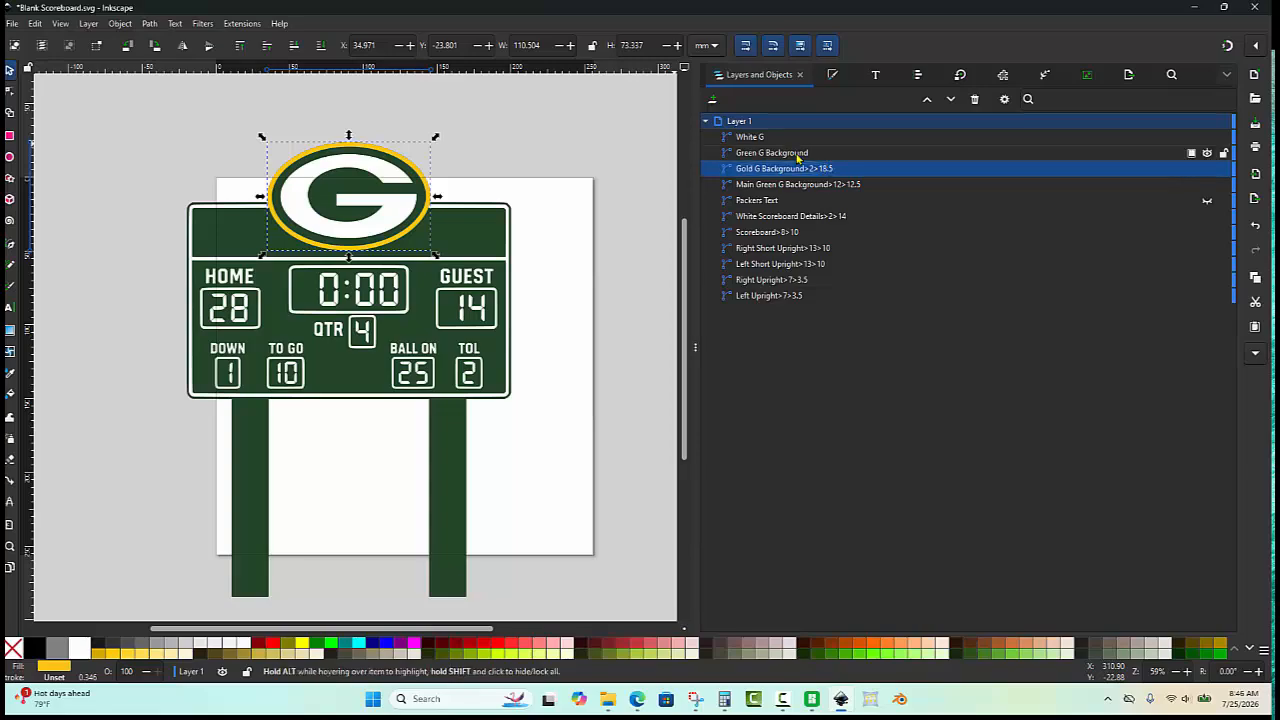
Step: Rename the other two logo paths as Green G Background>2>19.5 and White G>2>20.5, then clear the selection
{"action": "double_click", "coordinate": [826, 152]}
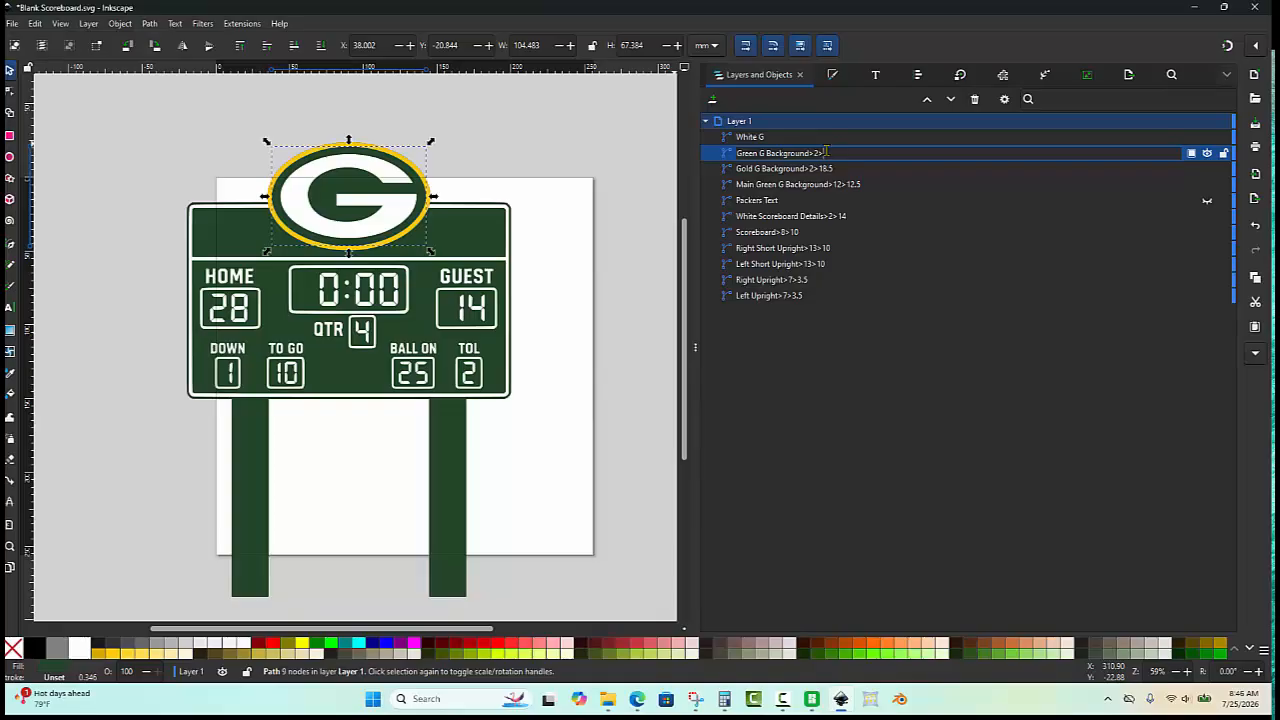
{"action": "key", "text": "Return"}
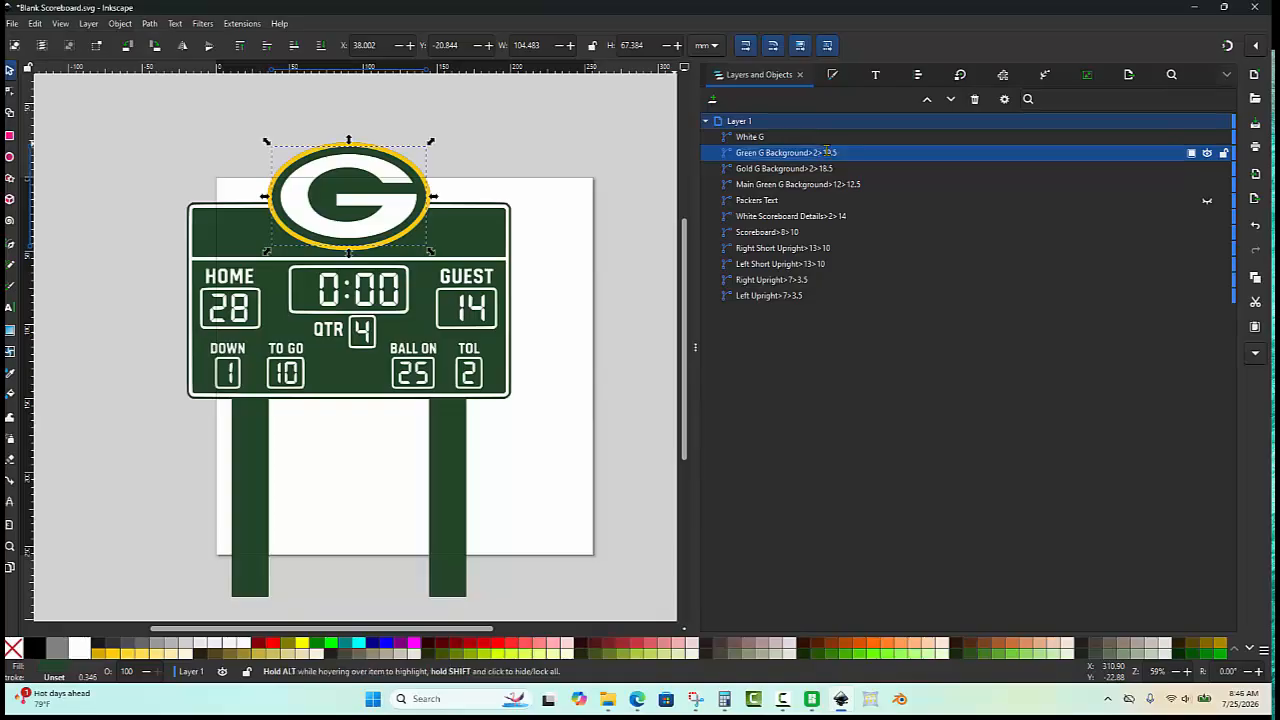
{"action": "double_click", "coordinate": [769, 137]}
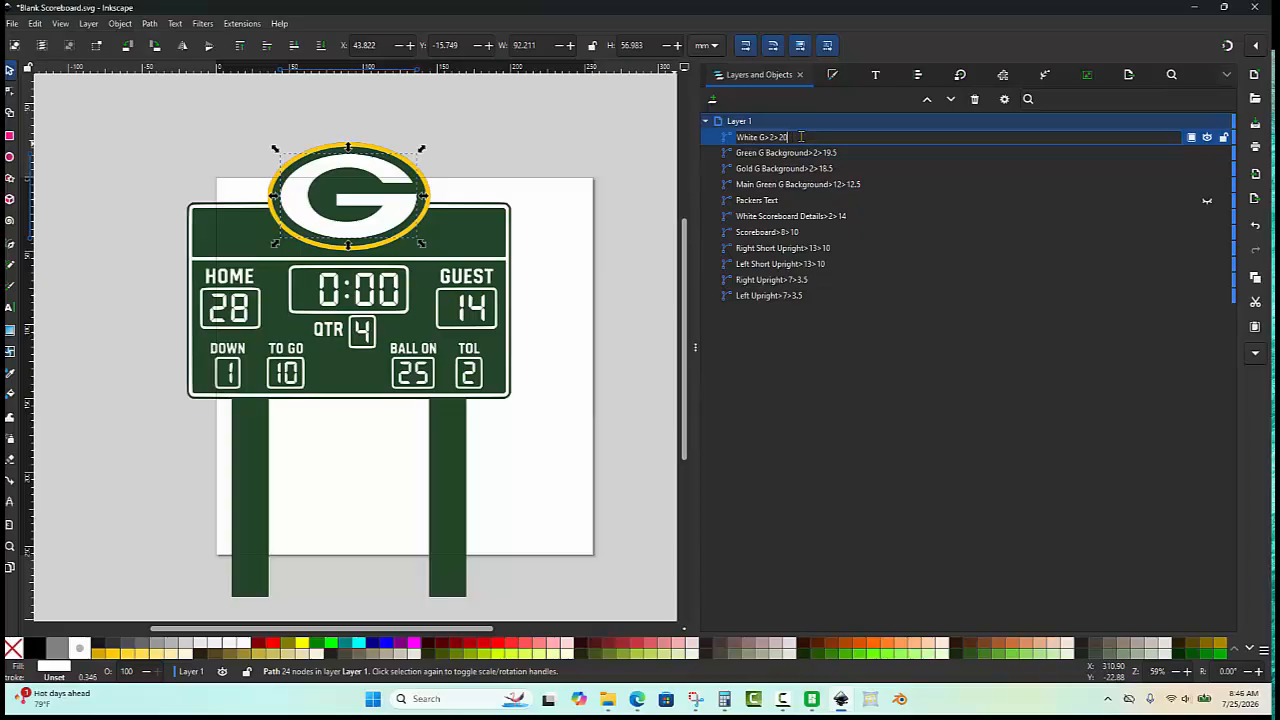
{"action": "key", "text": "Return"}
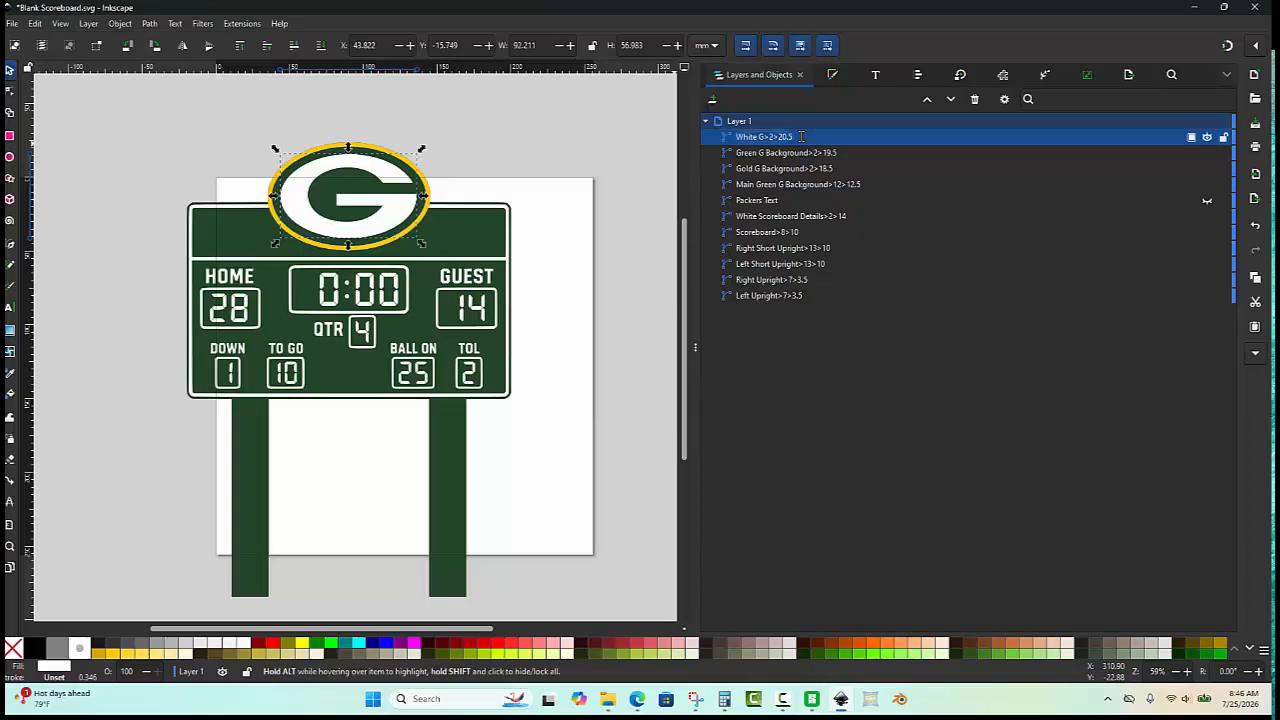
{"action": "left_click", "coordinate": [576, 130]}
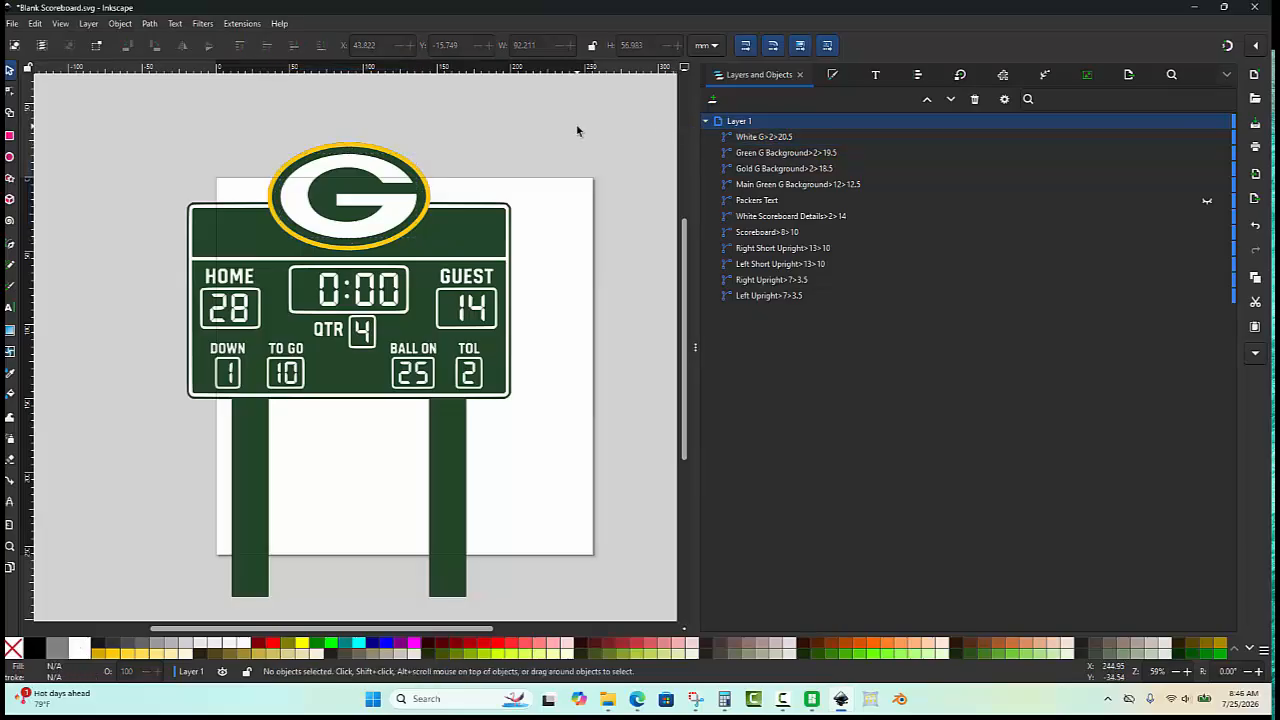
Step: Save the drawing on the Desktop as Packers Scoreboard.svg in Inkscape SVG format, replacing the existing file of that name
{"action": "left_click", "coordinate": [12, 26]}
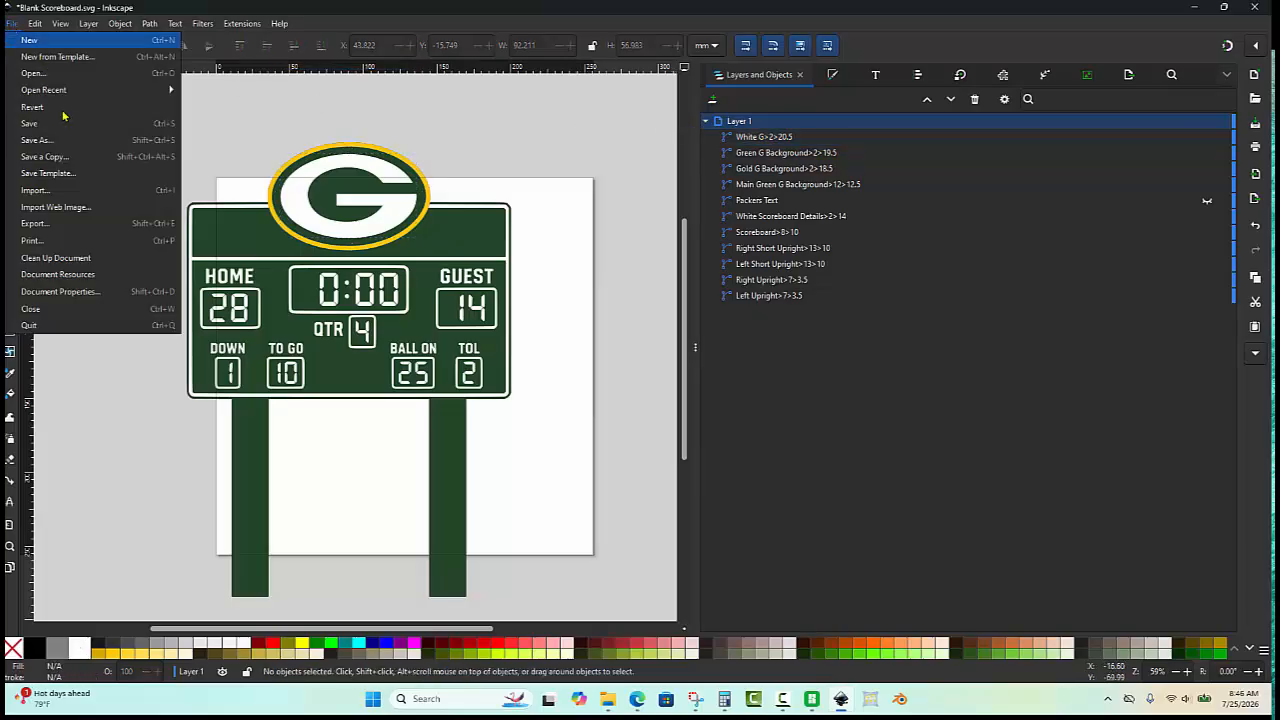
{"action": "left_click", "coordinate": [49, 134]}
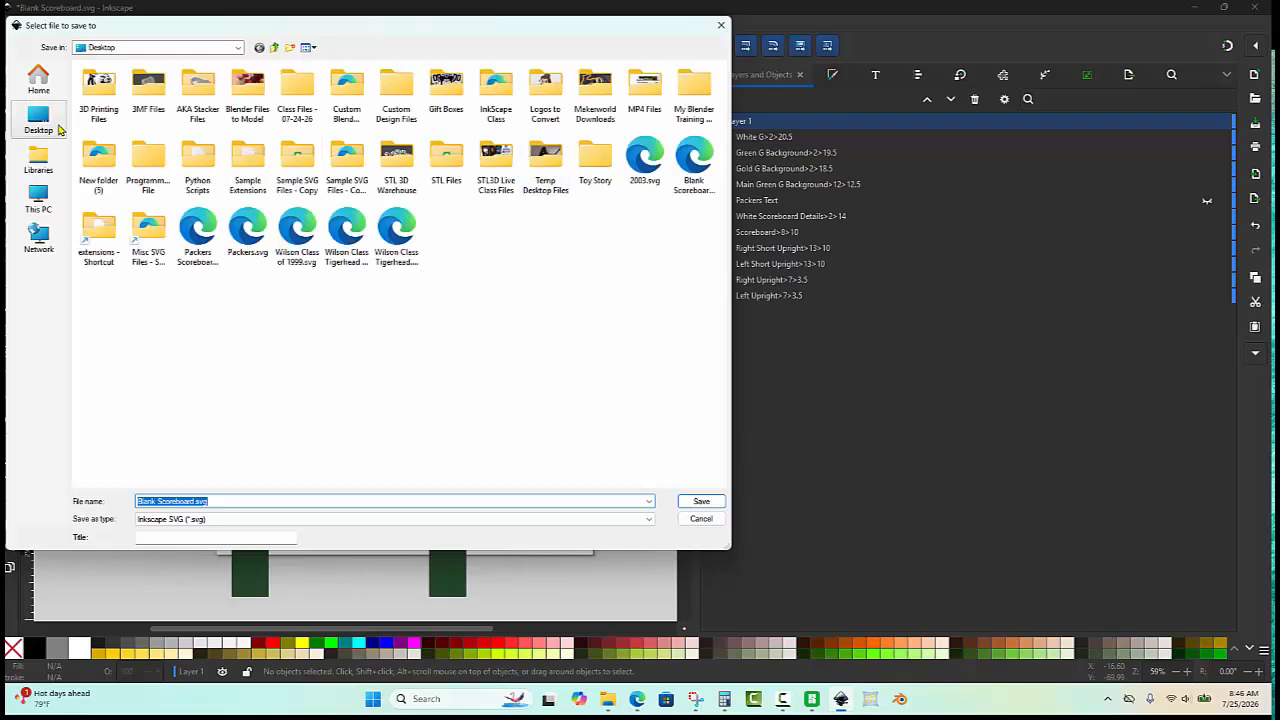
{"action": "left_click", "coordinate": [45, 126]}
{"action": "left_click", "coordinate": [213, 501]}
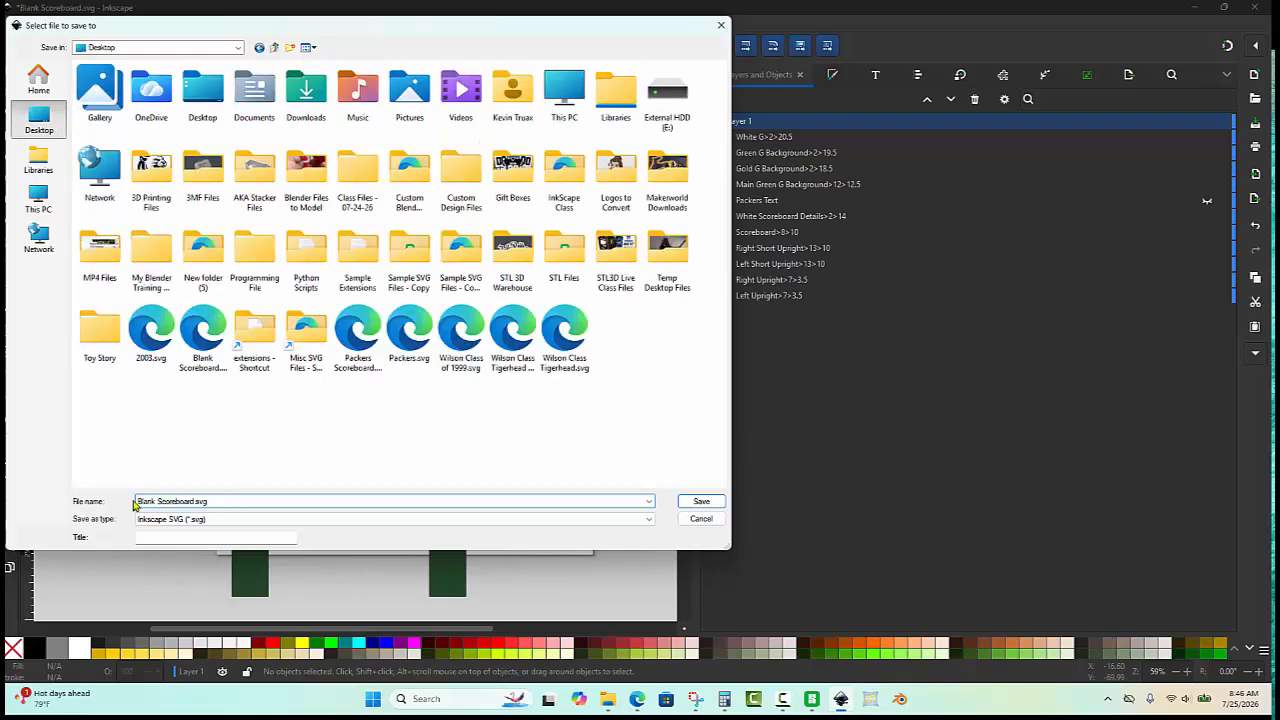
{"action": "left_click_drag", "start_coordinate": [157, 501], "coordinate": [112, 501]}
{"action": "type", "text": "Packers"}
{"action": "key", "text": "Return"}
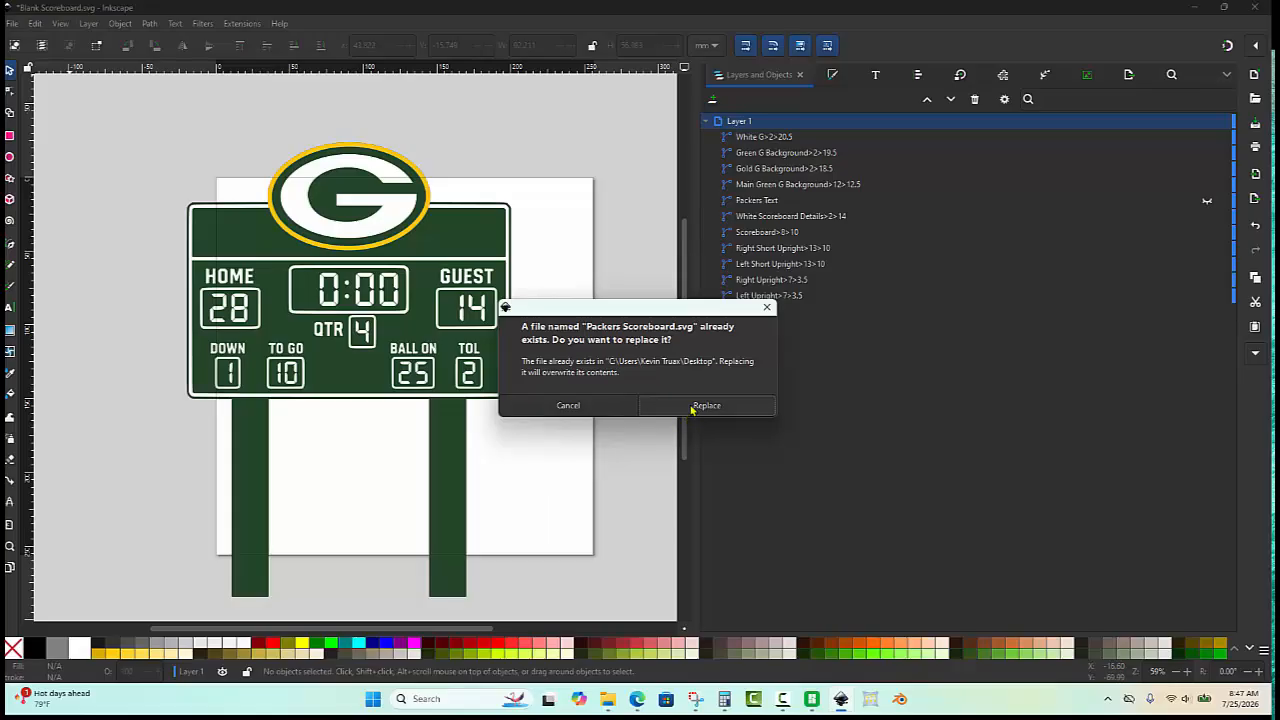
{"action": "left_click", "coordinate": [698, 406]}
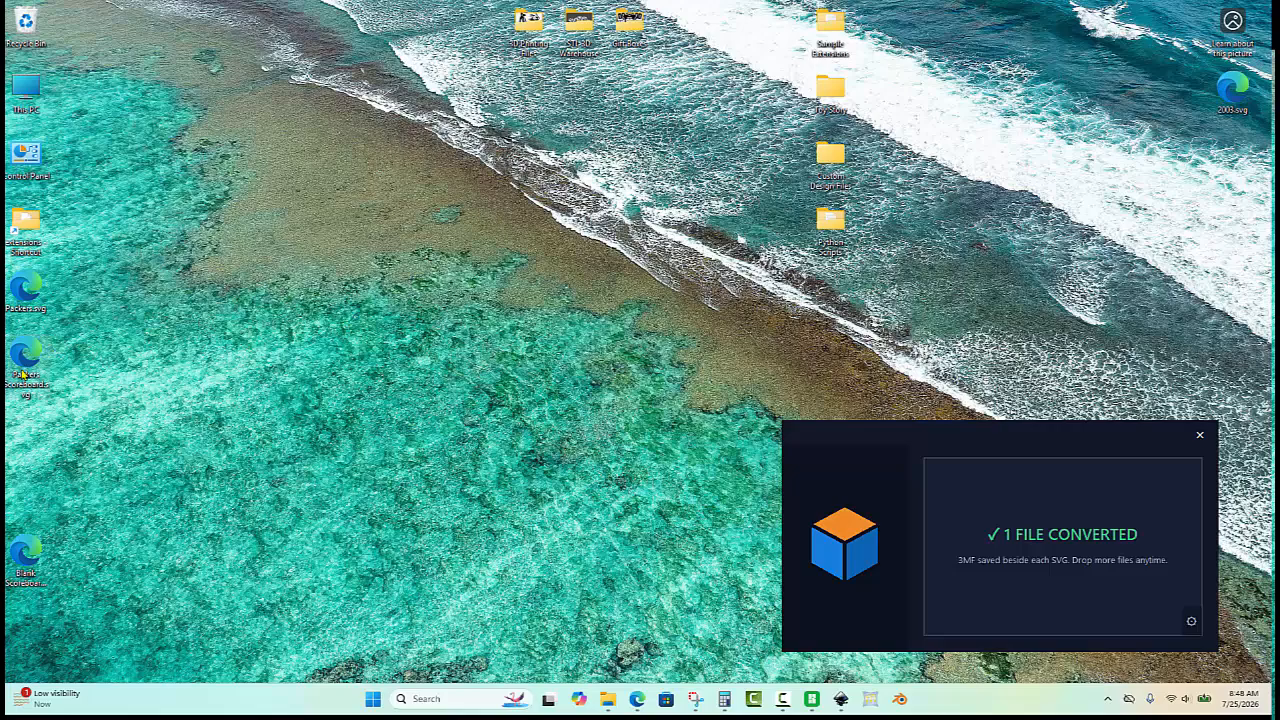
Step: Convert Packers Scoreboard.svg to a 3MF with the desktop SVG converter and switch to Bambu Studio
{"action": "left_click_drag", "start_coordinate": [22, 373], "coordinate": [1047, 508]}
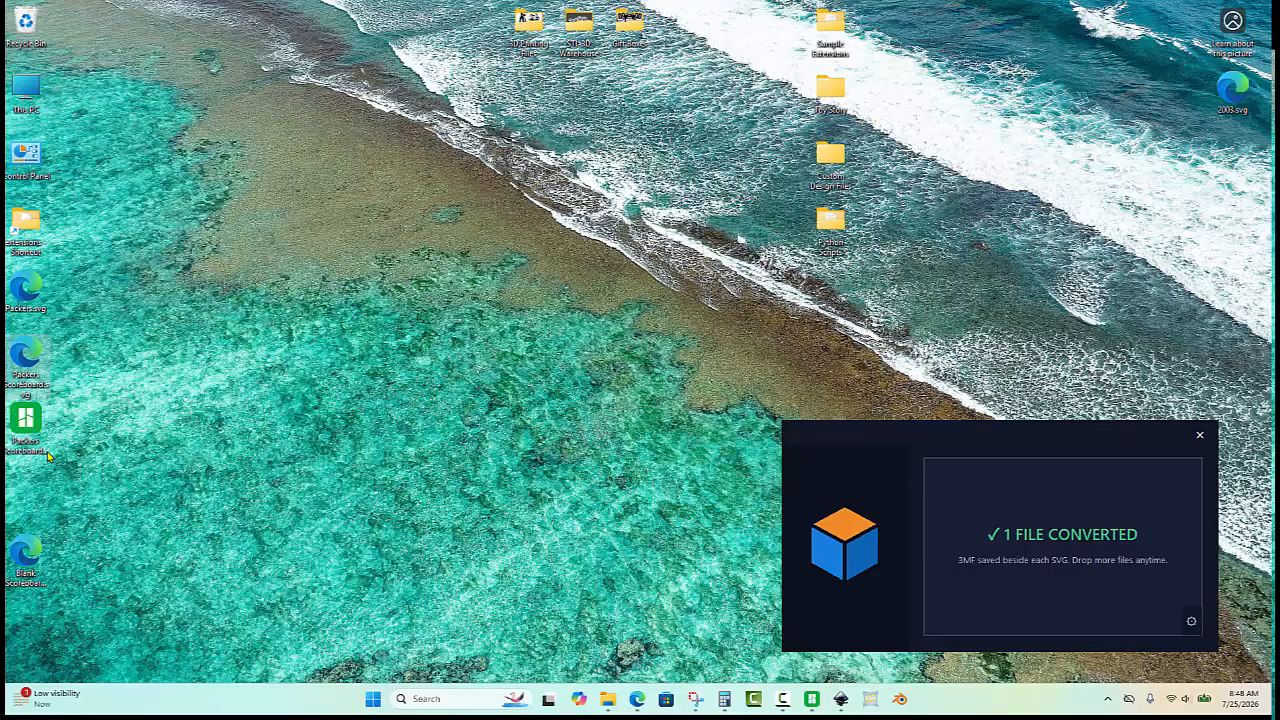
{"action": "left_click", "coordinate": [28, 438]}
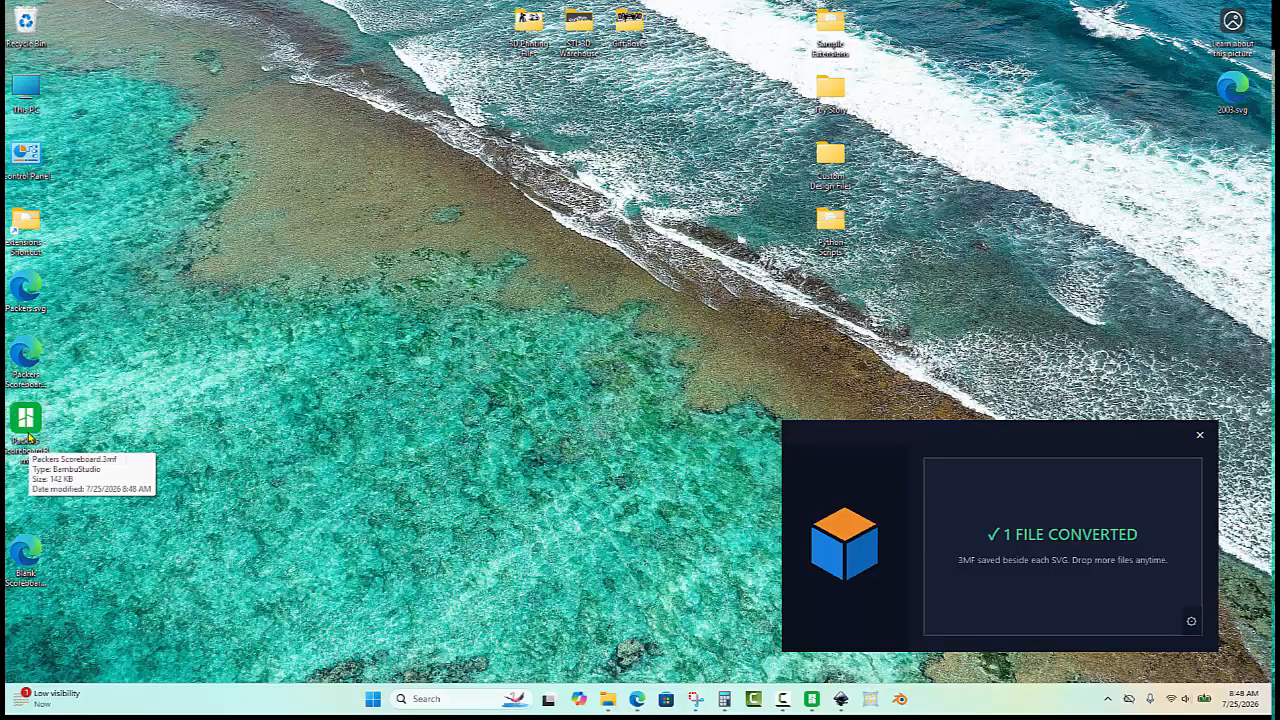
{"action": "left_click", "coordinate": [812, 699]}
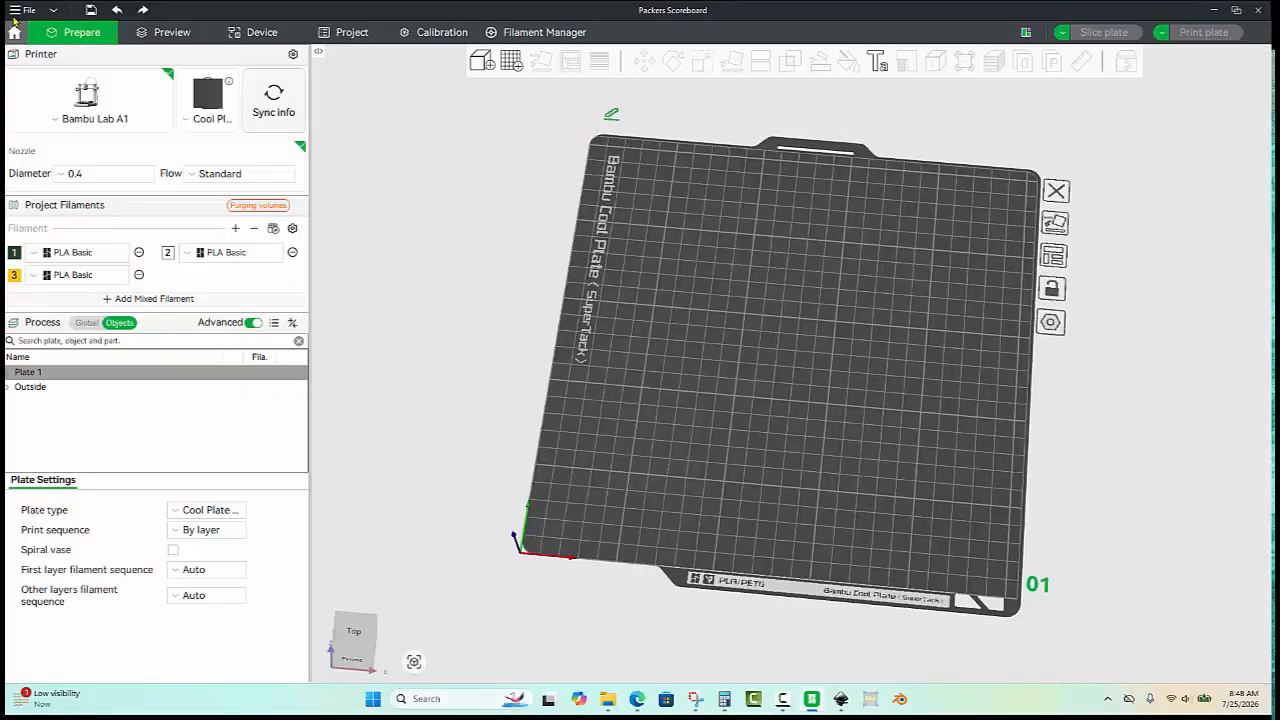
Step: Open the project file Packers Scoreboard.3mf from the Desktop
{"action": "left_click", "coordinate": [27, 10]}
{"action": "left_click", "coordinate": [45, 43]}
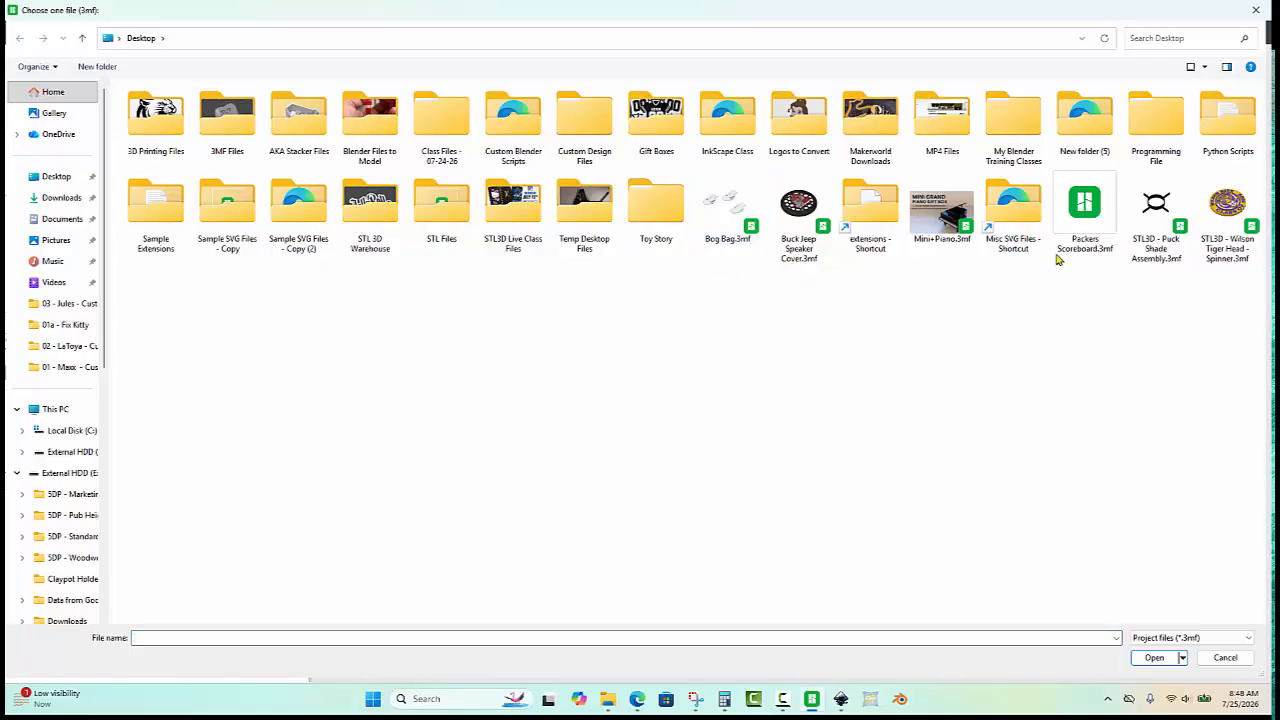
{"action": "double_click", "coordinate": [1084, 210]}
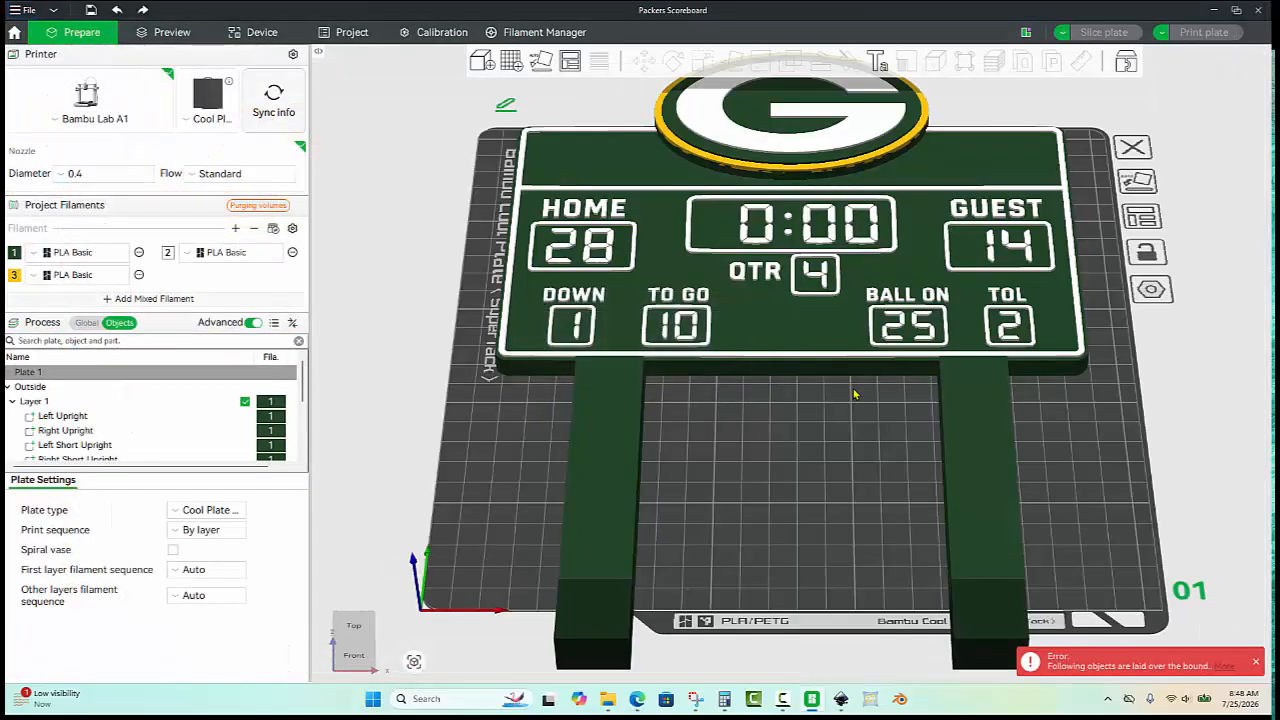
Step: Examine the imported scoreboard from above, the side and underneath, checking how the uprights meet the board
{"action": "scroll", "coordinate": [855, 394], "scroll_direction": "down", "scroll_amount": 4}
{"action": "left_click_drag", "start_coordinate": [830, 404], "coordinate": [770, 422]}
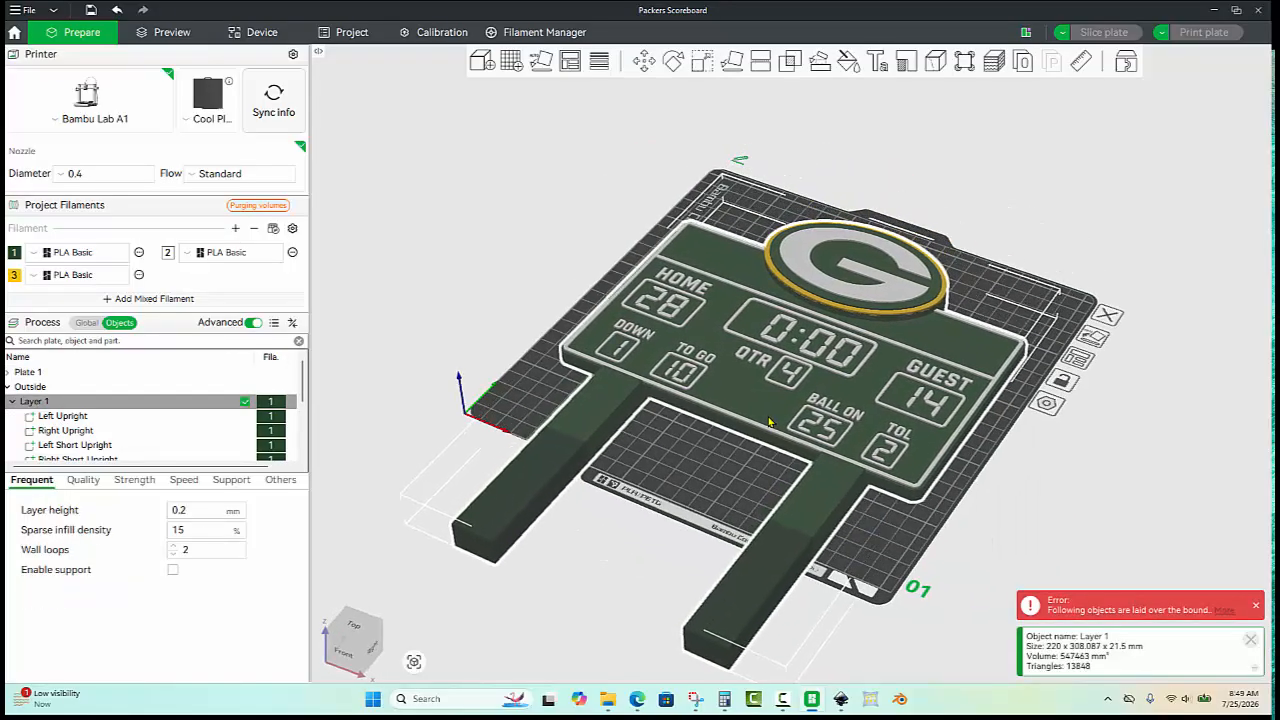
{"action": "left_click", "coordinate": [709, 463]}
{"action": "scroll", "coordinate": [728, 424], "scroll_direction": "down", "scroll_amount": 2}
{"action": "left_click_drag", "start_coordinate": [697, 455], "coordinate": [634, 437]}
{"action": "scroll", "coordinate": [762, 446], "scroll_direction": "down", "scroll_amount": 2}
{"action": "scroll", "coordinate": [784, 468], "scroll_direction": "up", "scroll_amount": 3}
{"action": "scroll", "coordinate": [712, 470], "scroll_direction": "up", "scroll_amount": 1}
{"action": "scroll", "coordinate": [636, 436], "scroll_direction": "up", "scroll_amount": 2}
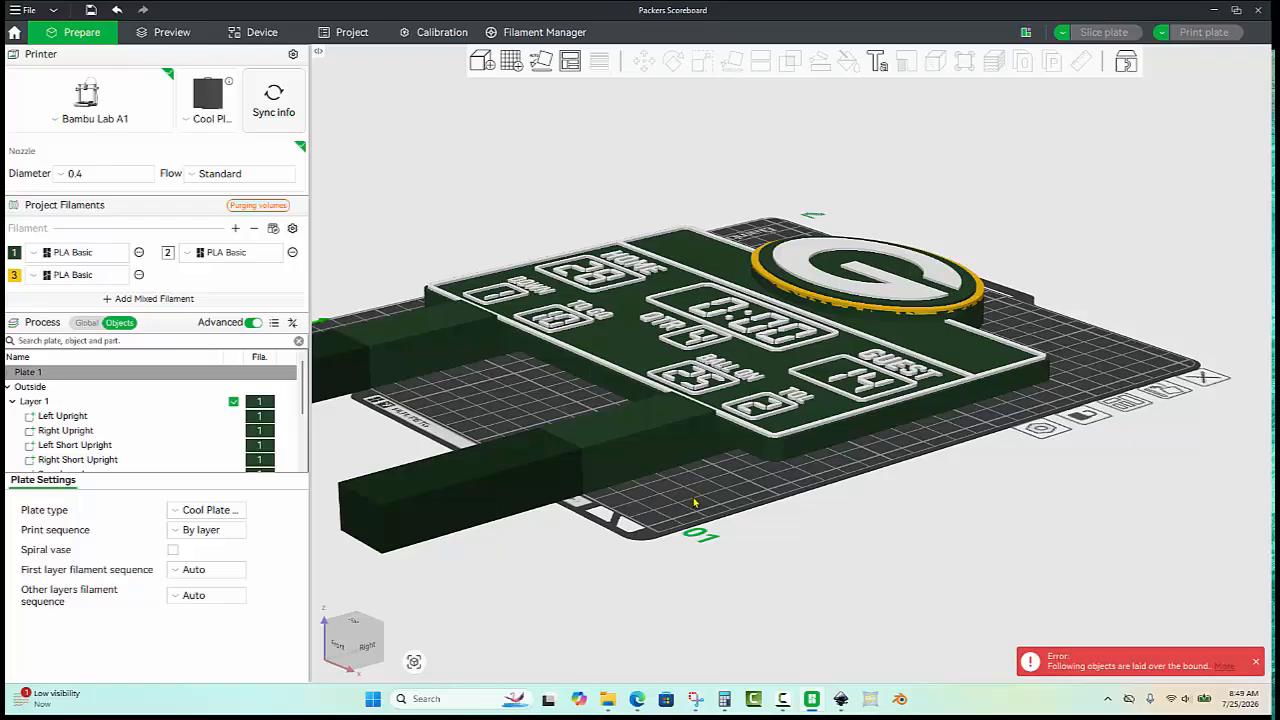
{"action": "left_click_drag", "start_coordinate": [695, 502], "coordinate": [680, 477]}
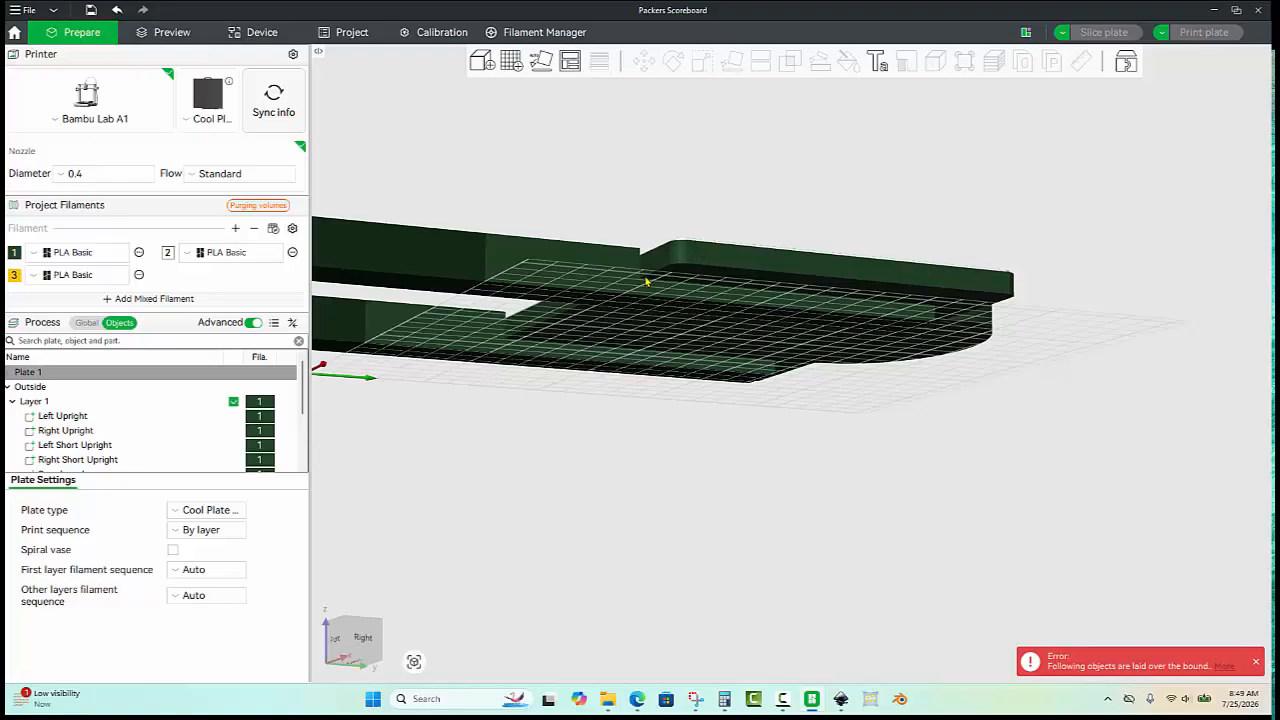
{"action": "left_click_drag", "start_coordinate": [897, 290], "coordinate": [802, 264]}
{"action": "key", "text": "0"}
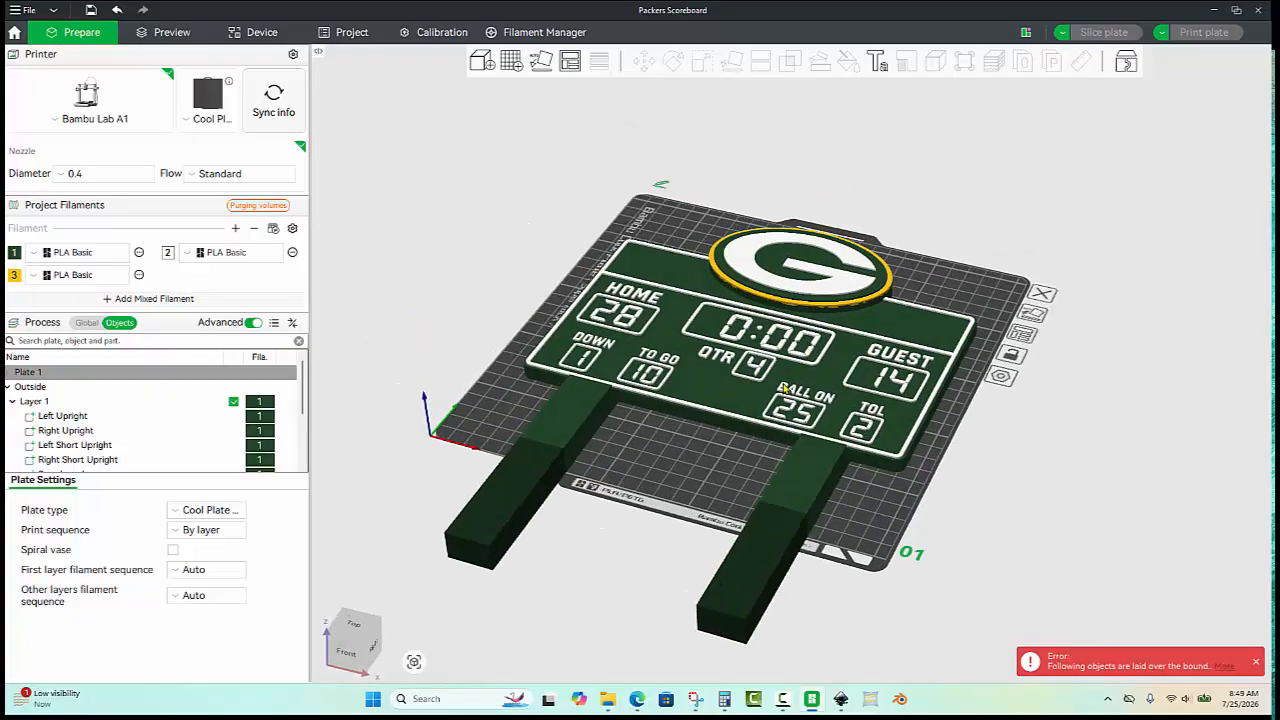
{"action": "left_click_drag", "start_coordinate": [676, 466], "coordinate": [705, 369]}
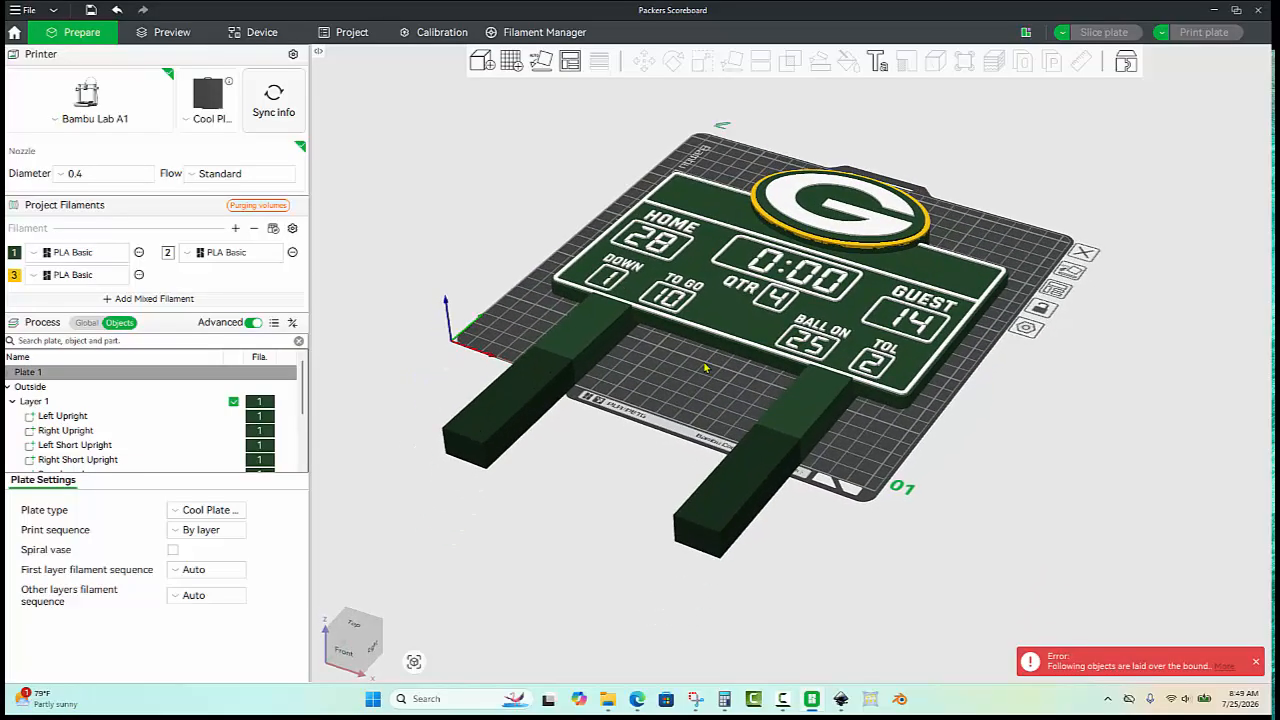
Step: Start a Mesh Boolean subtraction on the scoreboard object and swap the groups so Left Upright is the subtracted part
{"action": "left_click", "coordinate": [812, 394]}
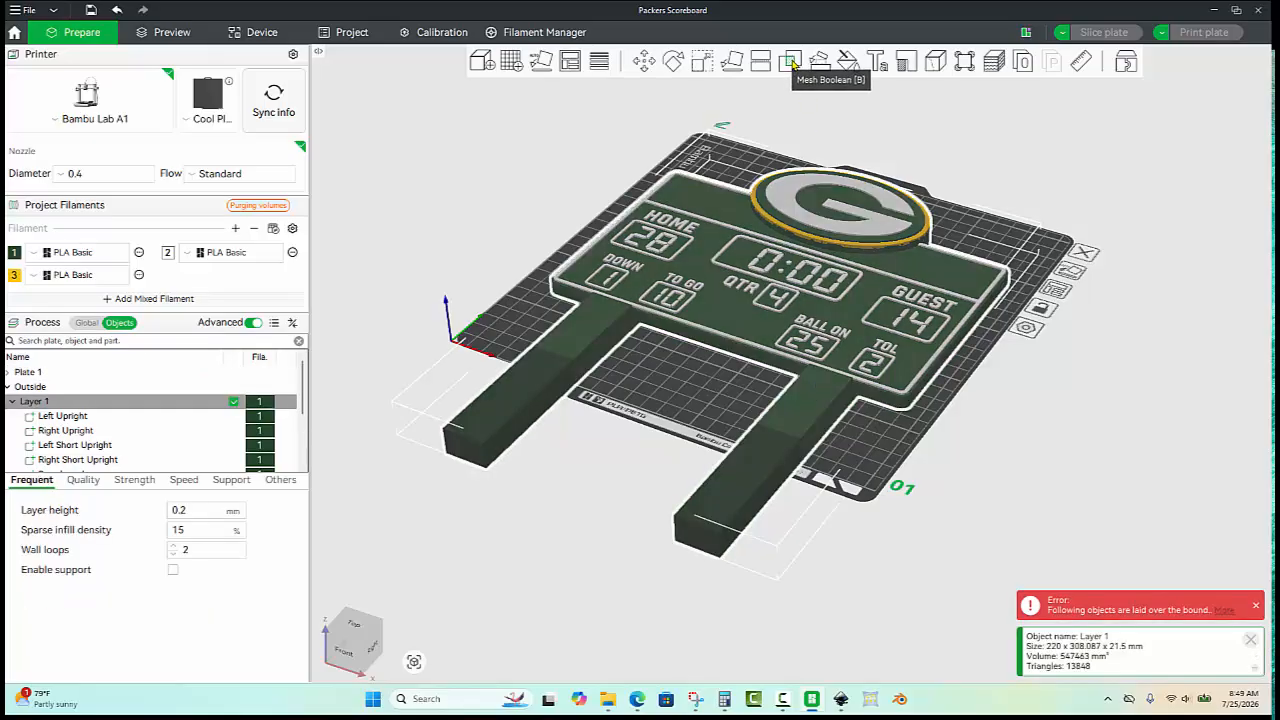
{"action": "left_click", "coordinate": [791, 62]}
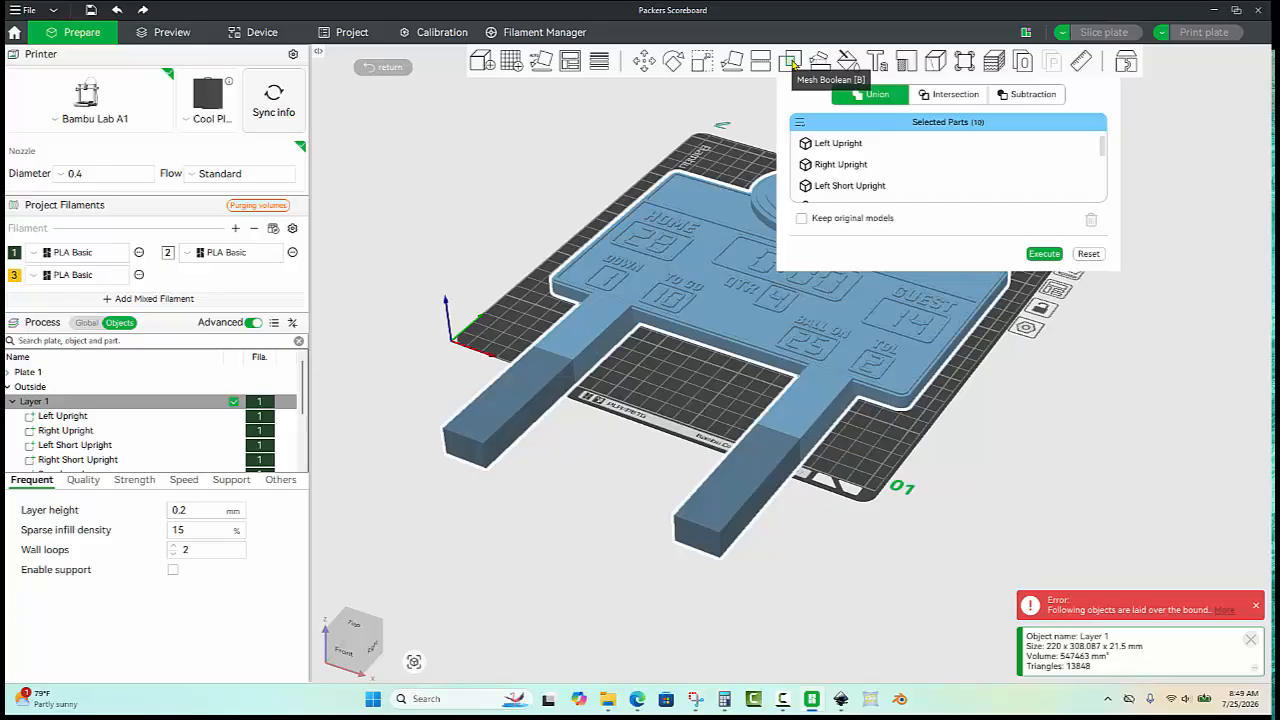
{"action": "left_click", "coordinate": [1031, 97]}
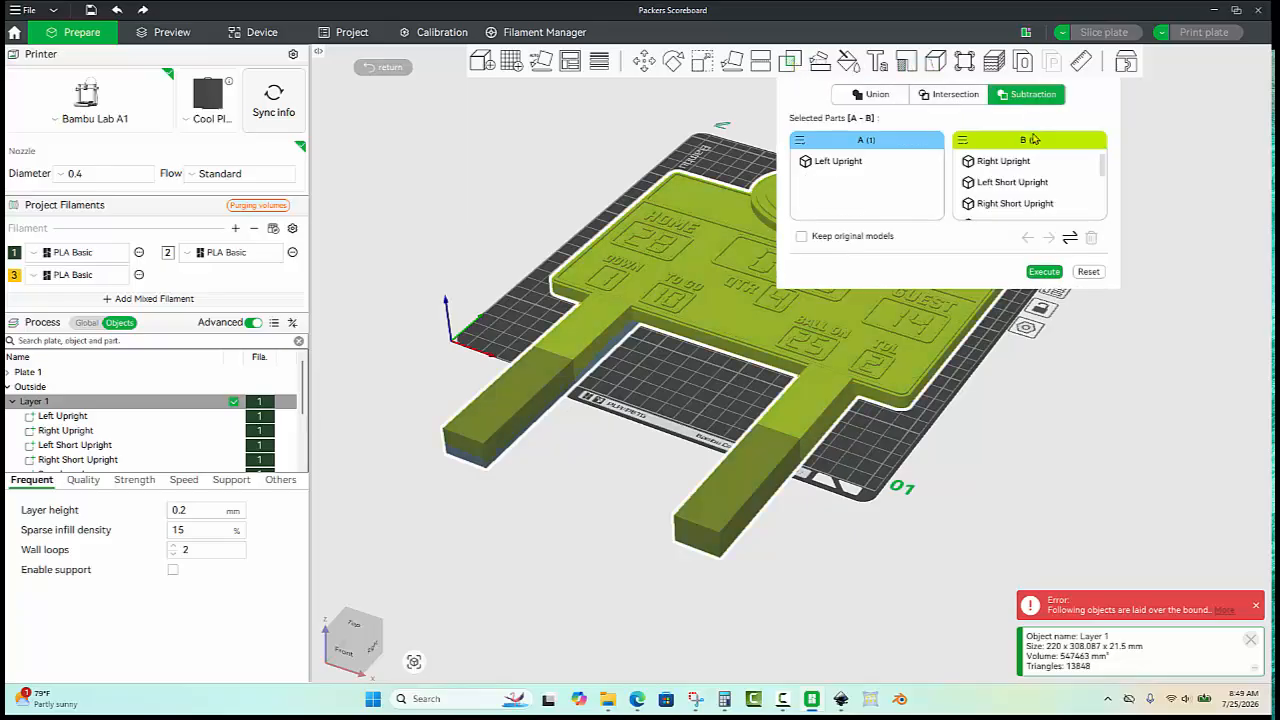
{"action": "left_click", "coordinate": [1069, 238]}
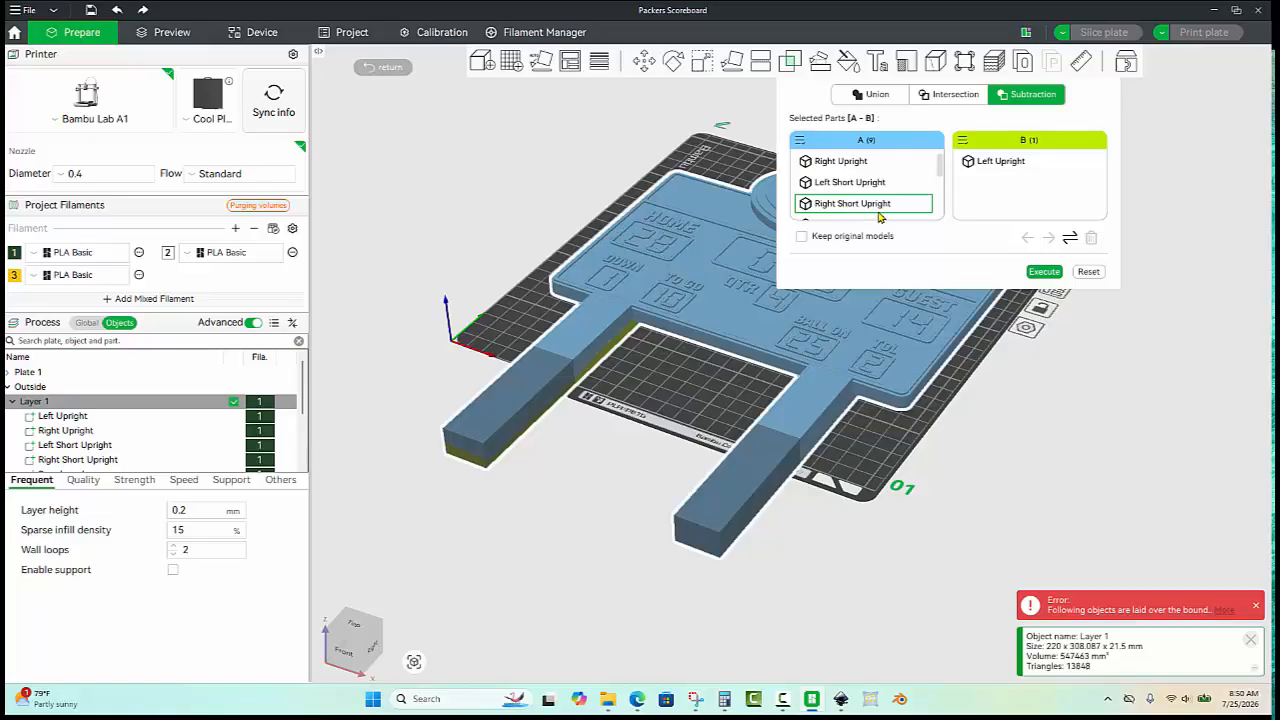
Step: Add Right Upright to the subtracted parts and execute the subtraction with Keep original models enabled
{"action": "scroll", "coordinate": [872, 200], "scroll_direction": "down", "scroll_amount": 1}
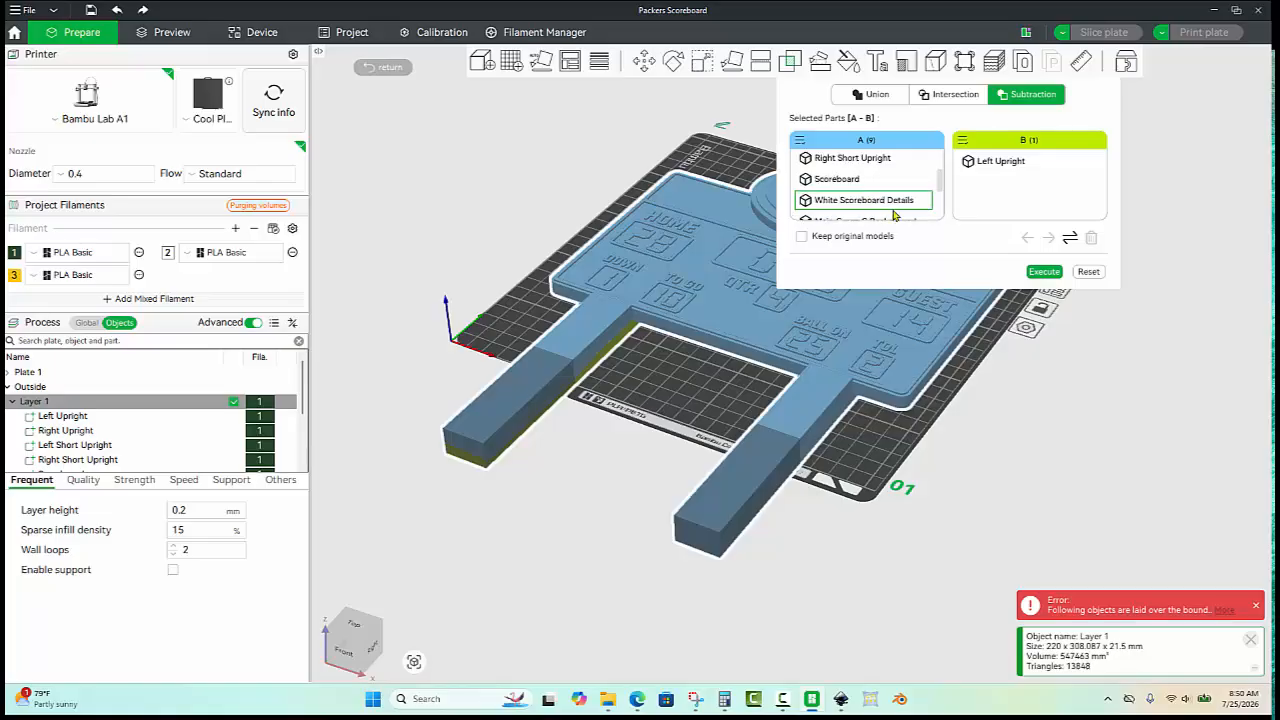
{"action": "scroll", "coordinate": [890, 210], "scroll_direction": "down", "scroll_amount": 1}
{"action": "scroll", "coordinate": [886, 208], "scroll_direction": "up", "scroll_amount": 2}
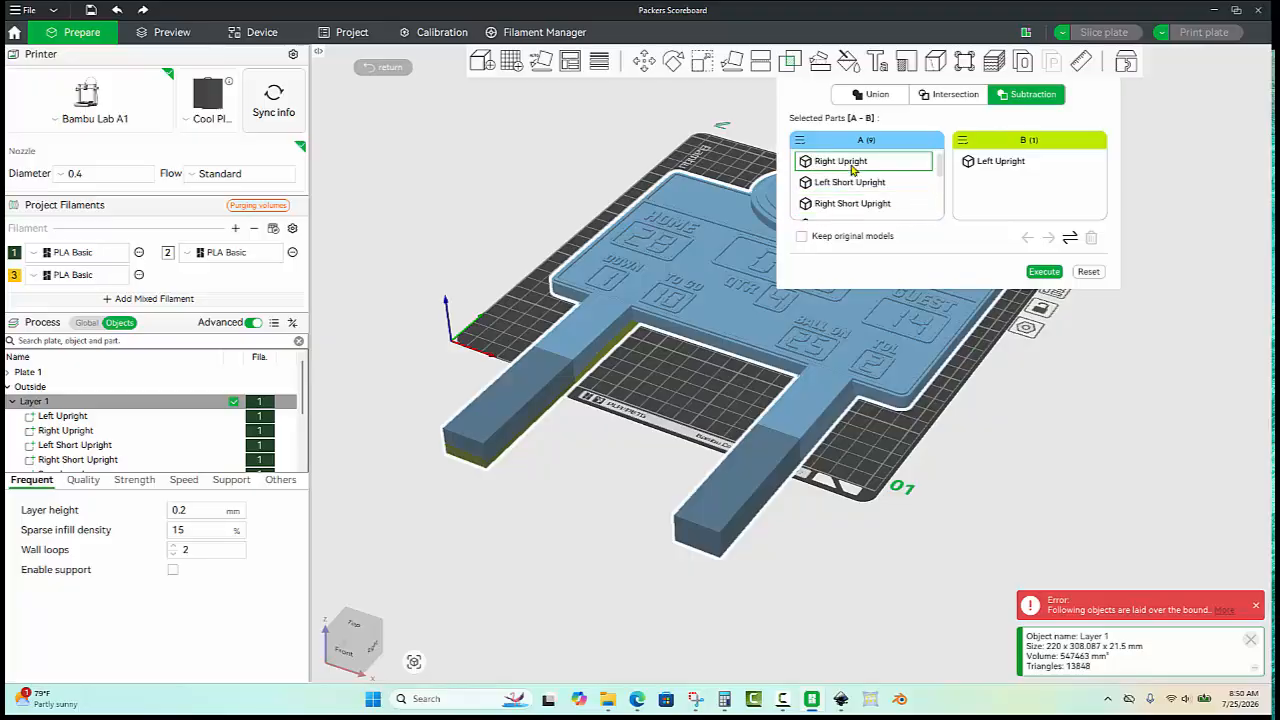
{"action": "left_click", "coordinate": [852, 168]}
{"action": "left_click", "coordinate": [1048, 237]}
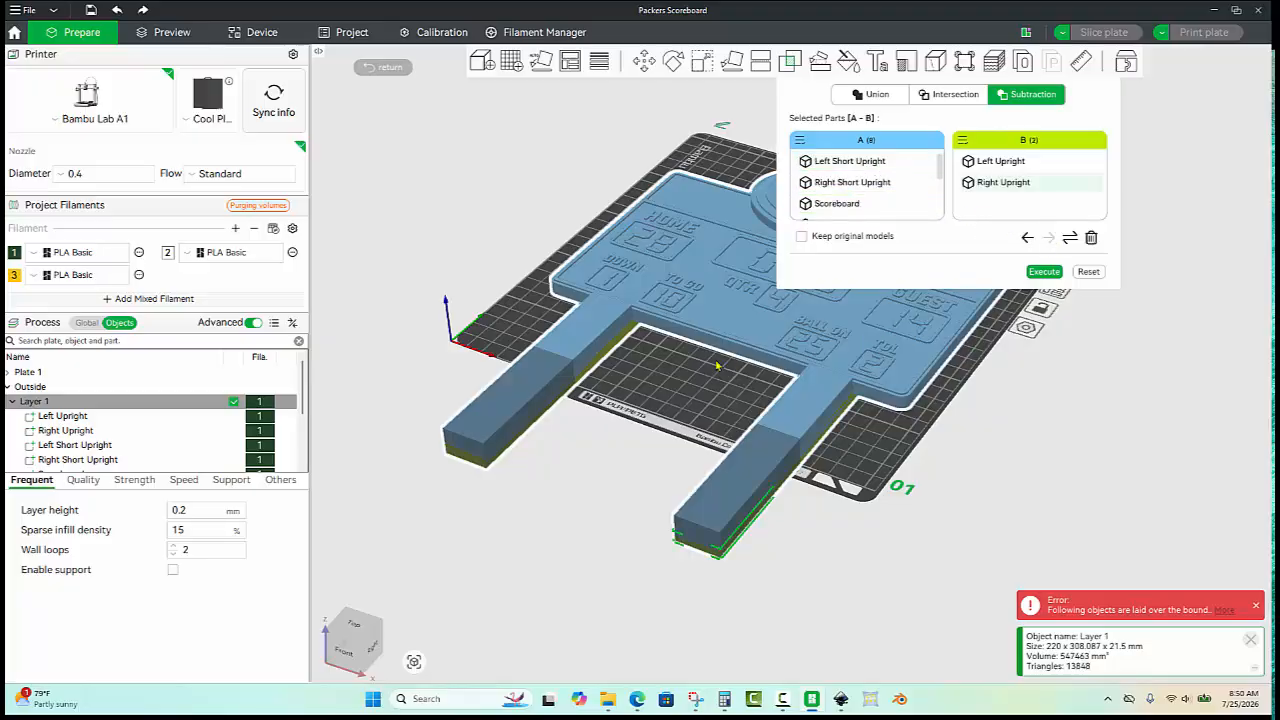
{"action": "left_click_drag", "start_coordinate": [676, 391], "coordinate": [657, 371]}
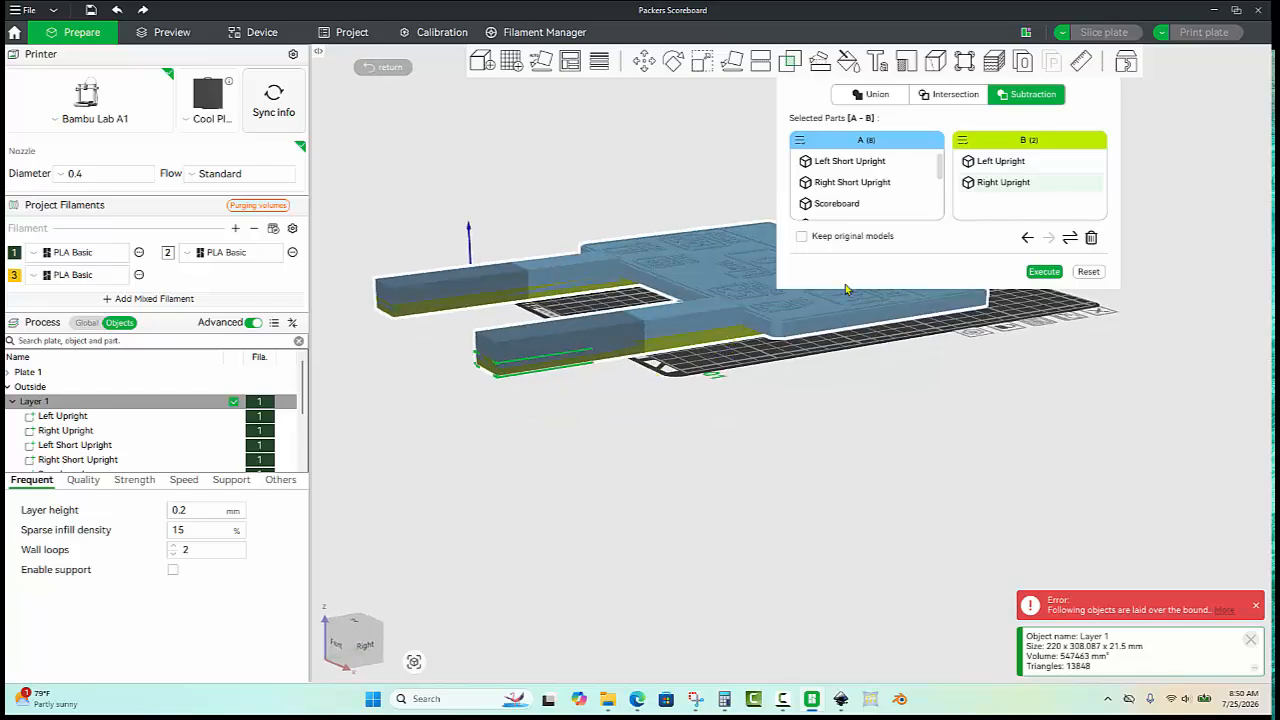
{"action": "left_click", "coordinate": [801, 236]}
{"action": "left_click", "coordinate": [1045, 272]}
{"action": "left_click_drag", "start_coordinate": [832, 419], "coordinate": [811, 398]}
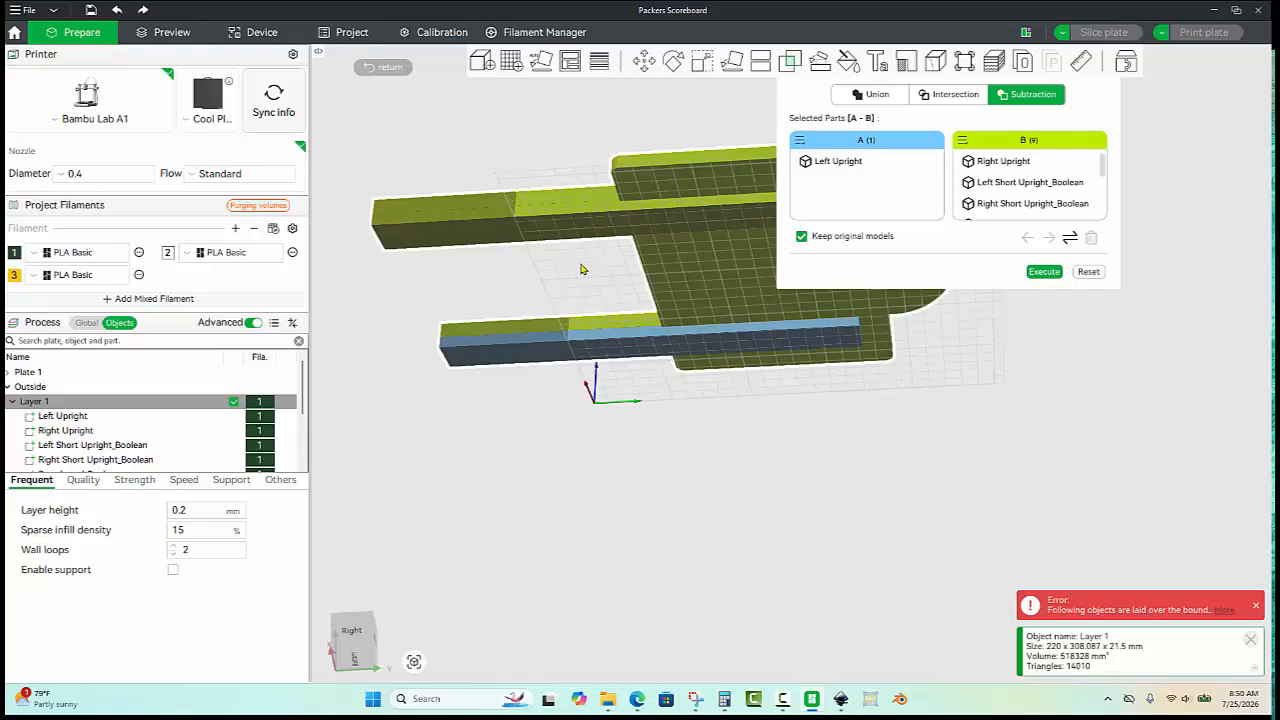
{"action": "left_click", "coordinate": [581, 268]}
Step: Move the Right Upright clear of the scoreboard and inspect the slot left in the board's underside
{"action": "left_click_drag", "start_coordinate": [576, 284], "coordinate": [577, 270]}
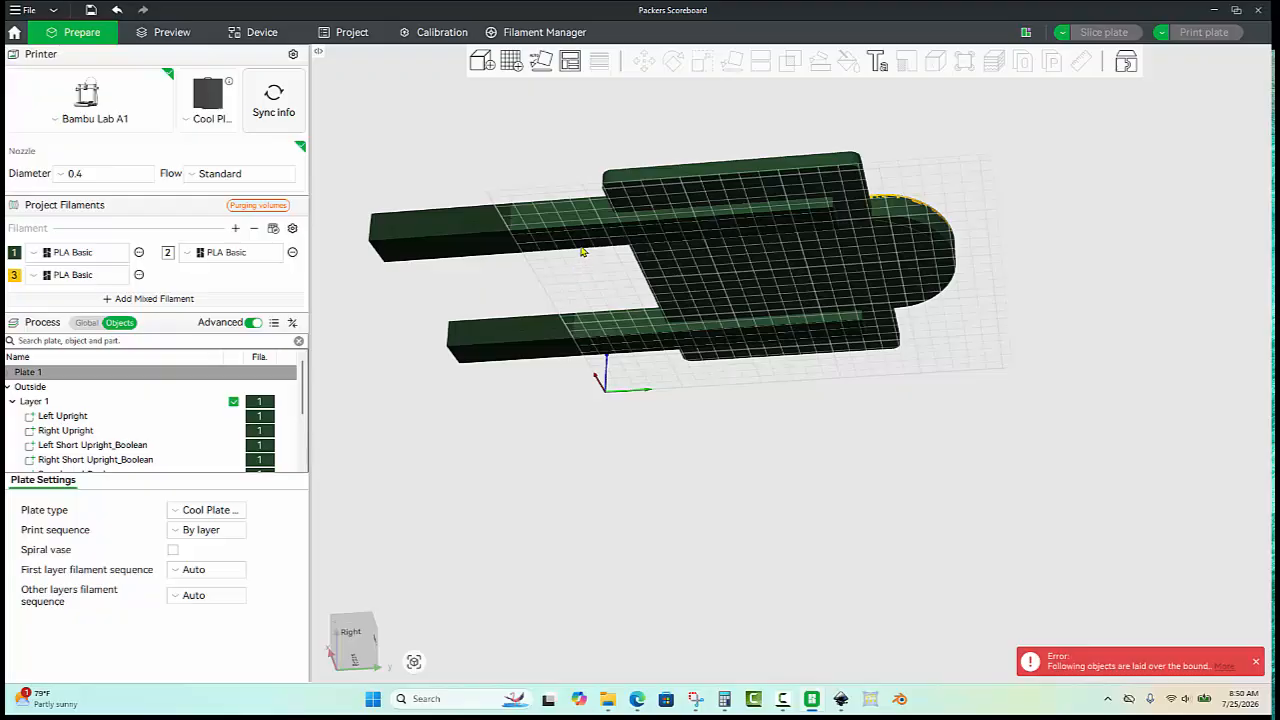
{"action": "left_click", "coordinate": [581, 243]}
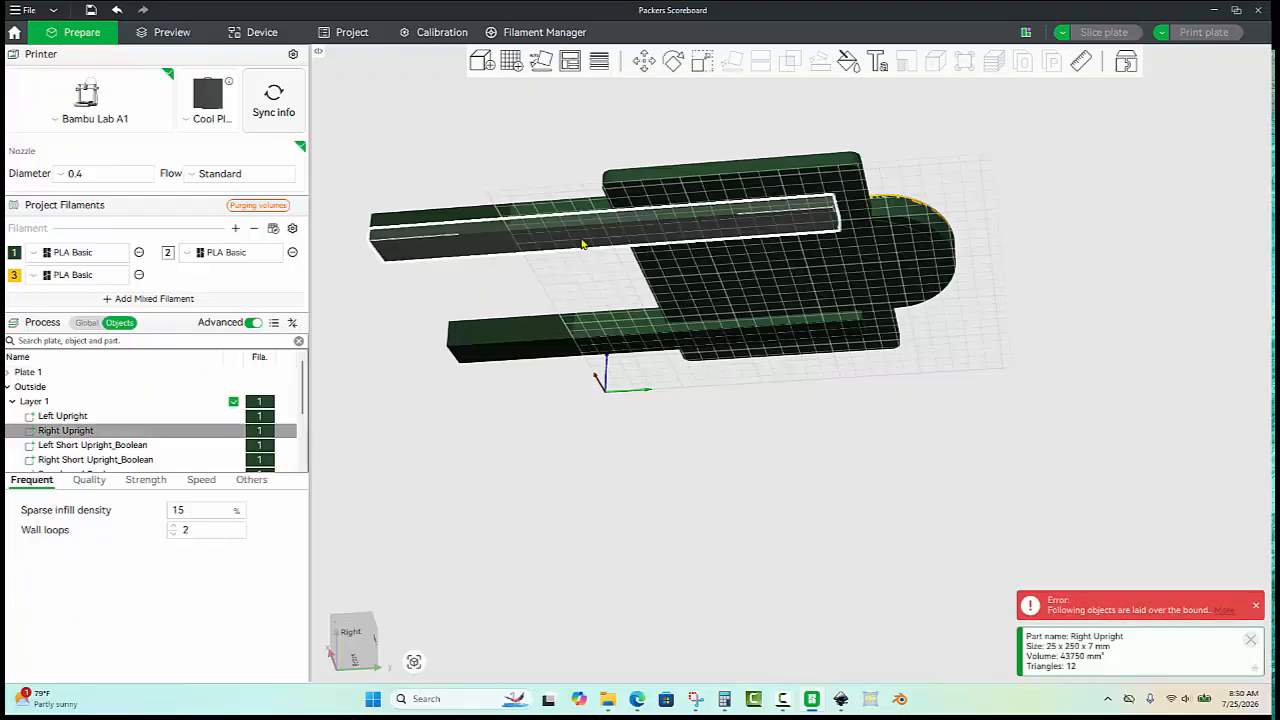
{"action": "left_click_drag", "start_coordinate": [583, 243], "coordinate": [546, 157]}
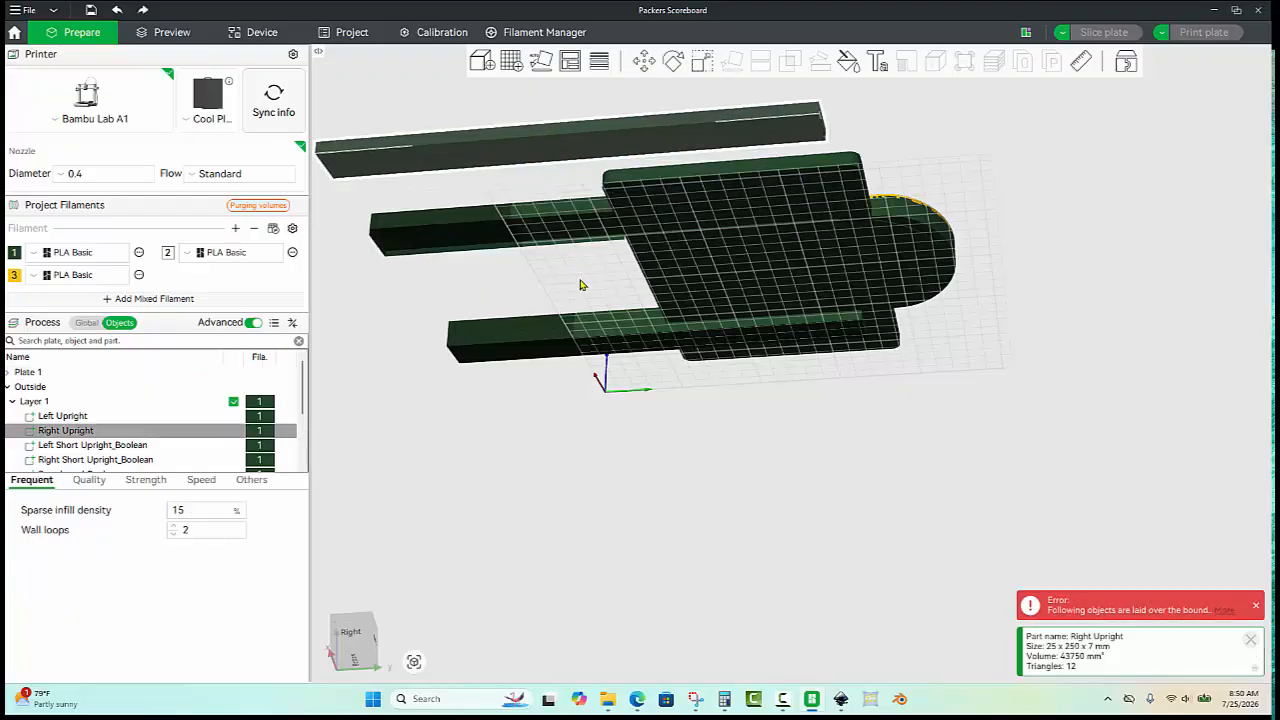
{"action": "left_click_drag", "start_coordinate": [583, 283], "coordinate": [648, 263]}
{"action": "scroll", "coordinate": [648, 263], "scroll_direction": "up", "scroll_amount": 4}
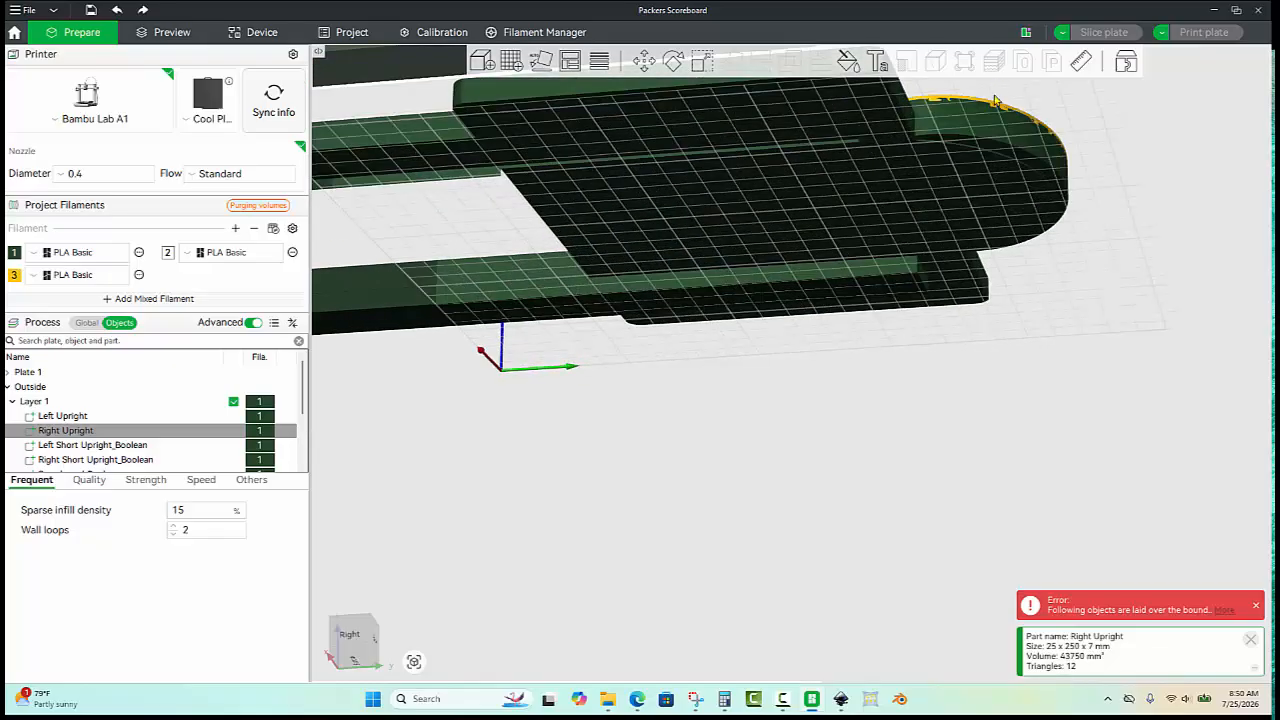
{"action": "scroll", "coordinate": [987, 298], "scroll_direction": "up", "scroll_amount": 2}
{"action": "scroll", "coordinate": [987, 298], "scroll_direction": "up", "scroll_amount": 3}
{"action": "scroll", "coordinate": [1064, 170], "scroll_direction": "up", "scroll_amount": 3}
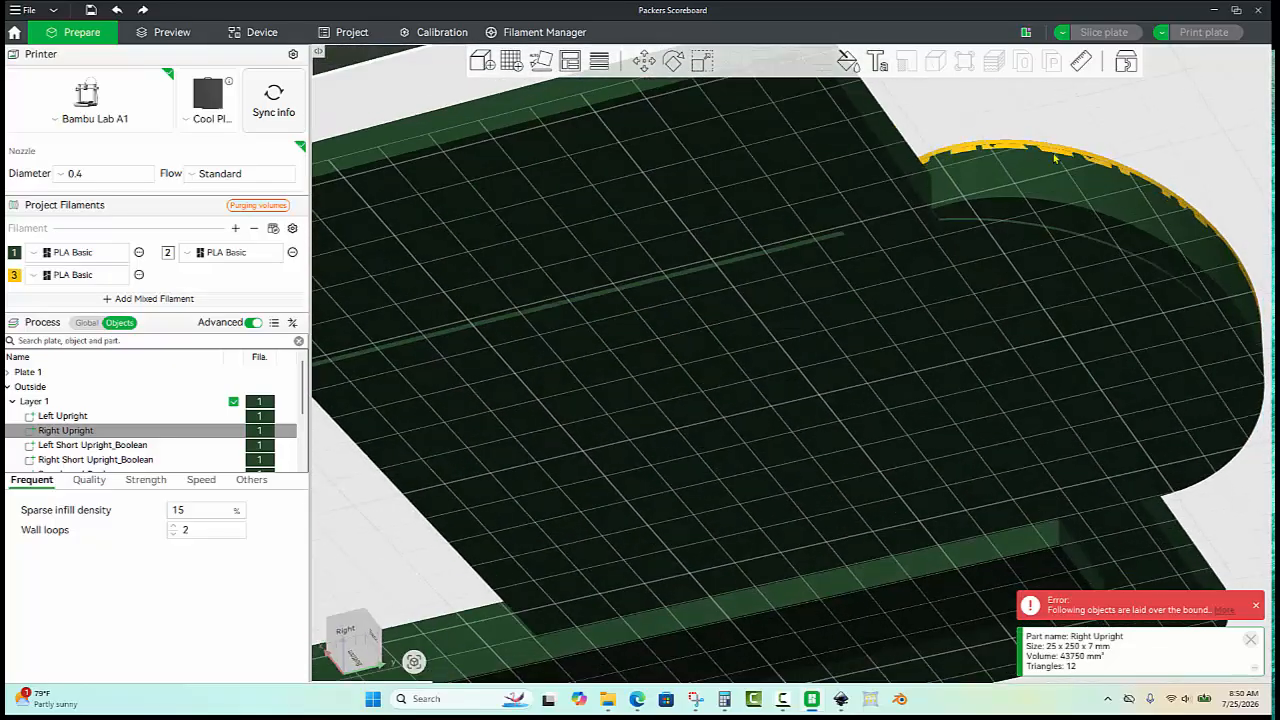
{"action": "scroll", "coordinate": [1055, 148], "scroll_direction": "down", "scroll_amount": 5}
{"action": "mouse_move", "coordinate": [1037, 143]}
{"action": "left_mouse_down"}
{"action": "mouse_move", "coordinate": [1046, 174]}
{"action": "mouse_move", "coordinate": [1051, 163]}
{"action": "left_mouse_up"}
{"action": "scroll", "coordinate": [857, 151], "scroll_direction": "up", "scroll_amount": 6}
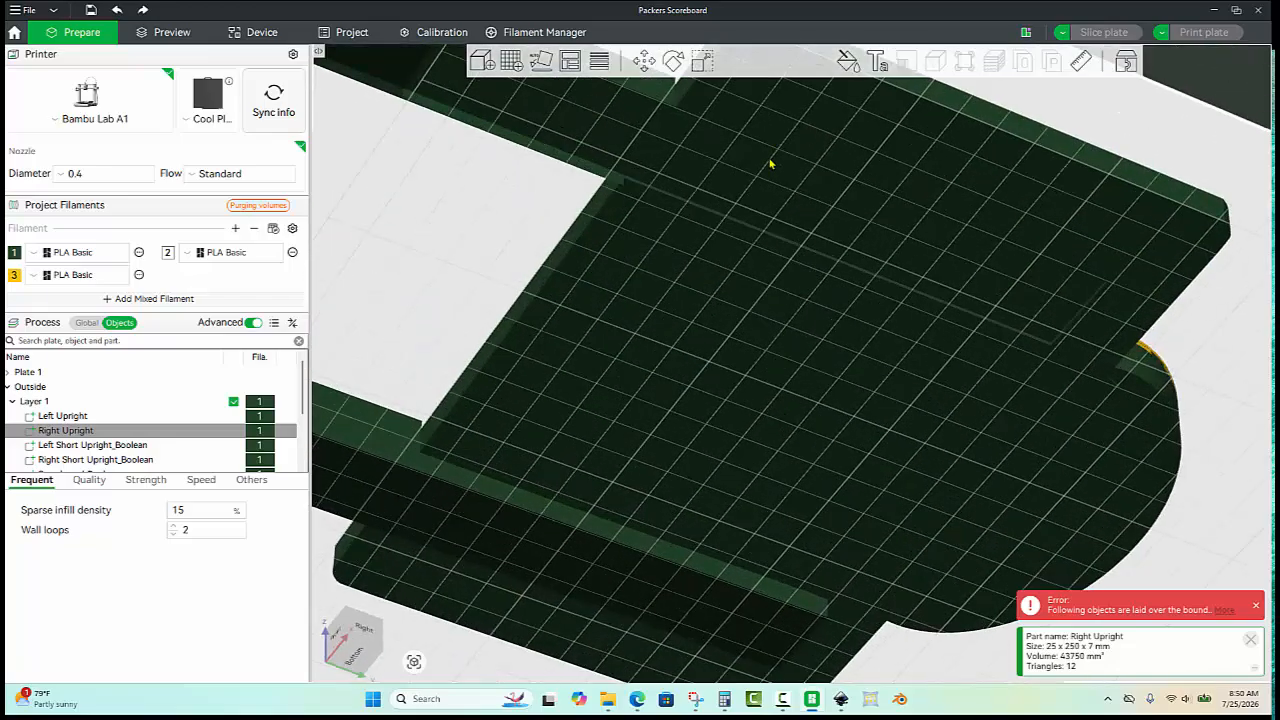
{"action": "scroll", "coordinate": [646, 186], "scroll_direction": "down", "scroll_amount": 5}
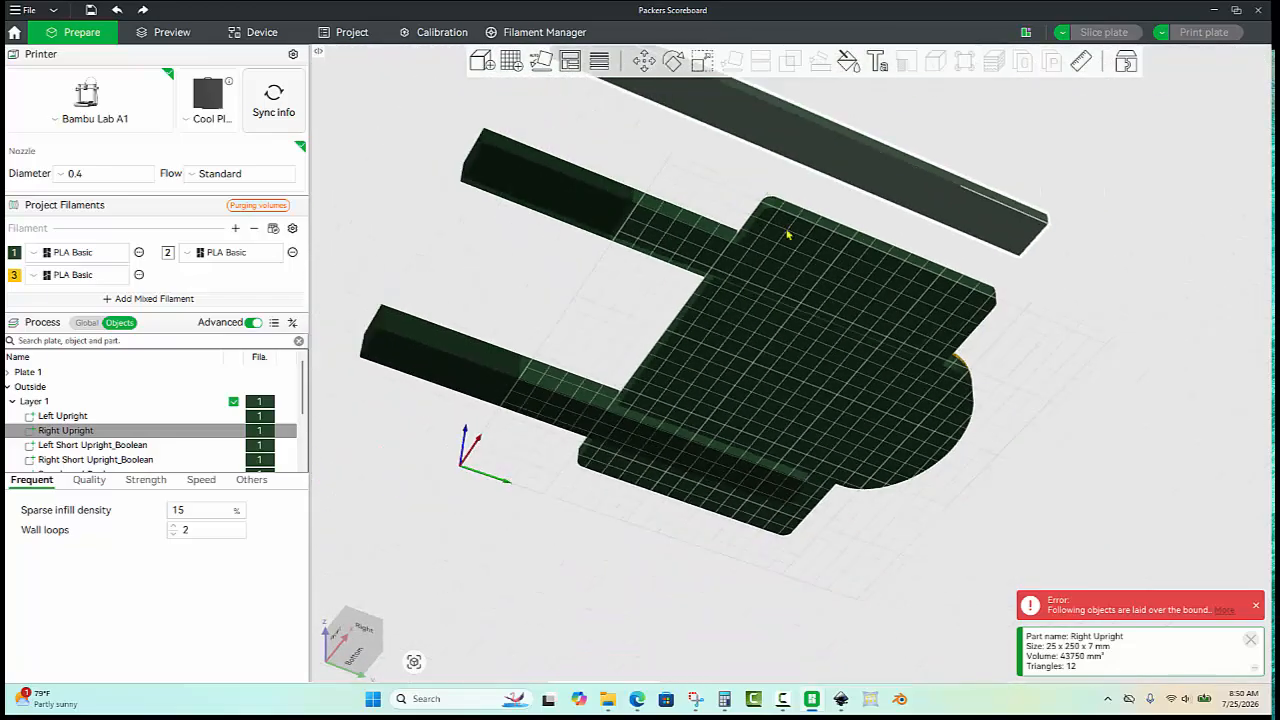
Step: Assign filament 2 to the Right Upright and Scoreboard_Boolean parts and inspect the underside
{"action": "left_click", "coordinate": [788, 234], "text": "ctrl"}
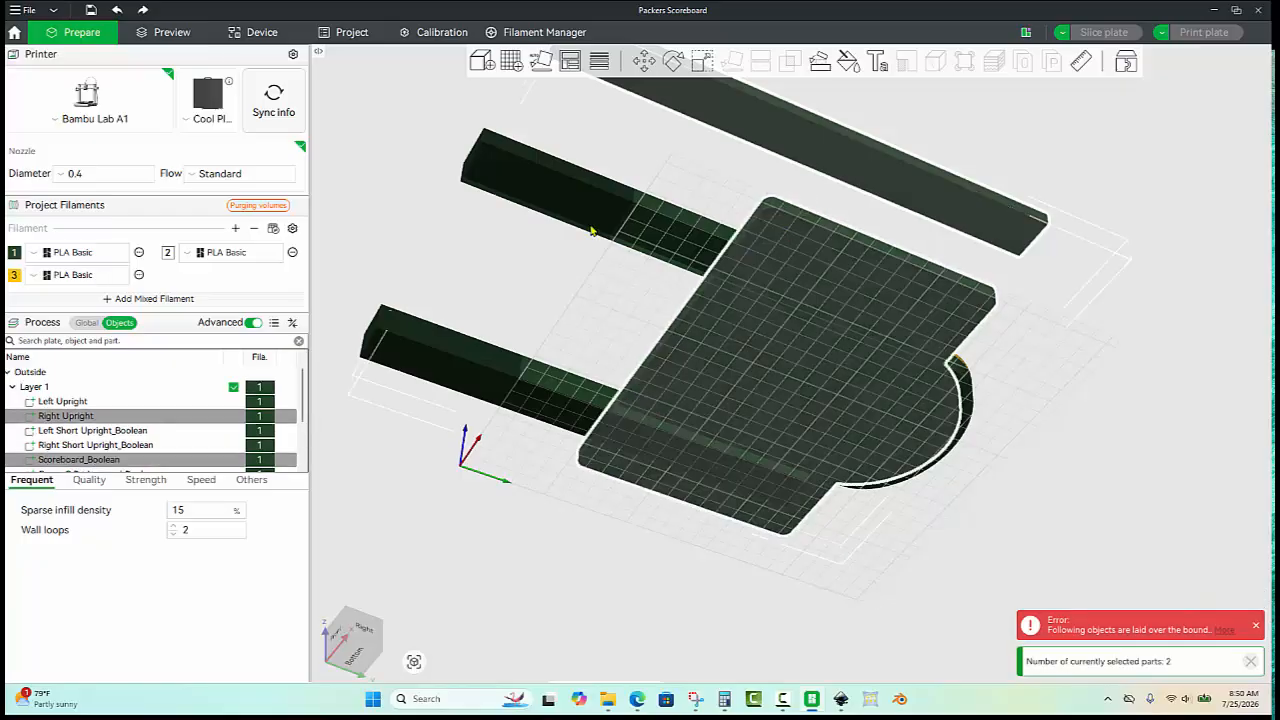
{"action": "key", "text": "2"}
{"action": "left_click", "coordinate": [597, 315]}
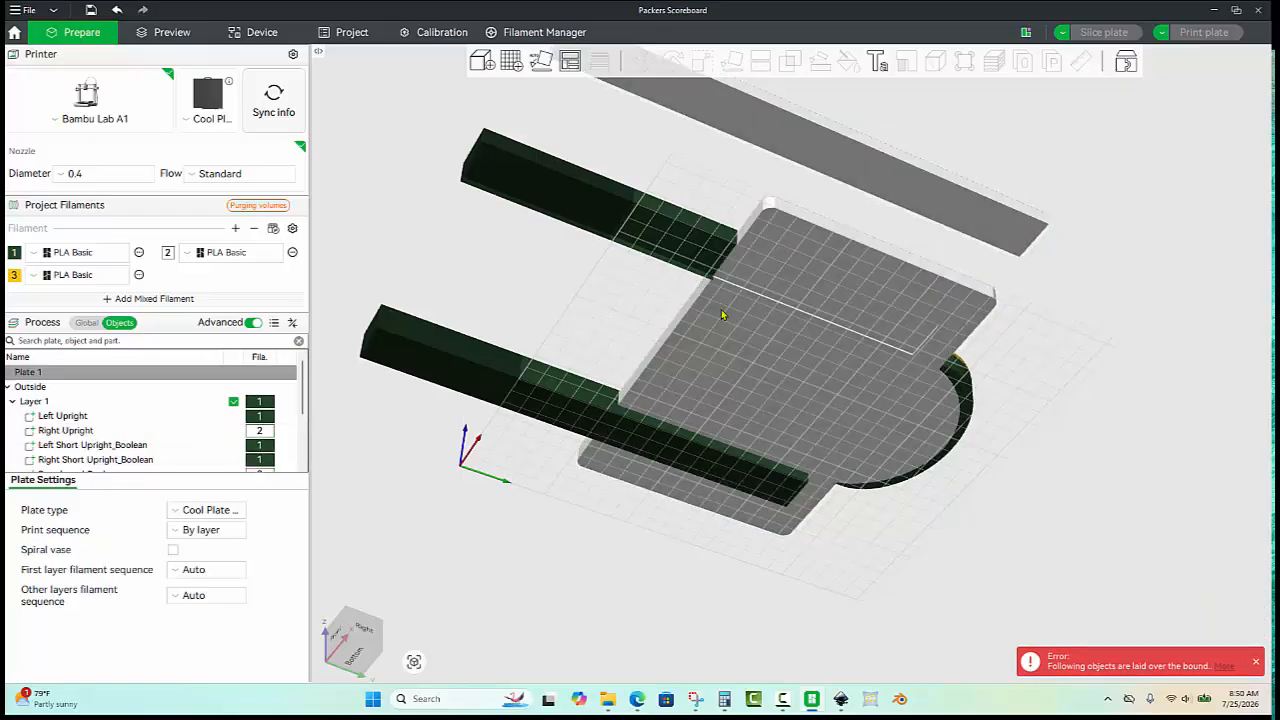
{"action": "scroll", "coordinate": [893, 296], "scroll_direction": "up", "scroll_amount": 2}
{"action": "scroll", "coordinate": [893, 296], "scroll_direction": "up", "scroll_amount": 1}
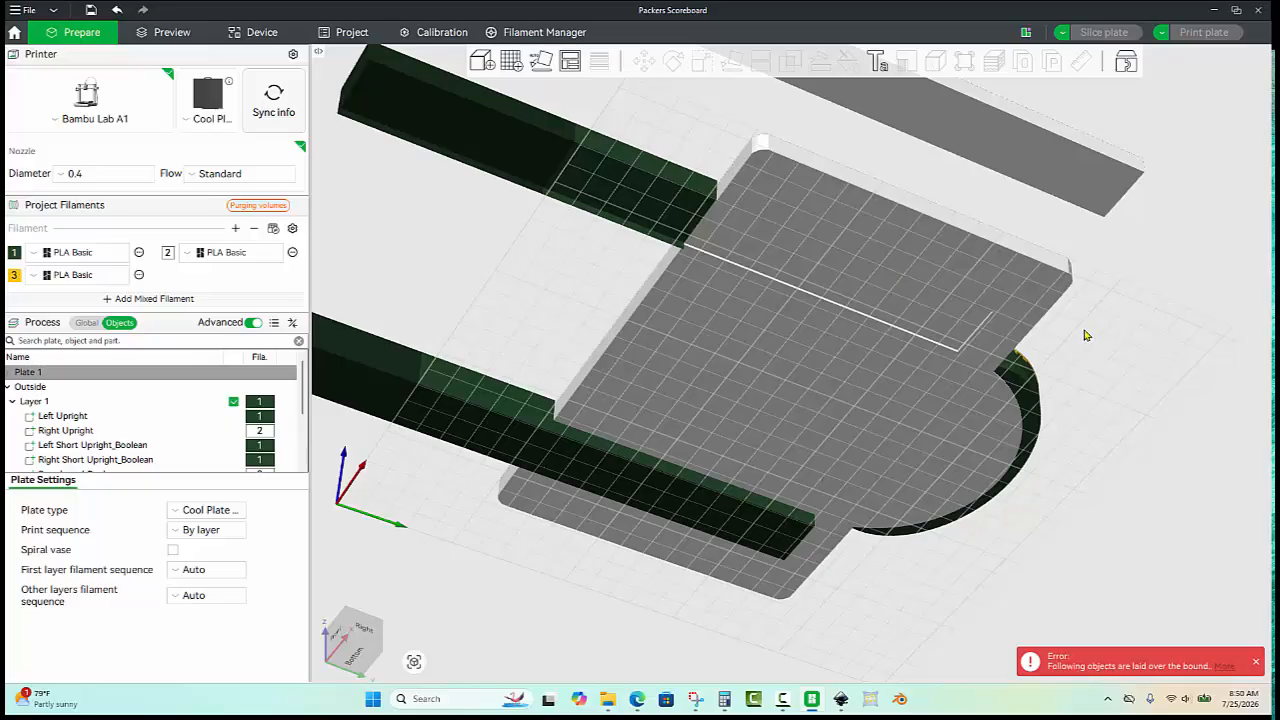
{"action": "mouse_move", "coordinate": [1087, 335]}
{"action": "left_mouse_down"}
{"action": "mouse_move", "coordinate": [1077, 316]}
{"action": "mouse_move", "coordinate": [1006, 337]}
{"action": "mouse_move", "coordinate": [991, 360]}
{"action": "mouse_move", "coordinate": [1049, 337]}
{"action": "mouse_move", "coordinate": [1080, 358]}
{"action": "left_mouse_up"}
{"action": "scroll", "coordinate": [1015, 296], "scroll_direction": "down", "scroll_amount": 3}
{"action": "left_click_drag", "start_coordinate": [690, 541], "coordinate": [862, 424]}
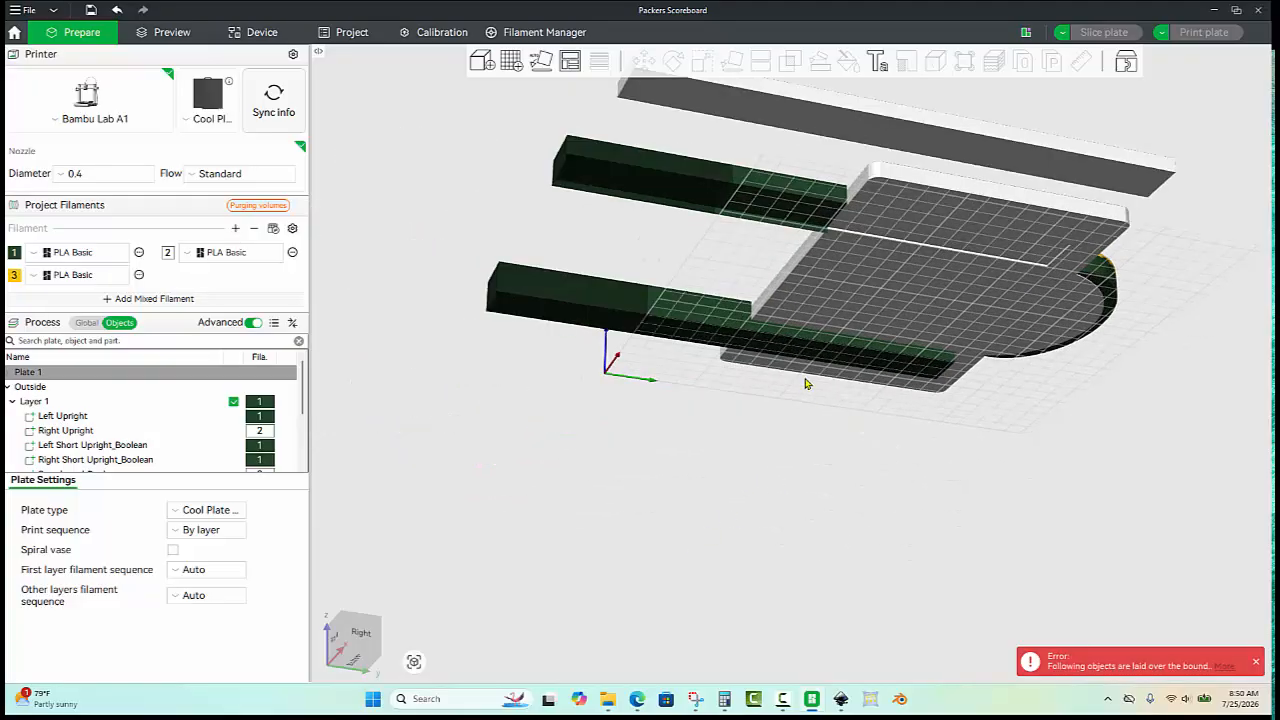
{"action": "scroll", "coordinate": [805, 376], "scroll_direction": "up", "scroll_amount": 2}
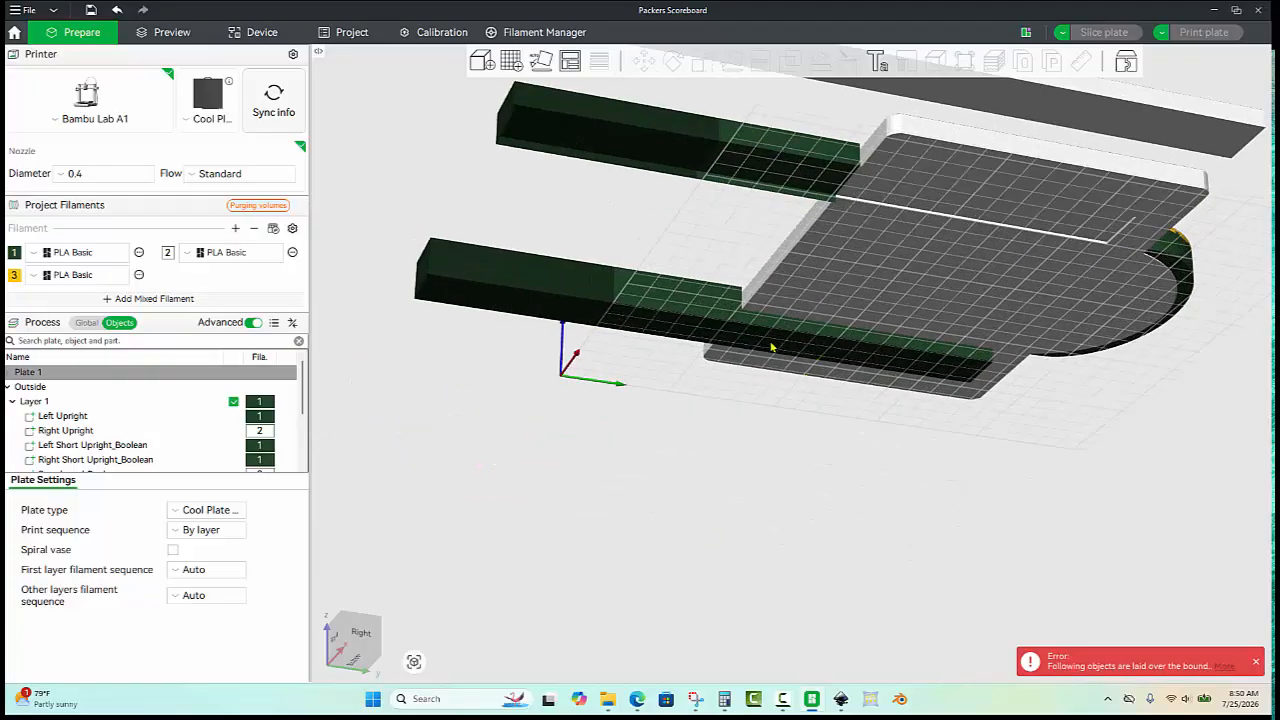
Step: Move the Left Upright clear of the board, and undo both upright moves and the filament change
{"action": "left_click_drag", "start_coordinate": [724, 339], "coordinate": [625, 440]}
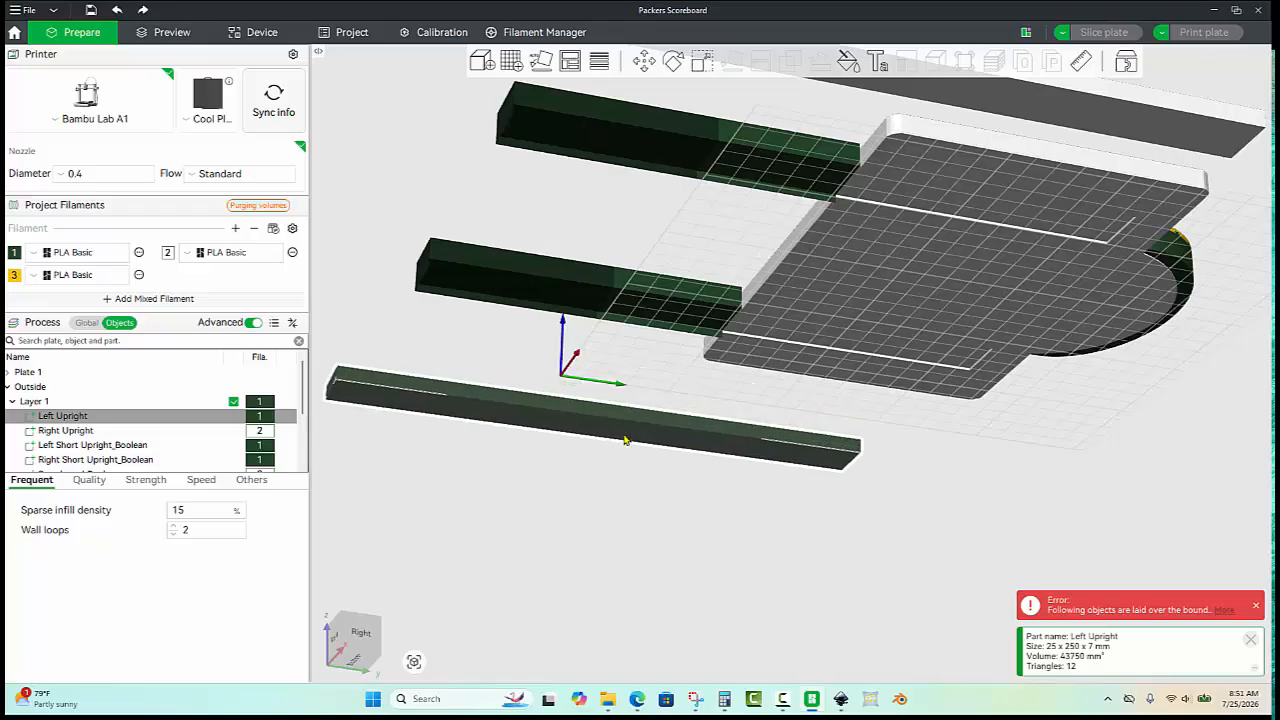
{"action": "key", "text": "ctrl+z"}
{"action": "left_click", "coordinate": [1001, 226]}
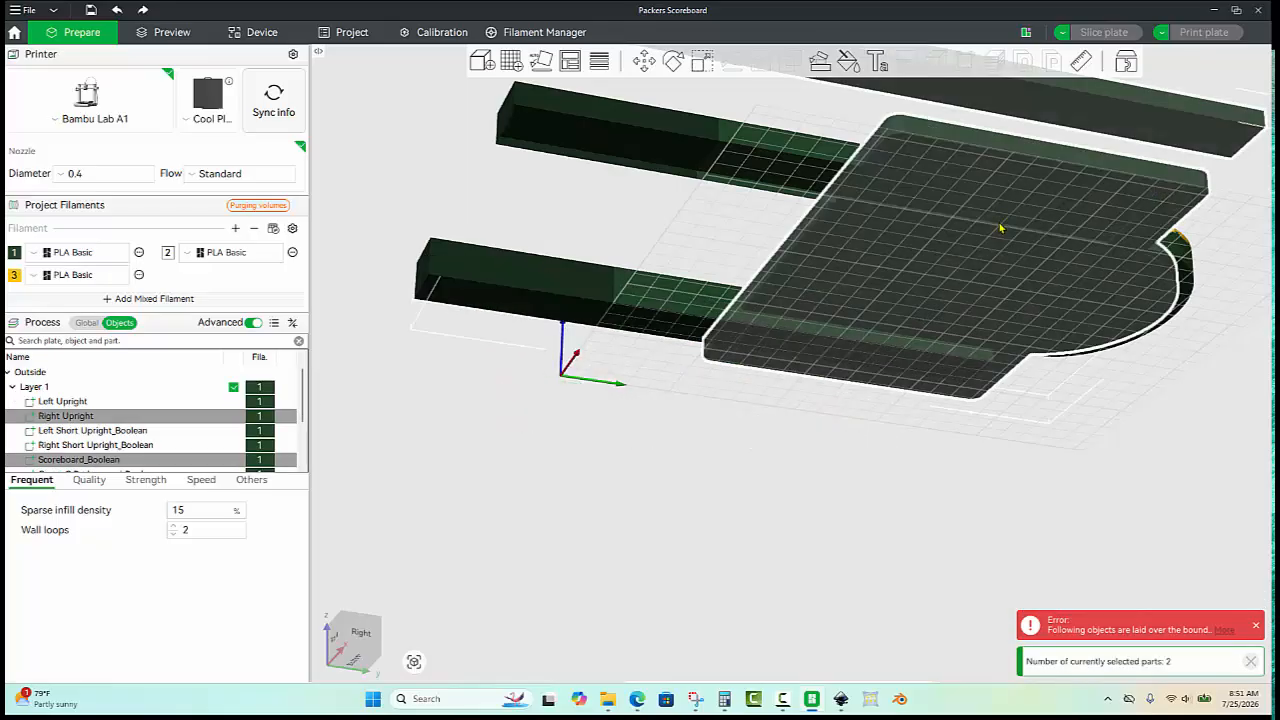
{"action": "key", "text": "ctrl+z"}
{"action": "left_click", "coordinate": [633, 233]}
{"action": "scroll", "coordinate": [633, 233], "scroll_direction": "down", "scroll_amount": 4}
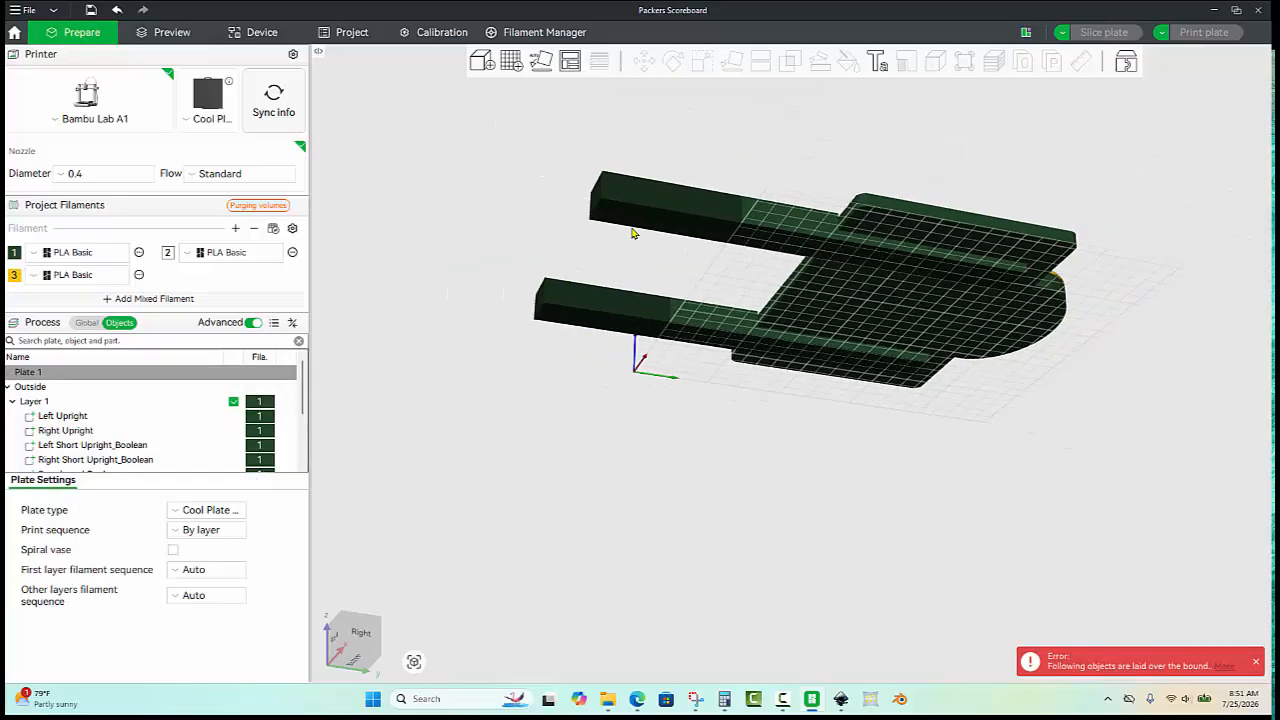
Step: Add three more build plates to the project and select the scoreboard object on plate 1
{"action": "left_click_drag", "start_coordinate": [633, 233], "coordinate": [691, 301]}
{"action": "scroll", "coordinate": [702, 294], "scroll_direction": "down", "scroll_amount": 4}
{"action": "left_click_drag", "start_coordinate": [911, 428], "coordinate": [768, 369]}
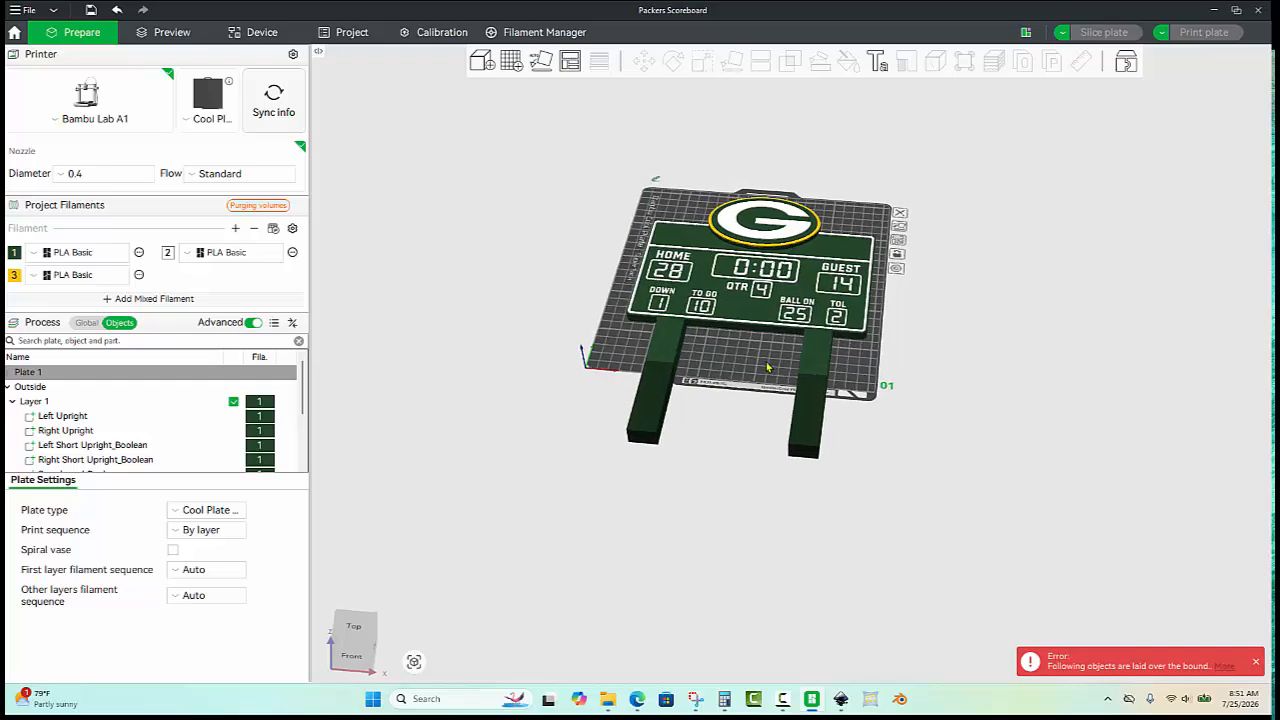
{"action": "left_click", "coordinate": [516, 64]}
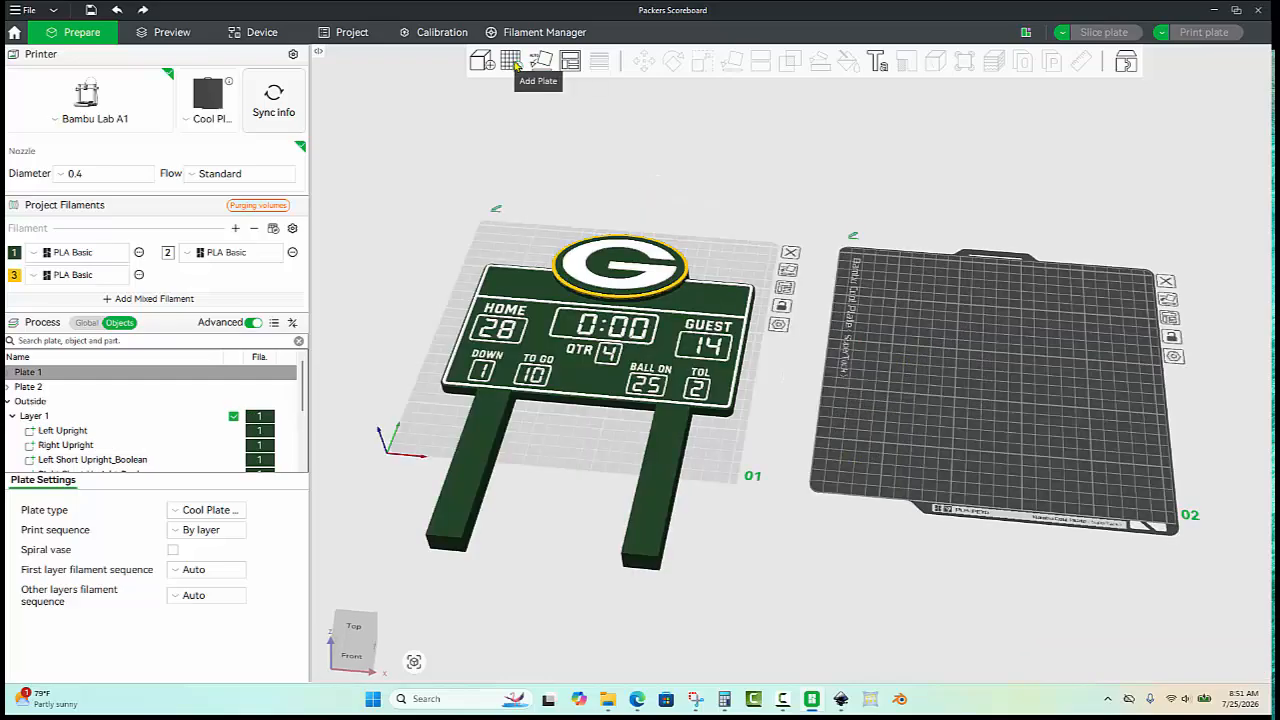
{"action": "left_click", "coordinate": [516, 64]}
{"action": "left_click", "coordinate": [516, 64]}
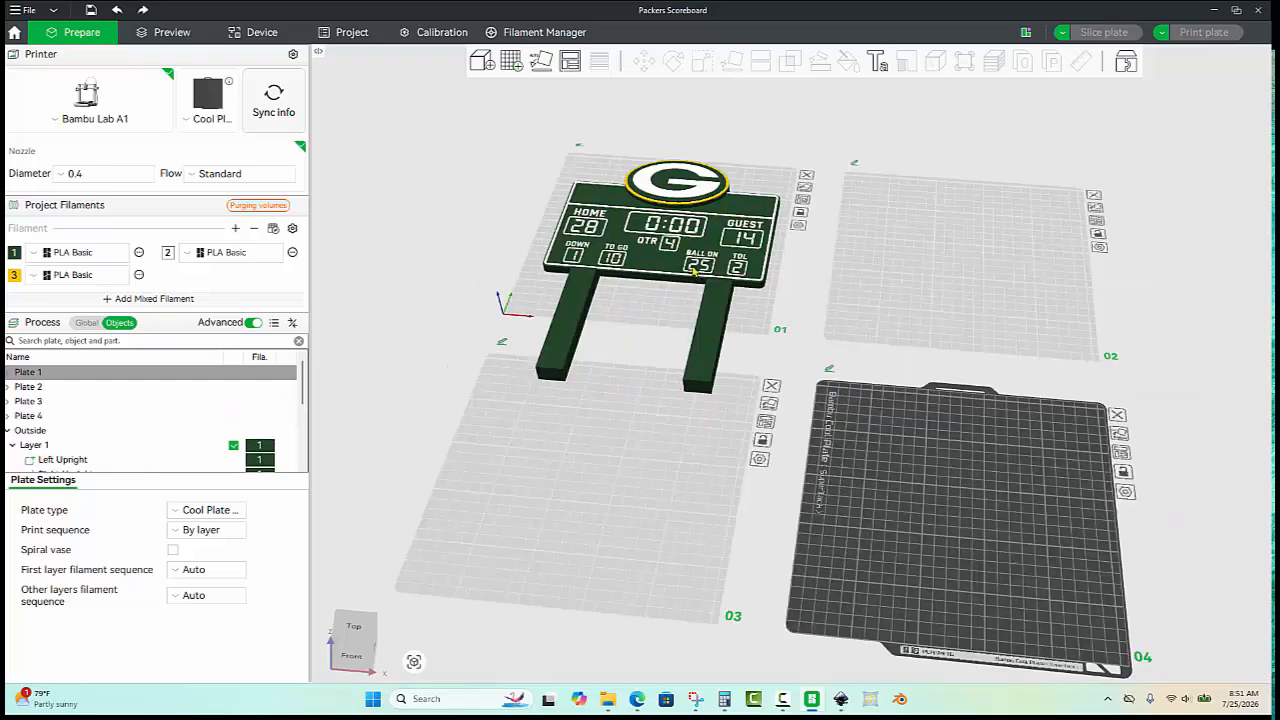
{"action": "left_click", "coordinate": [693, 268]}
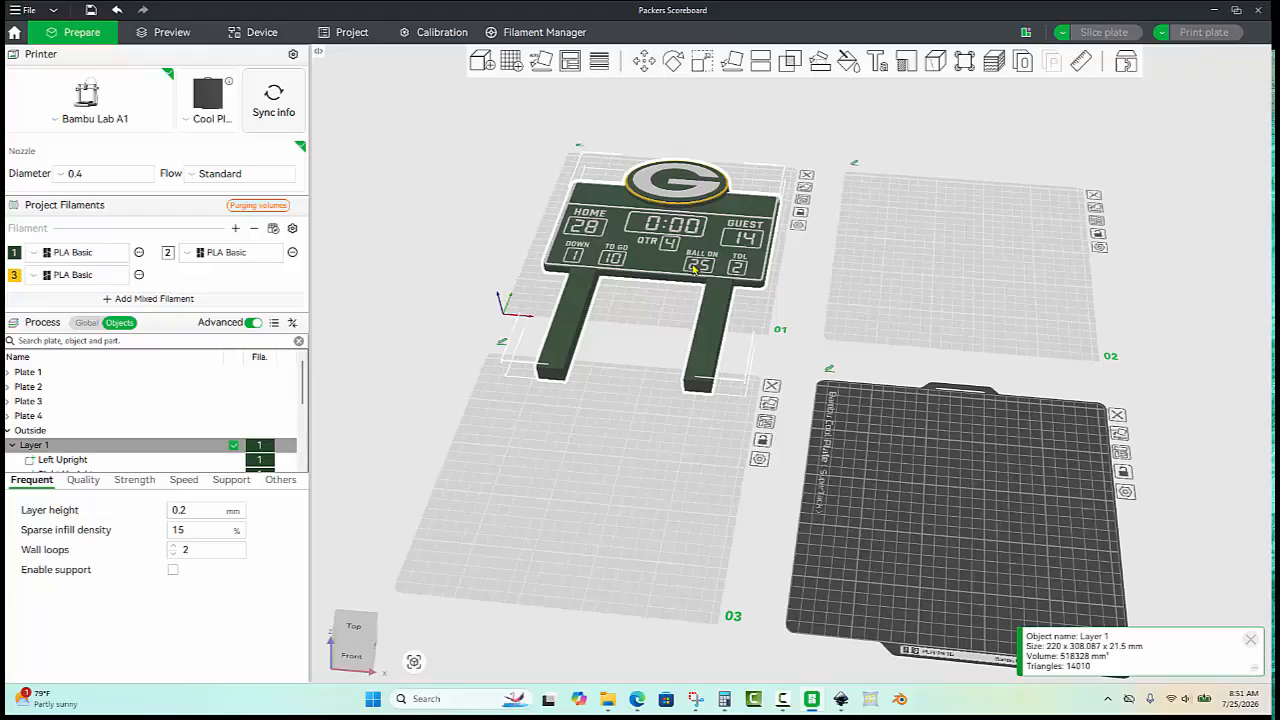
Step: Paste a copy of the complete scoreboard object for plate 2
{"action": "left_click", "coordinate": [643, 341]}
{"action": "left_click", "coordinate": [660, 277]}
{"action": "left_click", "coordinate": [897, 279]}
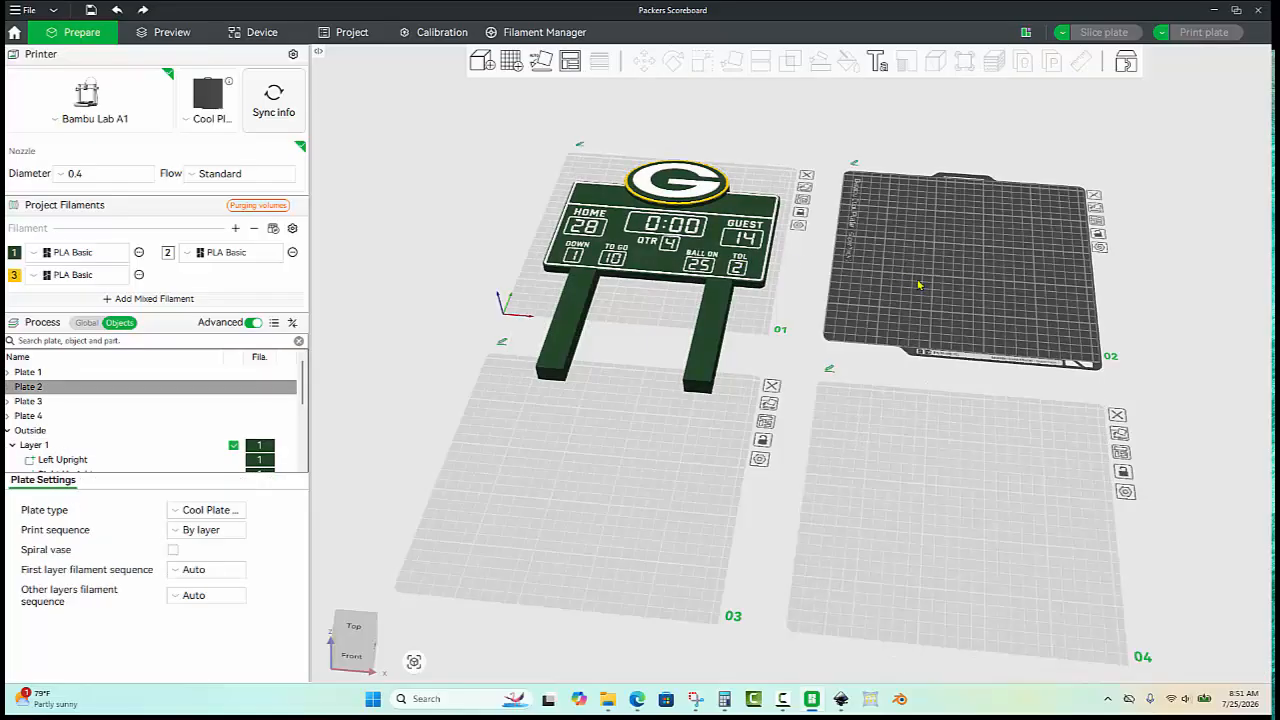
{"action": "key", "text": "ctrl+v"}
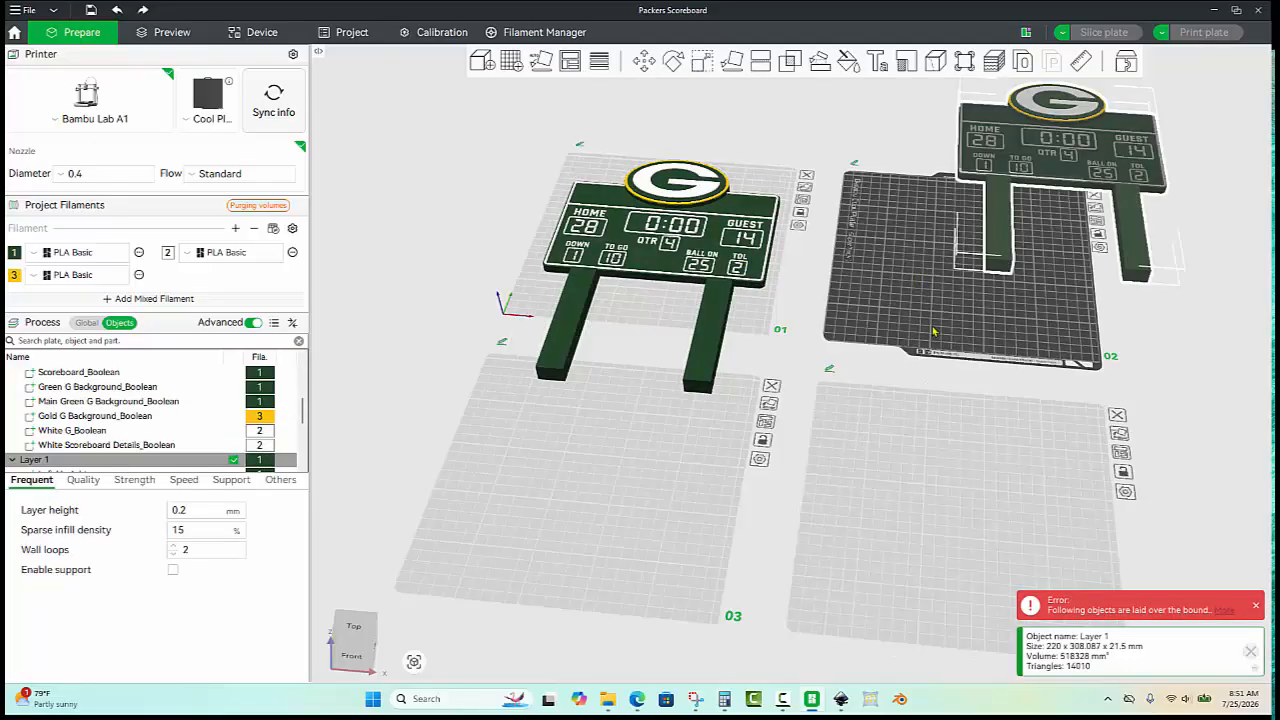
Step: Paste another copy of the scoreboard object and move it onto plate 4
{"action": "left_click", "coordinate": [938, 455]}
{"action": "key", "text": "ctrl+v"}
{"action": "scroll", "coordinate": [1000, 387], "scroll_direction": "up", "scroll_amount": 3}
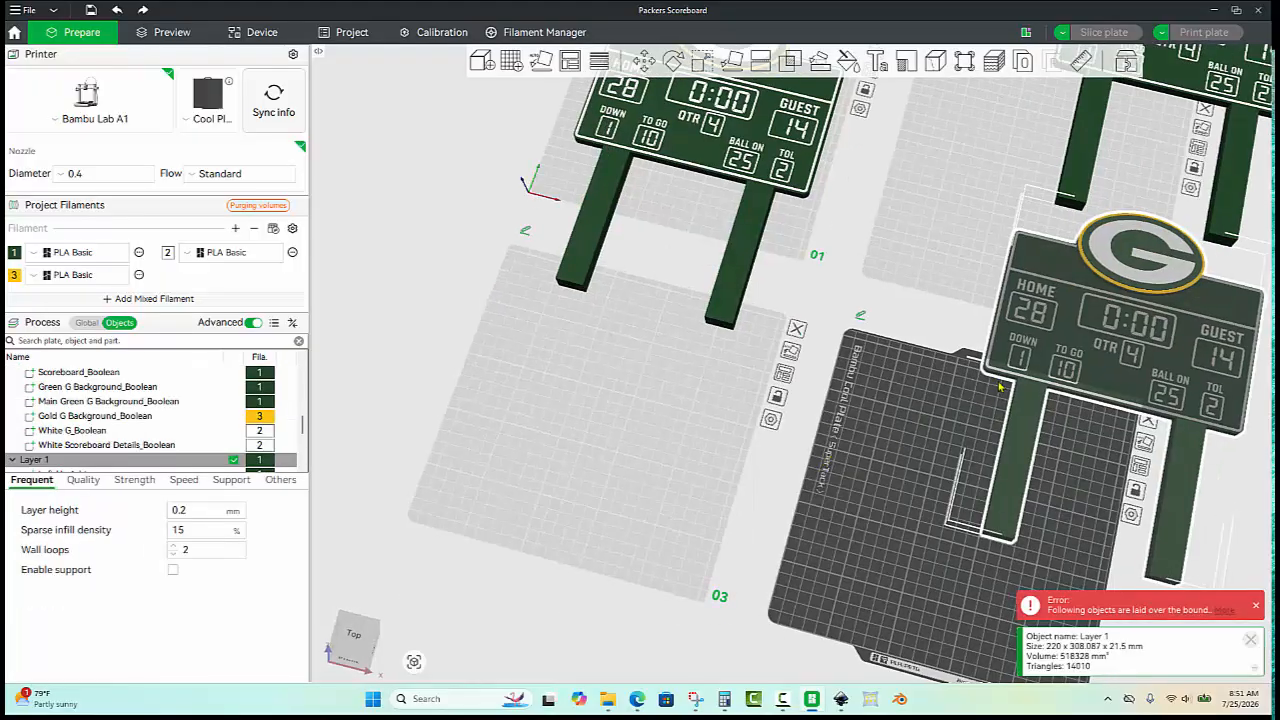
{"action": "left_click_drag", "start_coordinate": [1042, 364], "coordinate": [775, 370]}
{"action": "scroll", "coordinate": [775, 382], "scroll_direction": "down", "scroll_amount": 4}
{"action": "scroll", "coordinate": [775, 371], "scroll_direction": "up", "scroll_amount": 2}
{"action": "left_click", "coordinate": [672, 389]}
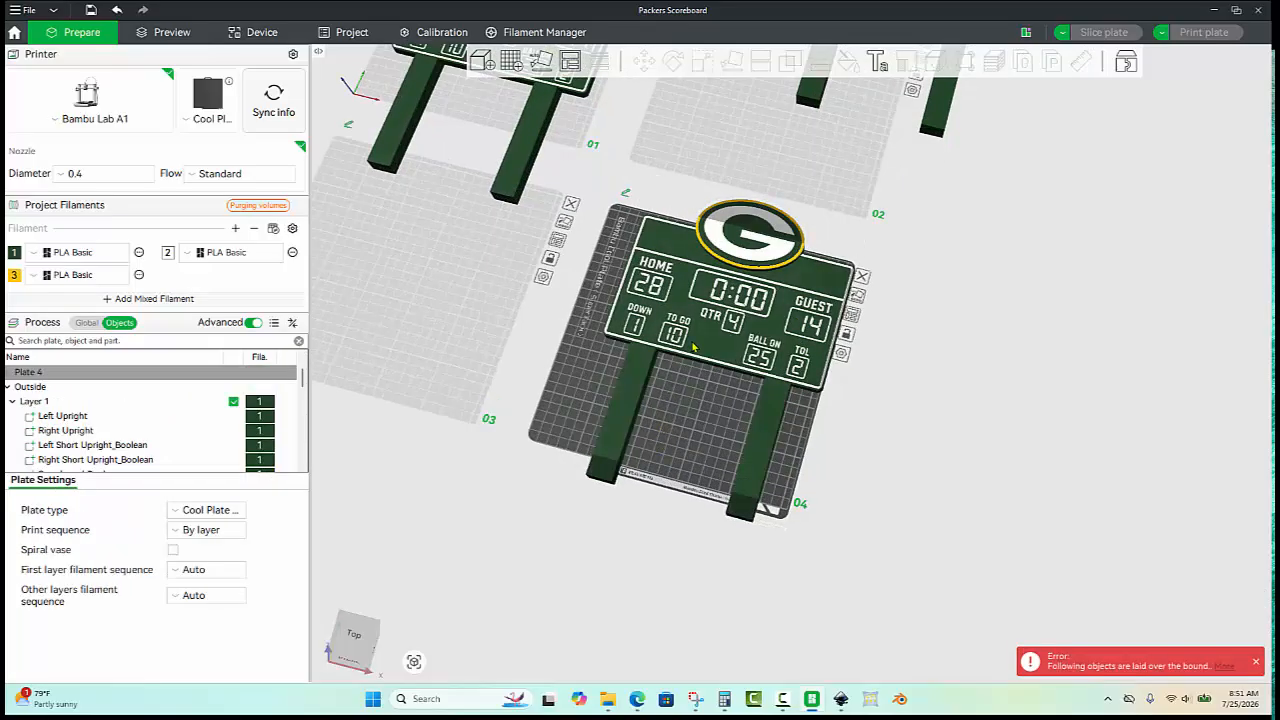
Step: Delete the parts from Scoreboard_Boolean through White Scoreboard Details_Boolean in the plate 4 copy, keeping only its uprights
{"action": "left_click", "coordinate": [693, 346]}
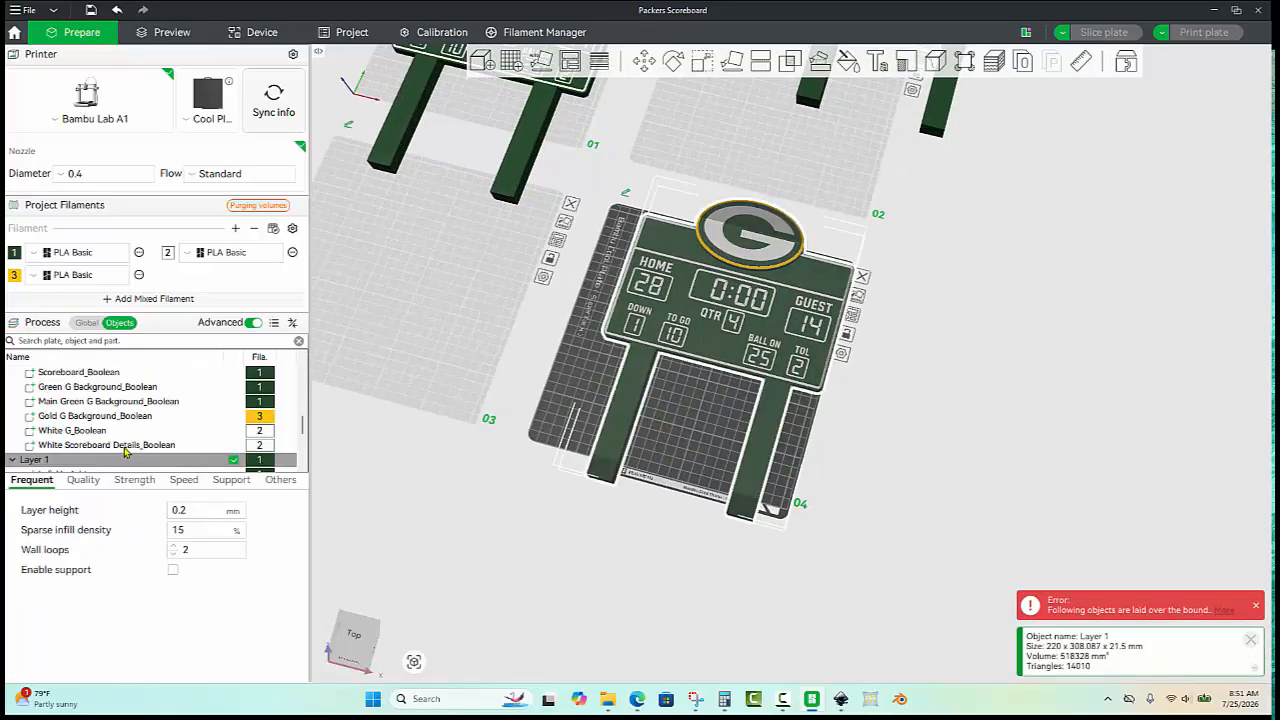
{"action": "scroll", "coordinate": [125, 452], "scroll_direction": "up", "scroll_amount": 3}
{"action": "left_click", "coordinate": [92, 415]}
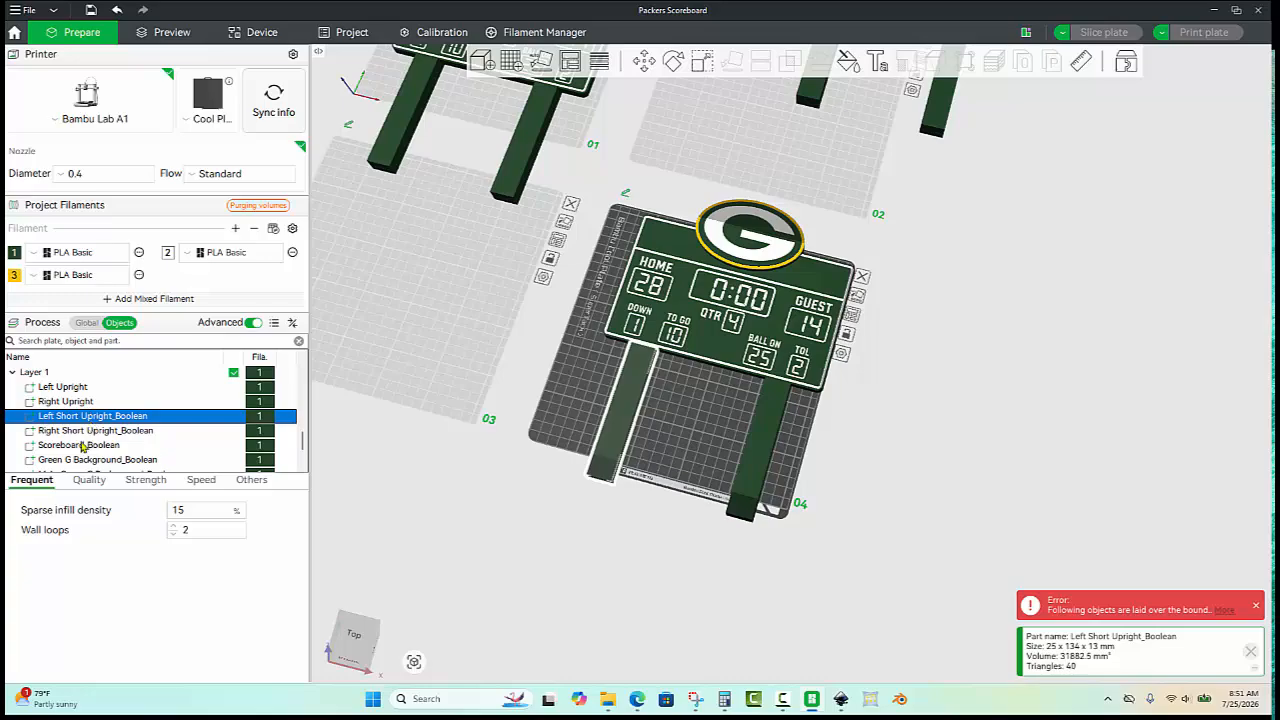
{"action": "left_click", "coordinate": [83, 445]}
{"action": "scroll", "coordinate": [87, 444], "scroll_direction": "down", "scroll_amount": 2}
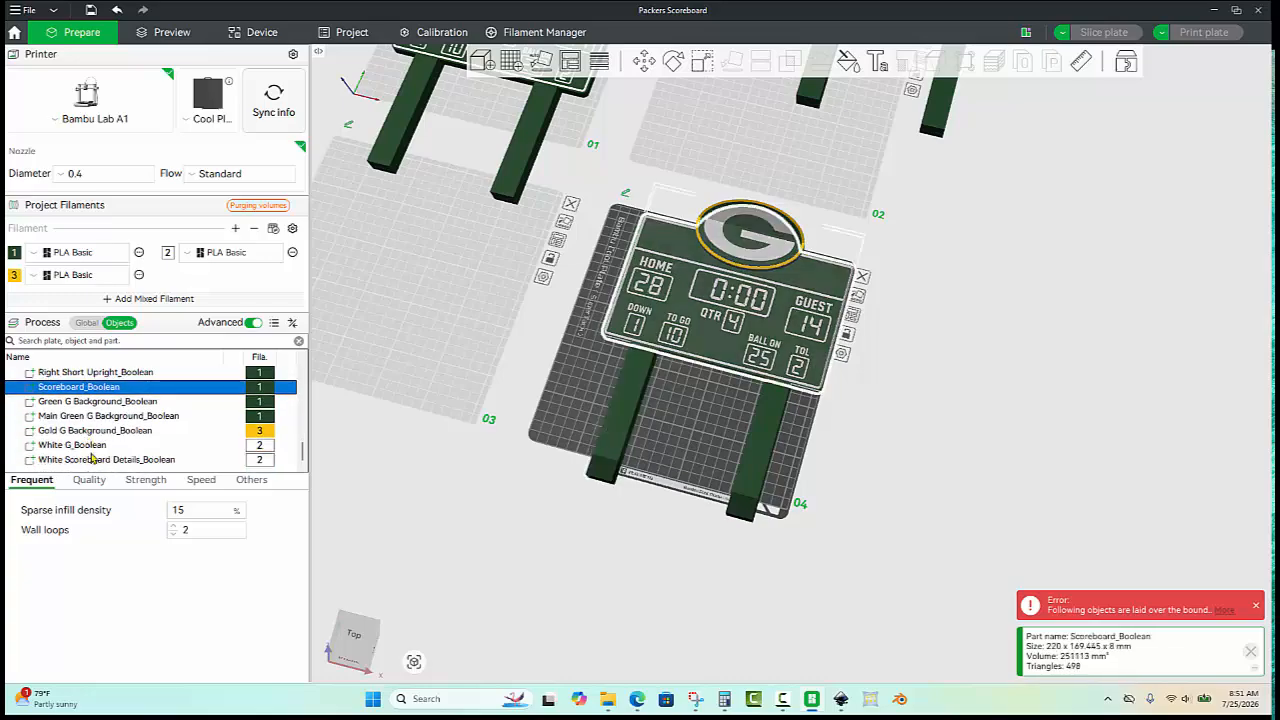
{"action": "left_click", "coordinate": [85, 460], "text": "shift"}
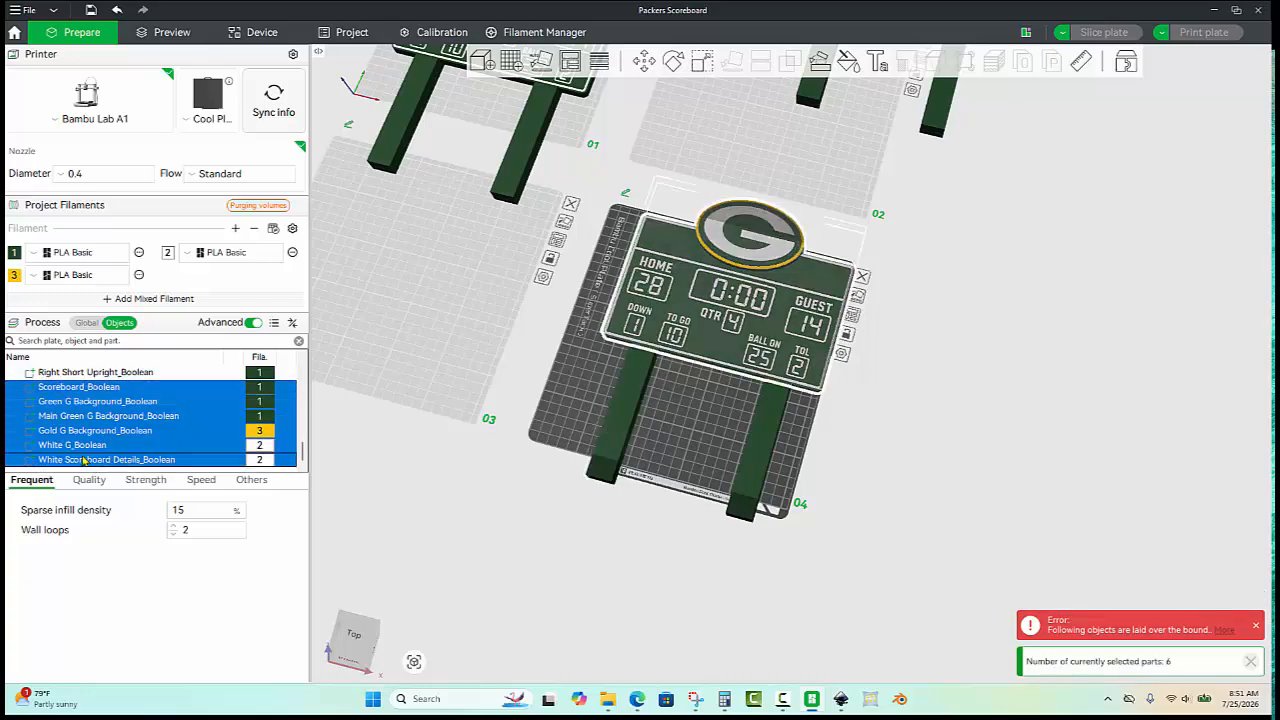
{"action": "key", "text": "Delete"}
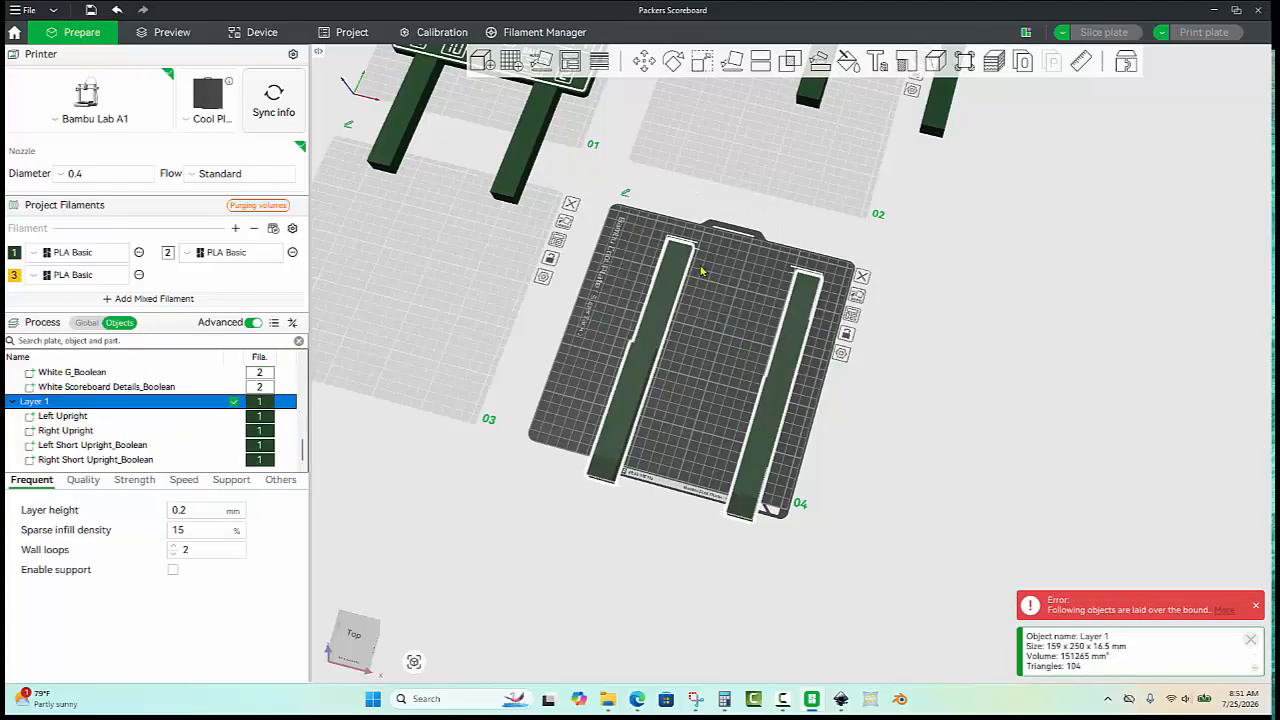
Step: Move the other pasted scoreboard copy onto plate 2
{"action": "left_click_drag", "start_coordinate": [767, 188], "coordinate": [652, 462]}
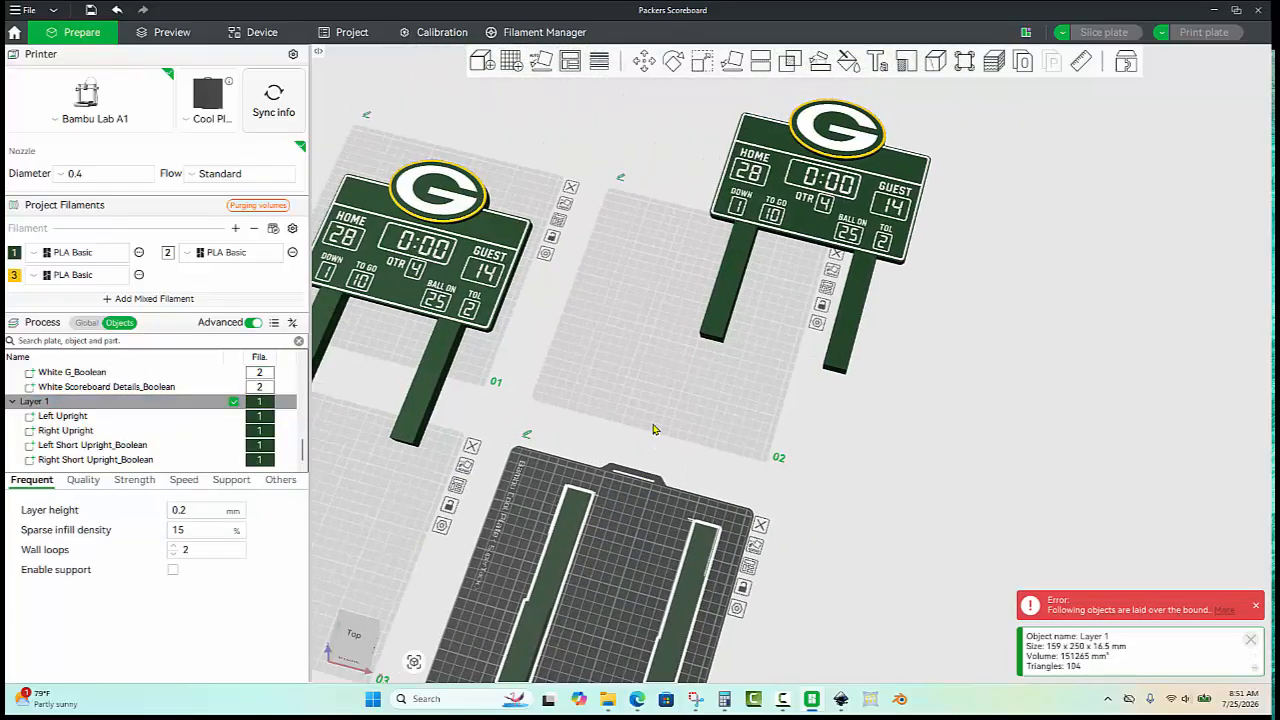
{"action": "left_click", "coordinate": [654, 427]}
{"action": "left_click", "coordinate": [715, 323]}
{"action": "left_click_drag", "start_coordinate": [715, 323], "coordinate": [657, 343]}
Step: Delete the two uprights and two short uprights from the plate 2 copy and move the remaining board toward the plate's centre
{"action": "scroll", "coordinate": [93, 424], "scroll_direction": "down", "scroll_amount": 5}
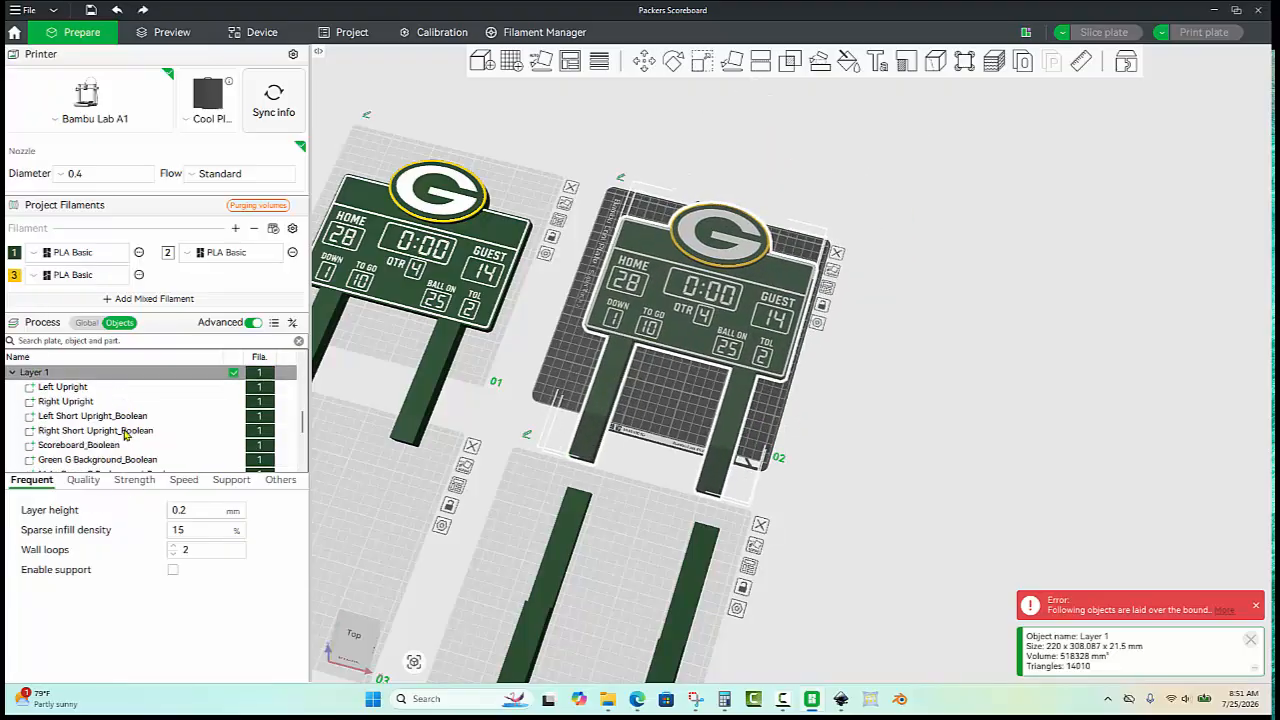
{"action": "scroll", "coordinate": [93, 424], "scroll_direction": "up", "scroll_amount": 2}
{"action": "left_click", "coordinate": [64, 389]}
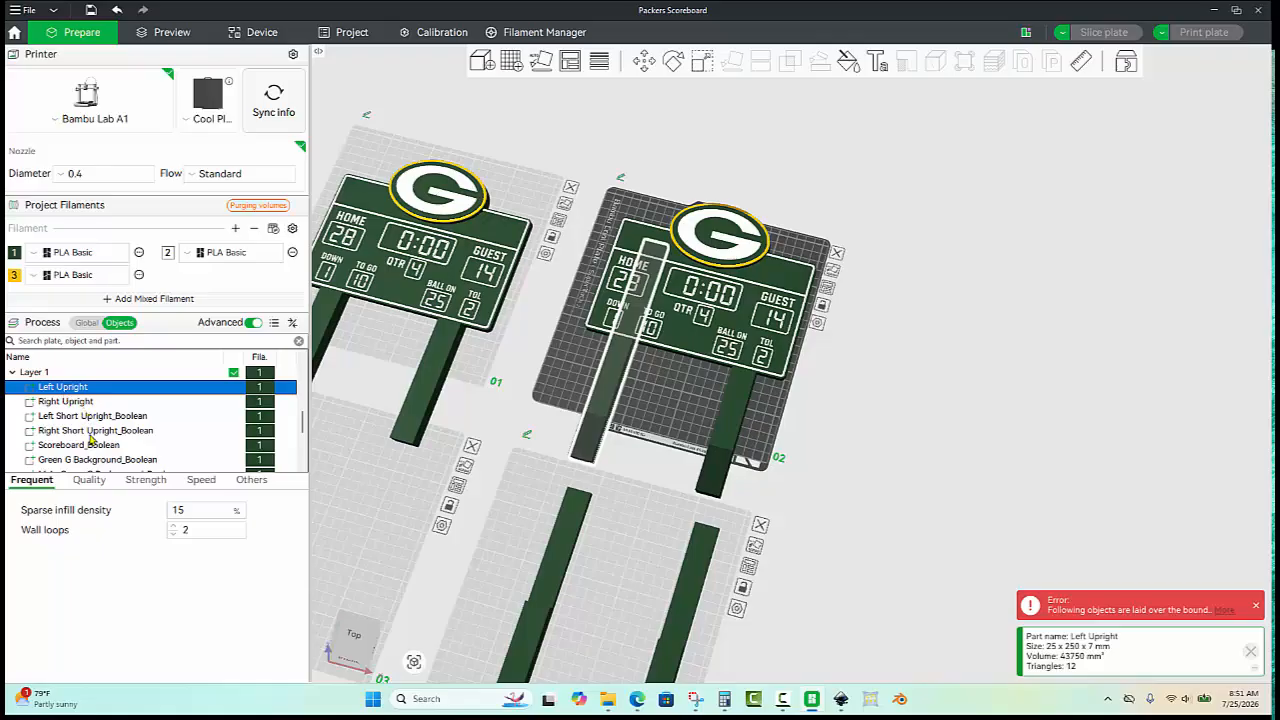
{"action": "left_click", "coordinate": [94, 431], "text": "shift"}
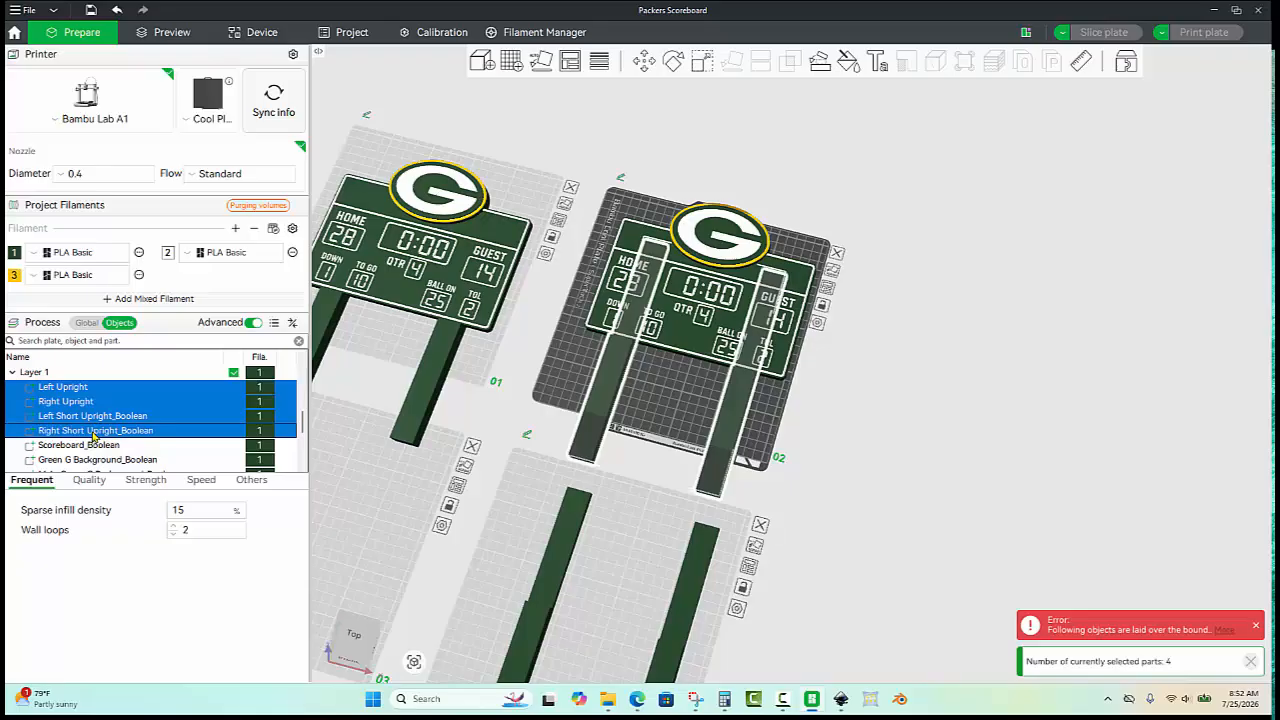
{"action": "key", "text": "Delete"}
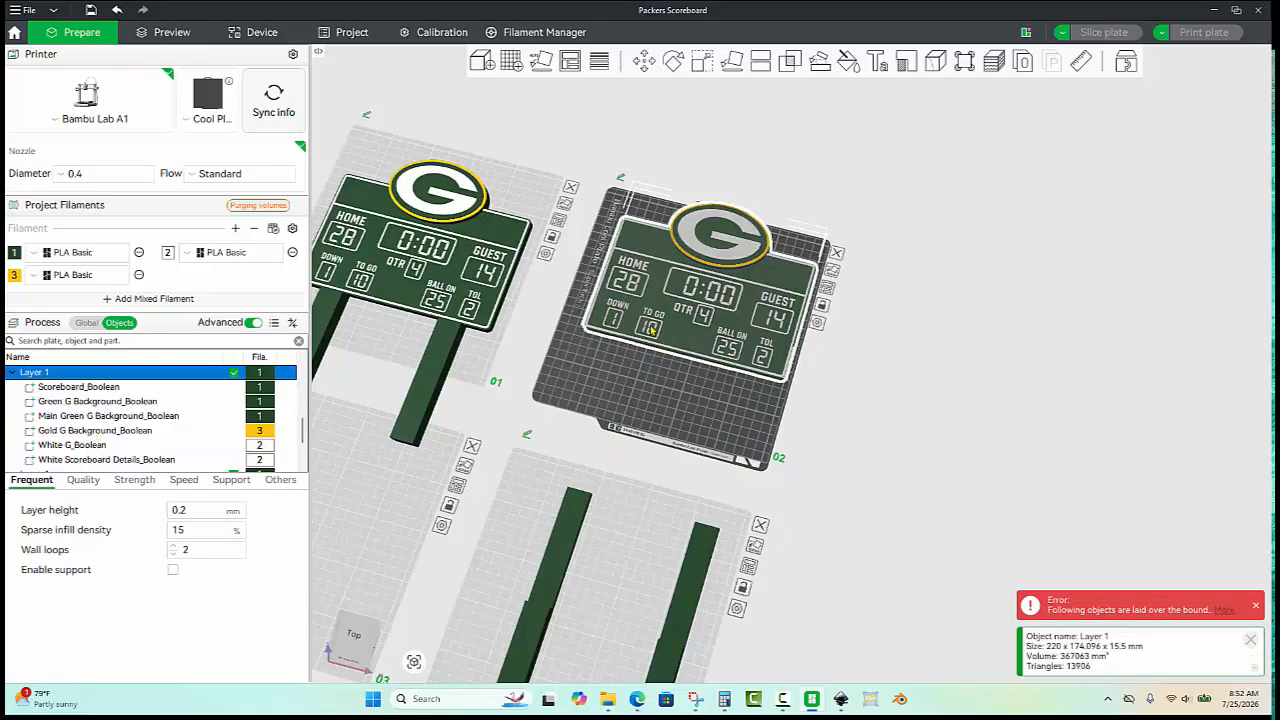
{"action": "left_click_drag", "start_coordinate": [654, 331], "coordinate": [631, 368]}
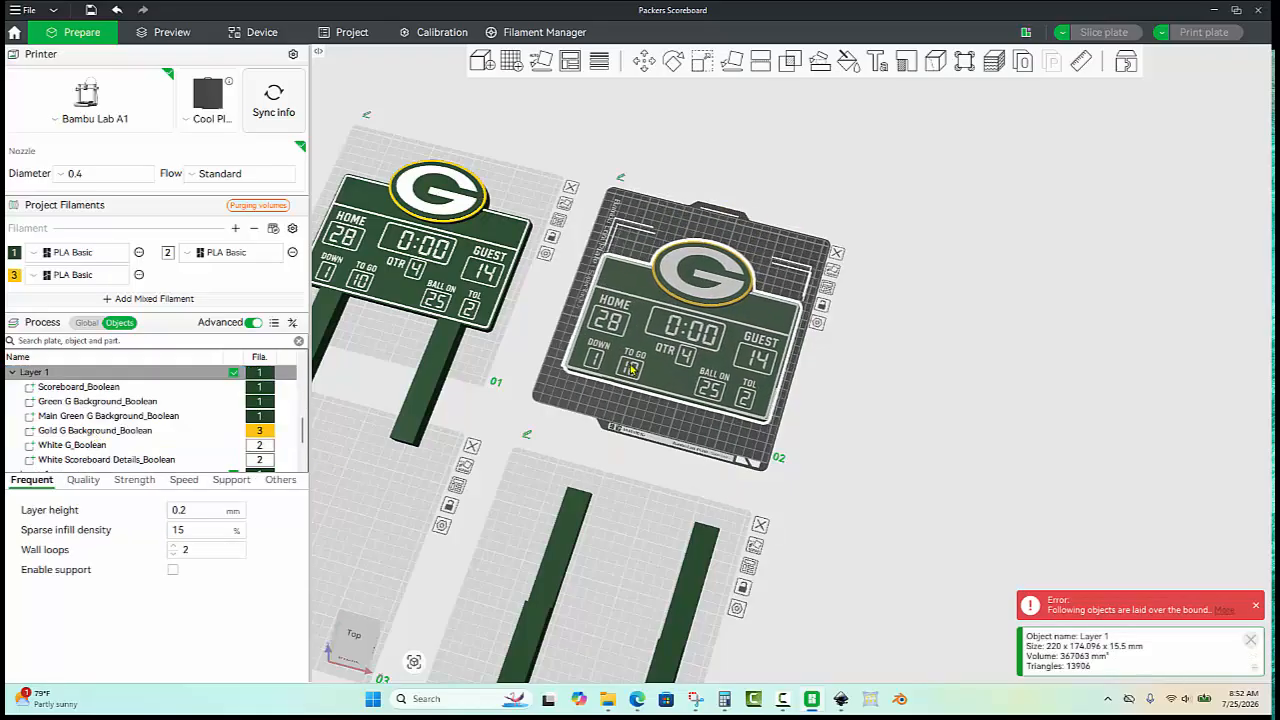
Step: Rotate the plate 2 board 180° face down to inspect the upright slots in its underside, and undo the rotation
{"action": "left_click", "coordinate": [672, 62]}
{"action": "left_click_drag", "start_coordinate": [668, 288], "coordinate": [689, 359]}
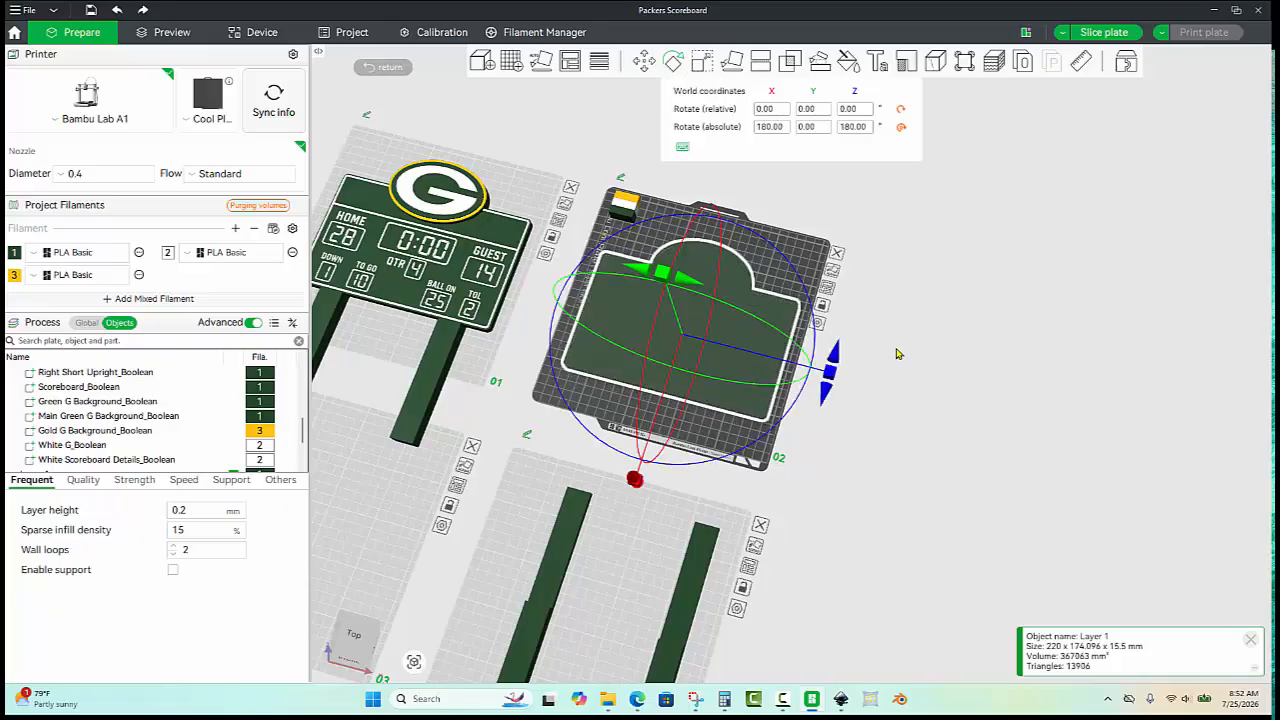
{"action": "left_click", "coordinate": [898, 353]}
{"action": "left_click_drag", "start_coordinate": [776, 435], "coordinate": [761, 424]}
{"action": "scroll", "coordinate": [759, 424], "scroll_direction": "up", "scroll_amount": 5}
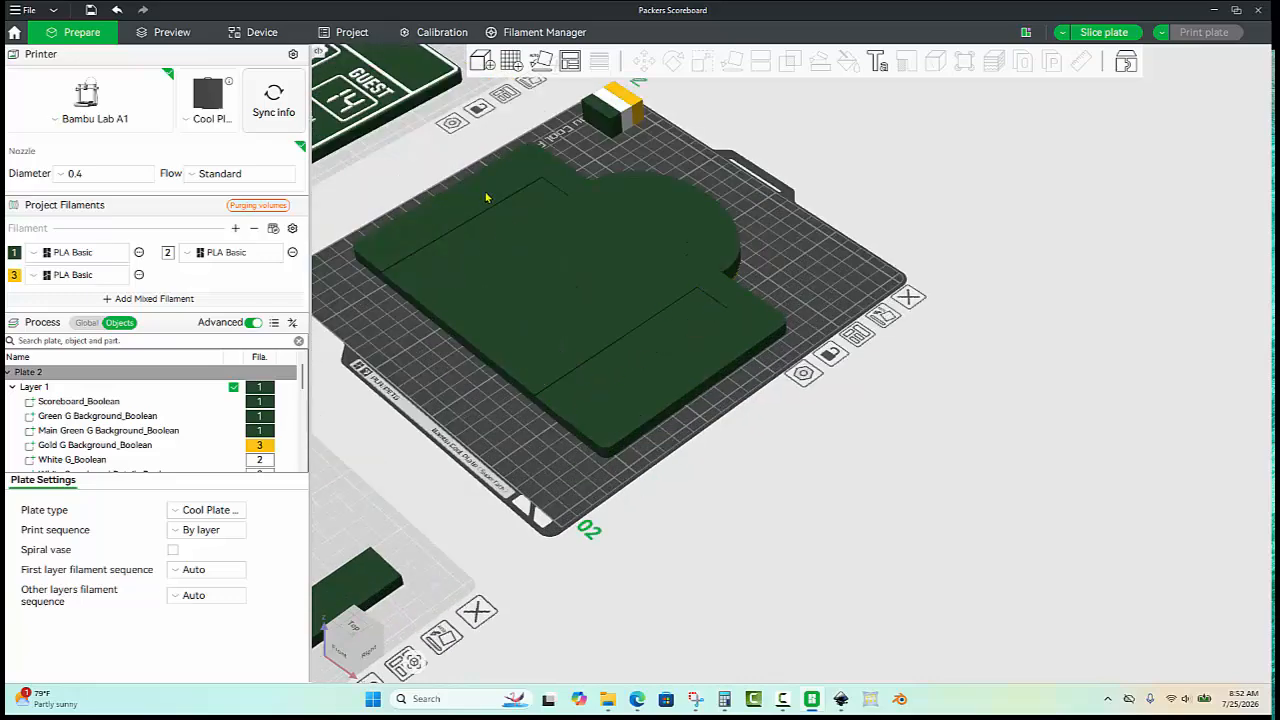
{"action": "key", "text": "ctrl+z"}
{"action": "left_click", "coordinate": [482, 389]}
Step: Examine the prime tower on plate 2 and the arrangement of parts across the four plates
{"action": "scroll", "coordinate": [705, 420], "scroll_direction": "down", "scroll_amount": 4}
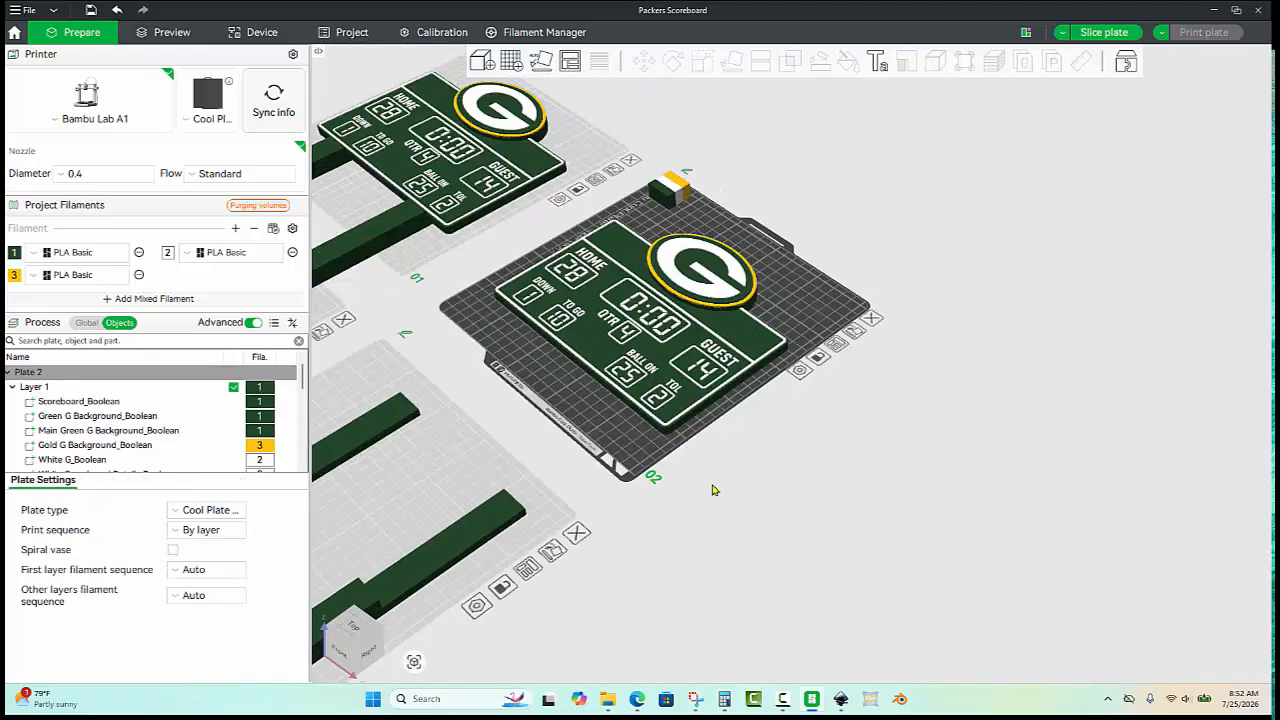
{"action": "left_click_drag", "start_coordinate": [714, 490], "coordinate": [744, 474]}
{"action": "scroll", "coordinate": [837, 200], "scroll_direction": "down", "scroll_amount": 4}
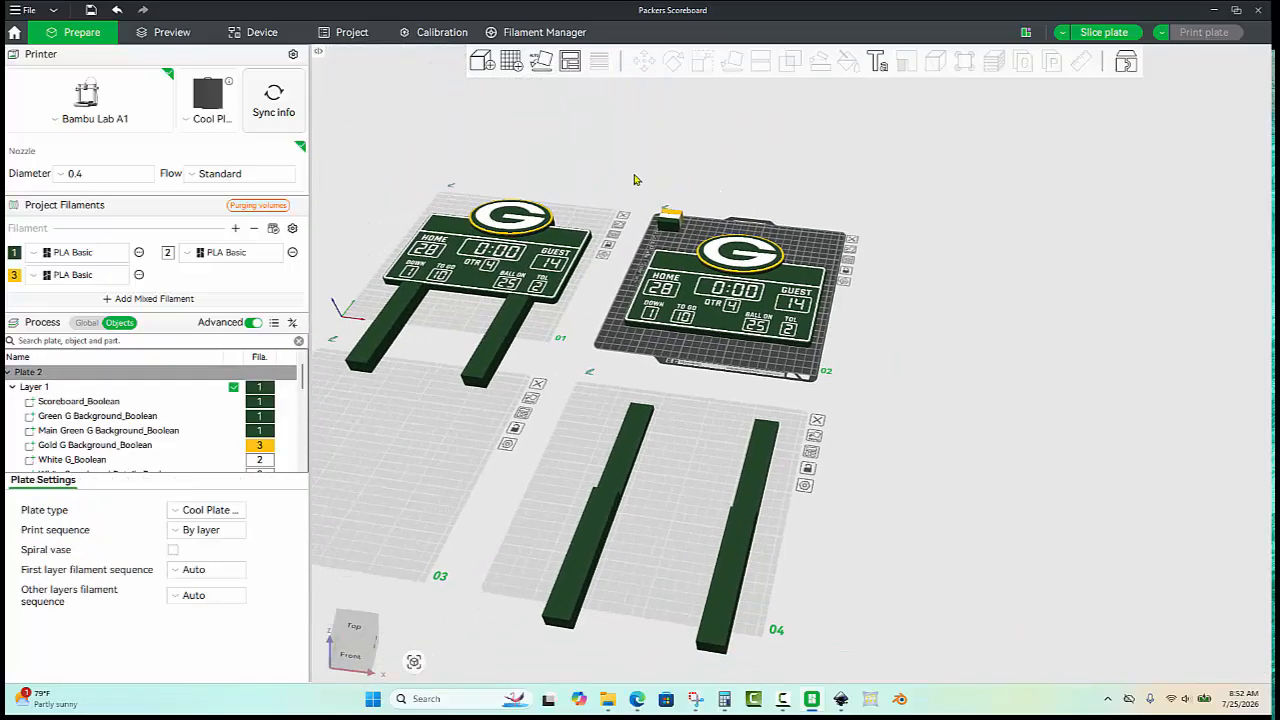
{"action": "scroll", "coordinate": [634, 179], "scroll_direction": "up", "scroll_amount": 3}
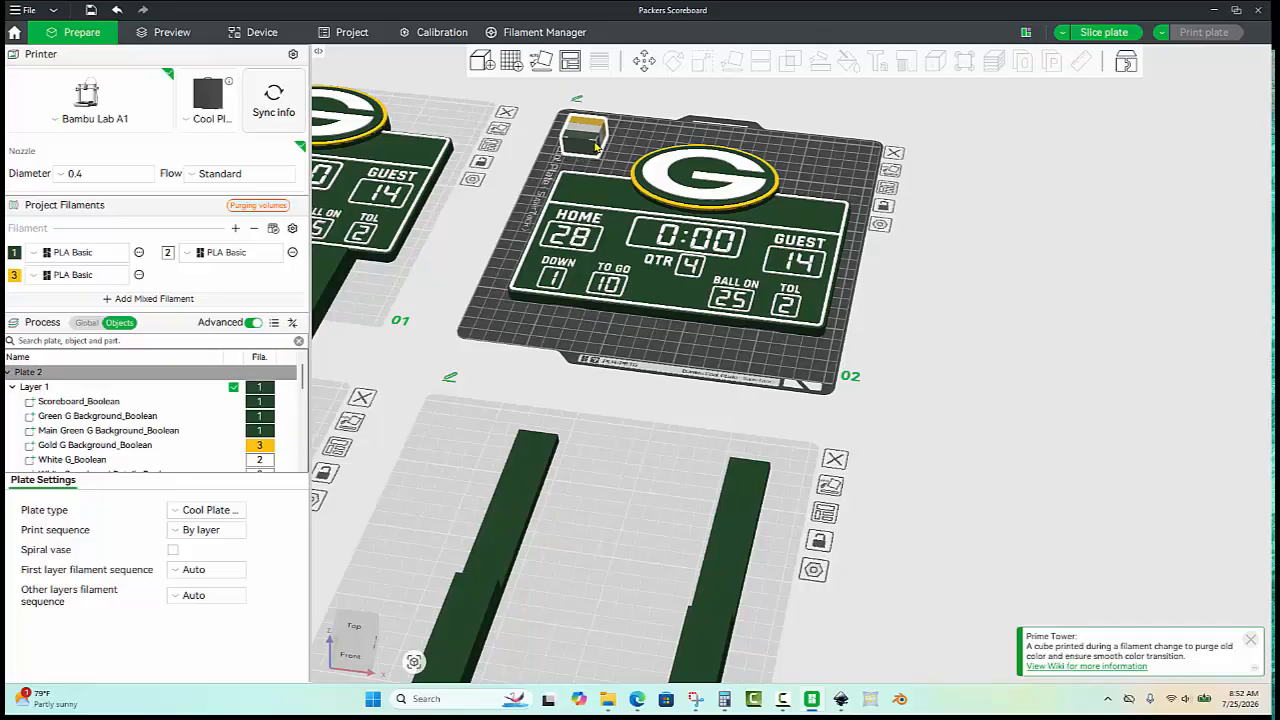
{"action": "scroll", "coordinate": [937, 197], "scroll_direction": "down", "scroll_amount": 3}
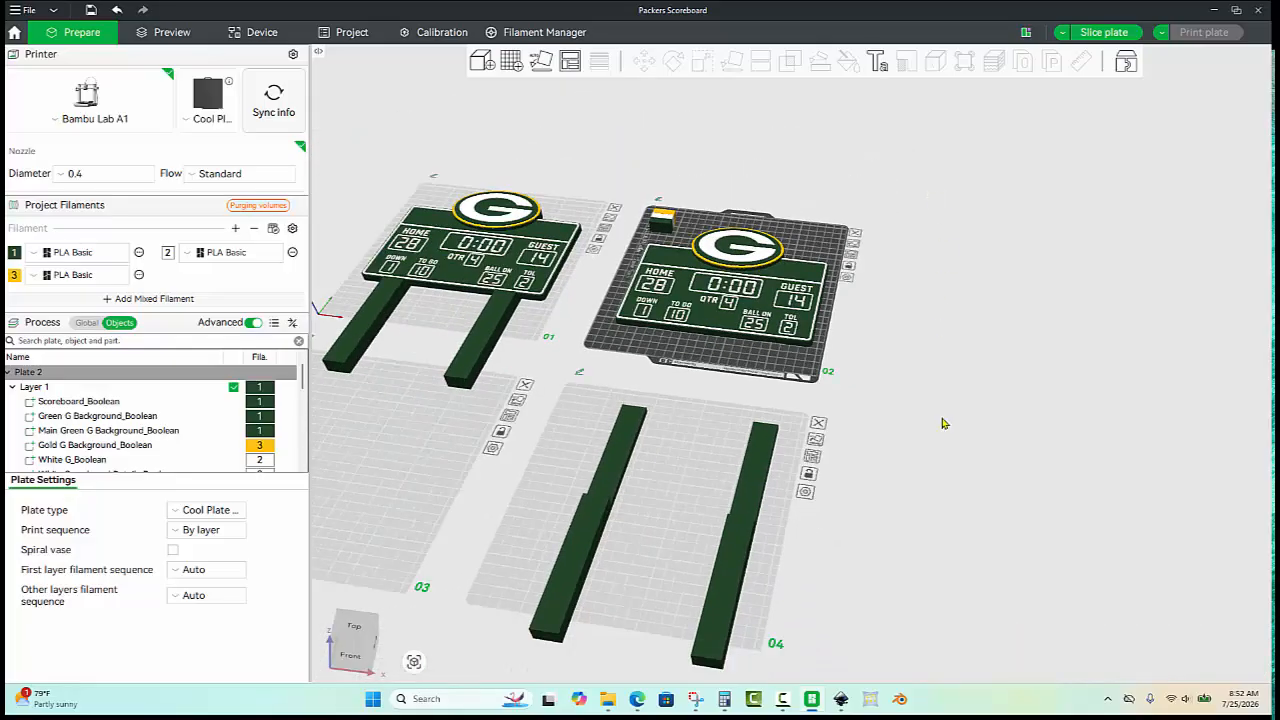
{"action": "scroll", "coordinate": [993, 297], "scroll_direction": "down", "scroll_amount": 2}
{"action": "scroll", "coordinate": [743, 283], "scroll_direction": "up", "scroll_amount": 2}
{"action": "scroll", "coordinate": [738, 270], "scroll_direction": "down", "scroll_amount": 2}
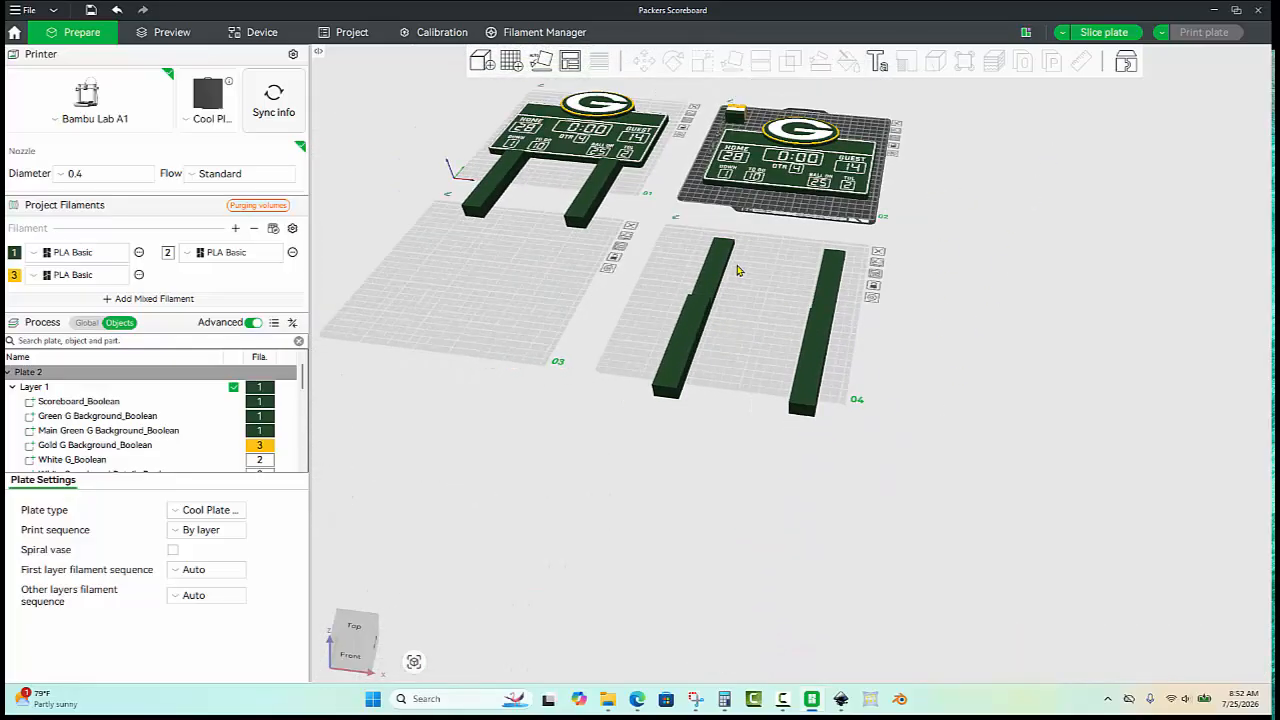
Step: Duplicate the pair of uprights on plate 4 and move the copy to the empty space beside that plate
{"action": "left_click", "coordinate": [719, 249]}
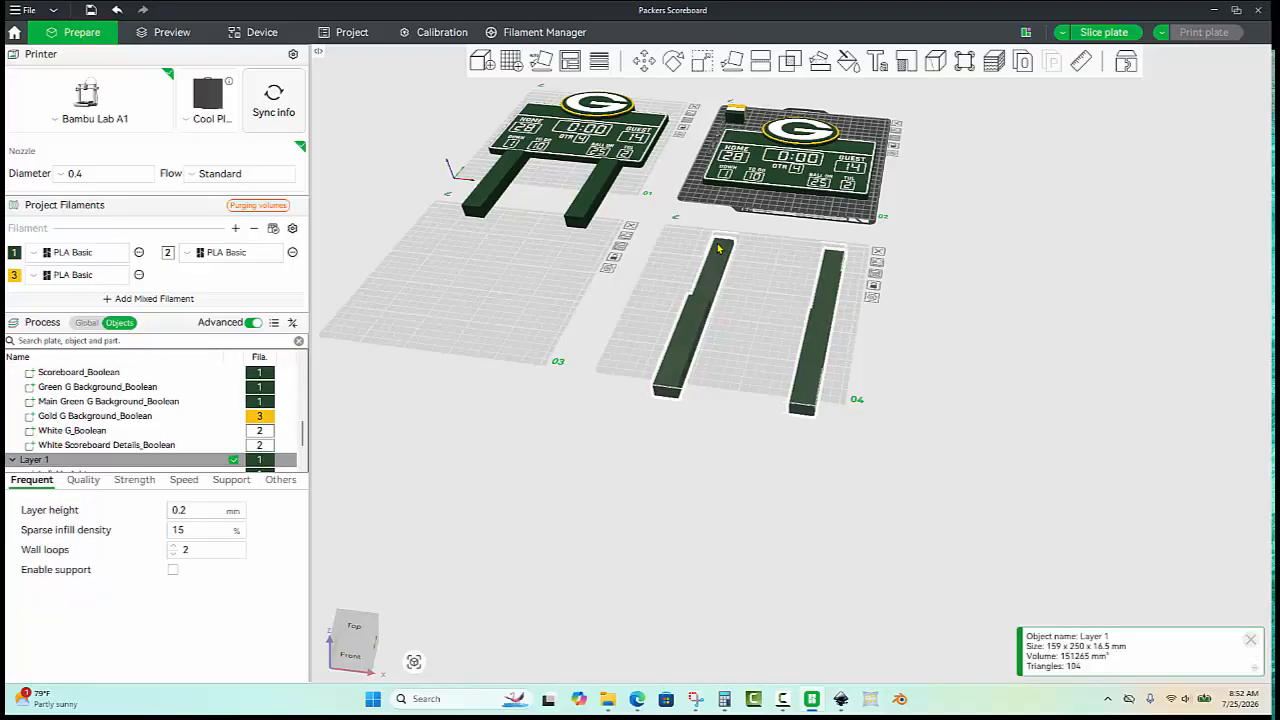
{"action": "key", "text": "ctrl+v"}
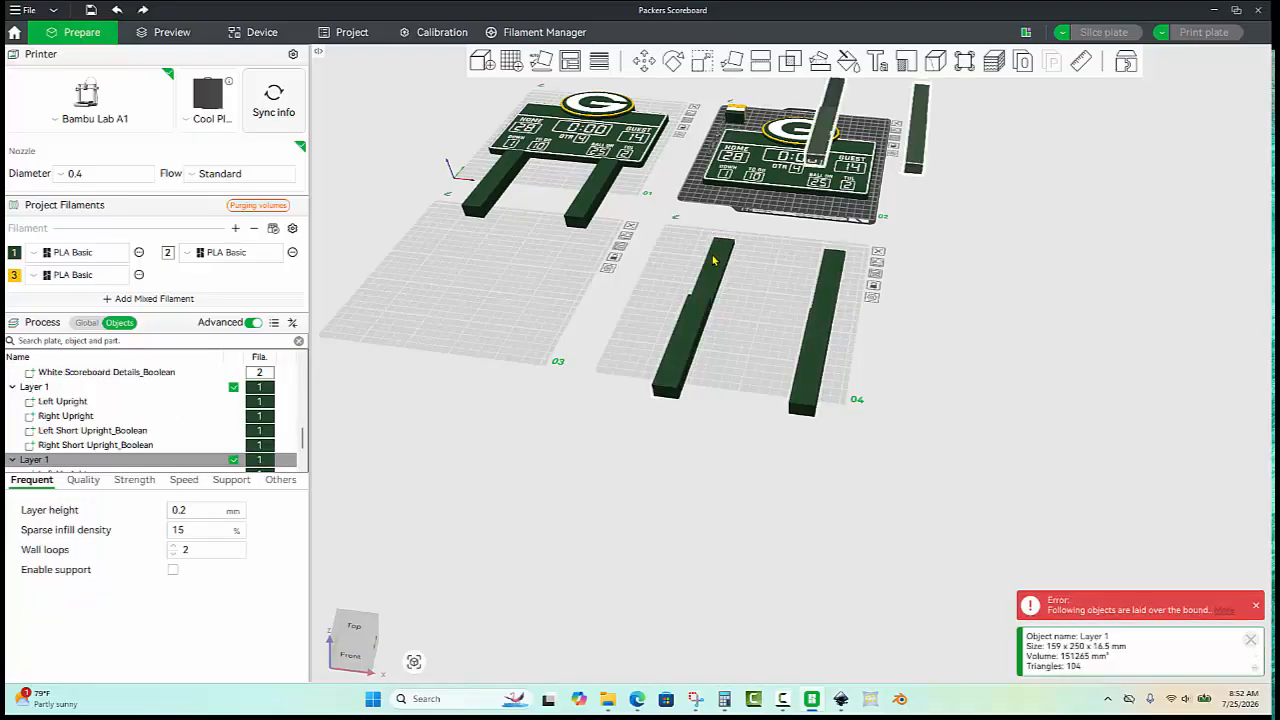
{"action": "left_click_drag", "start_coordinate": [916, 147], "coordinate": [1018, 392]}
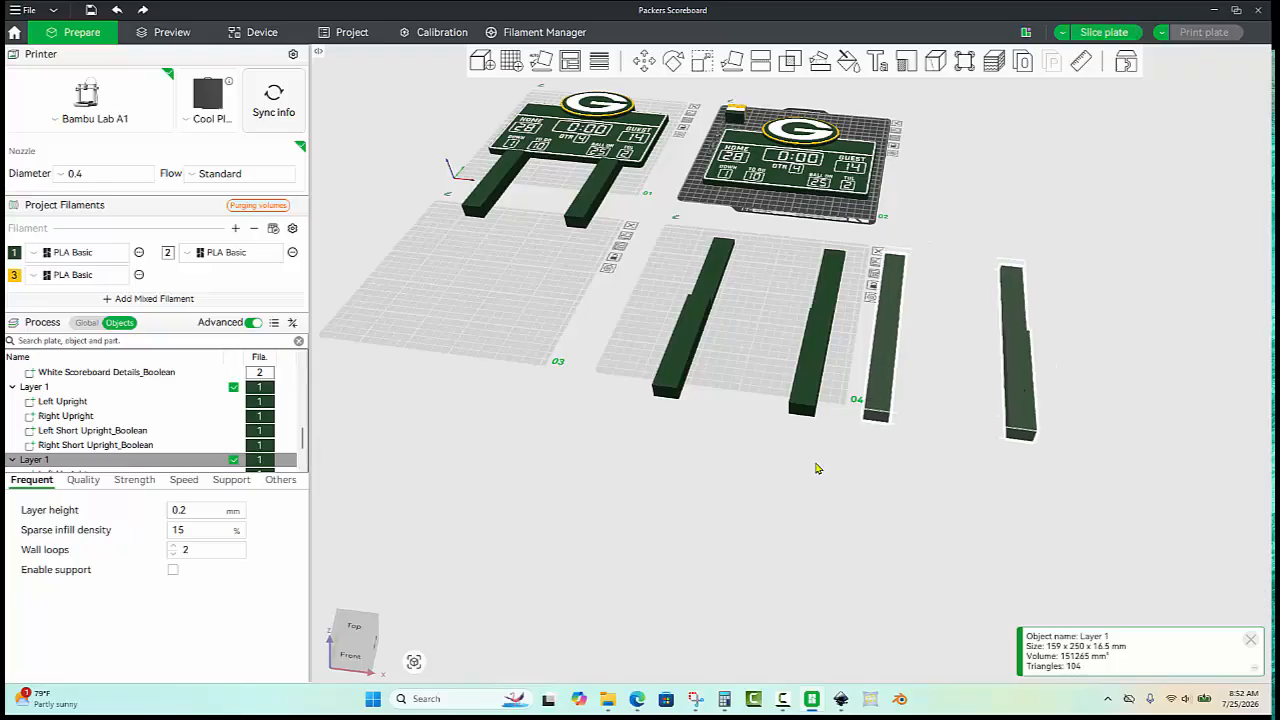
{"action": "left_click", "coordinate": [815, 468]}
Step: Delete the Right Upright and Right Short Upright_Boolean parts from the original pair on plate 4
{"action": "left_click", "coordinate": [835, 287]}
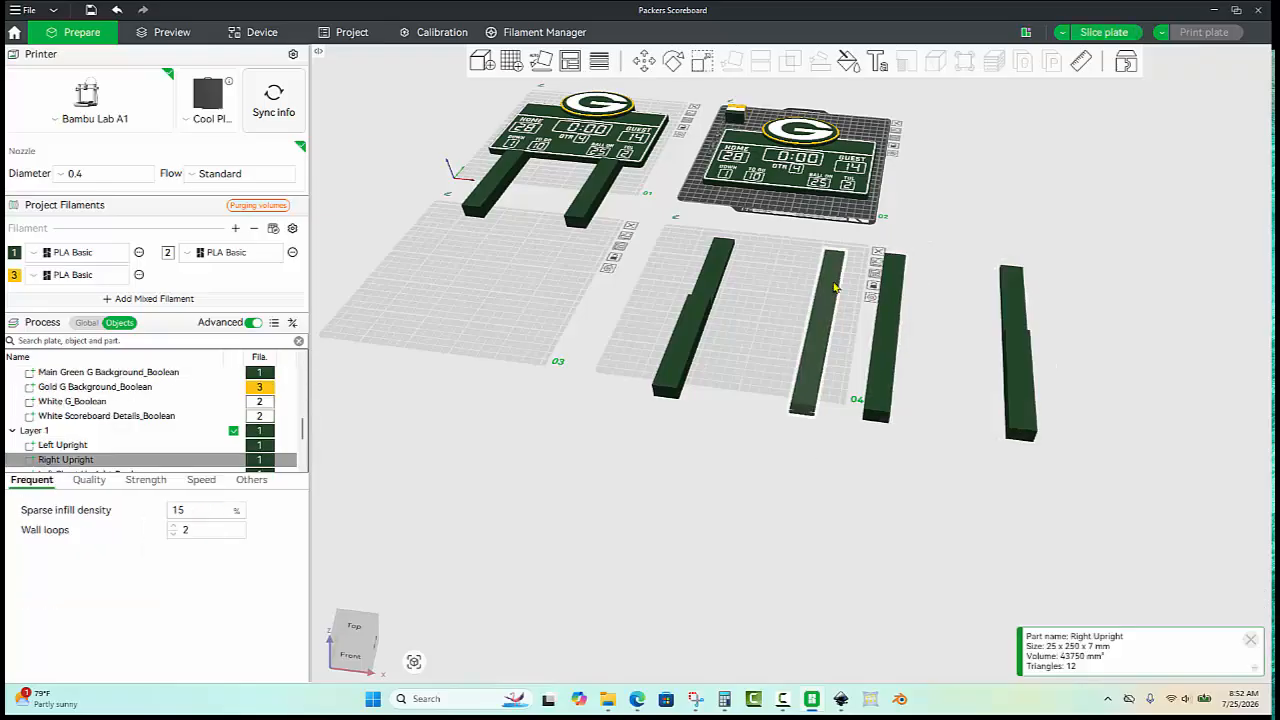
{"action": "left_click", "coordinate": [818, 337], "text": "shift"}
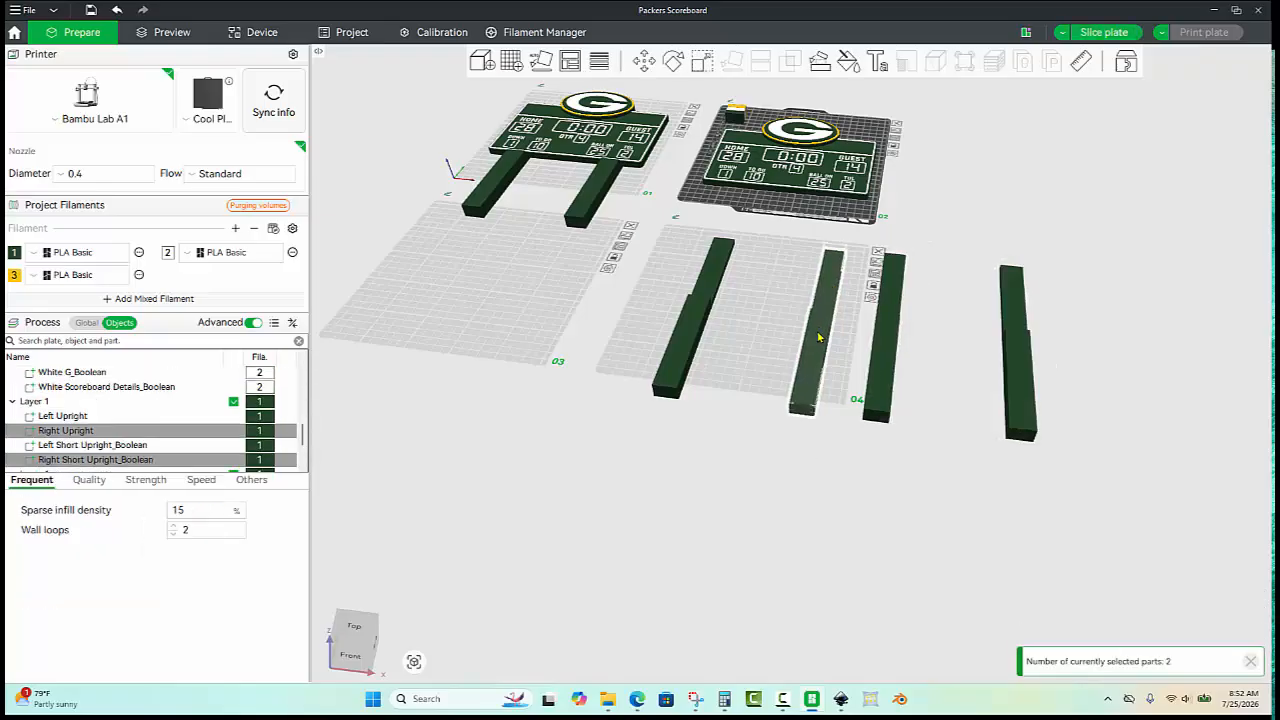
{"action": "key", "text": "Delete"}
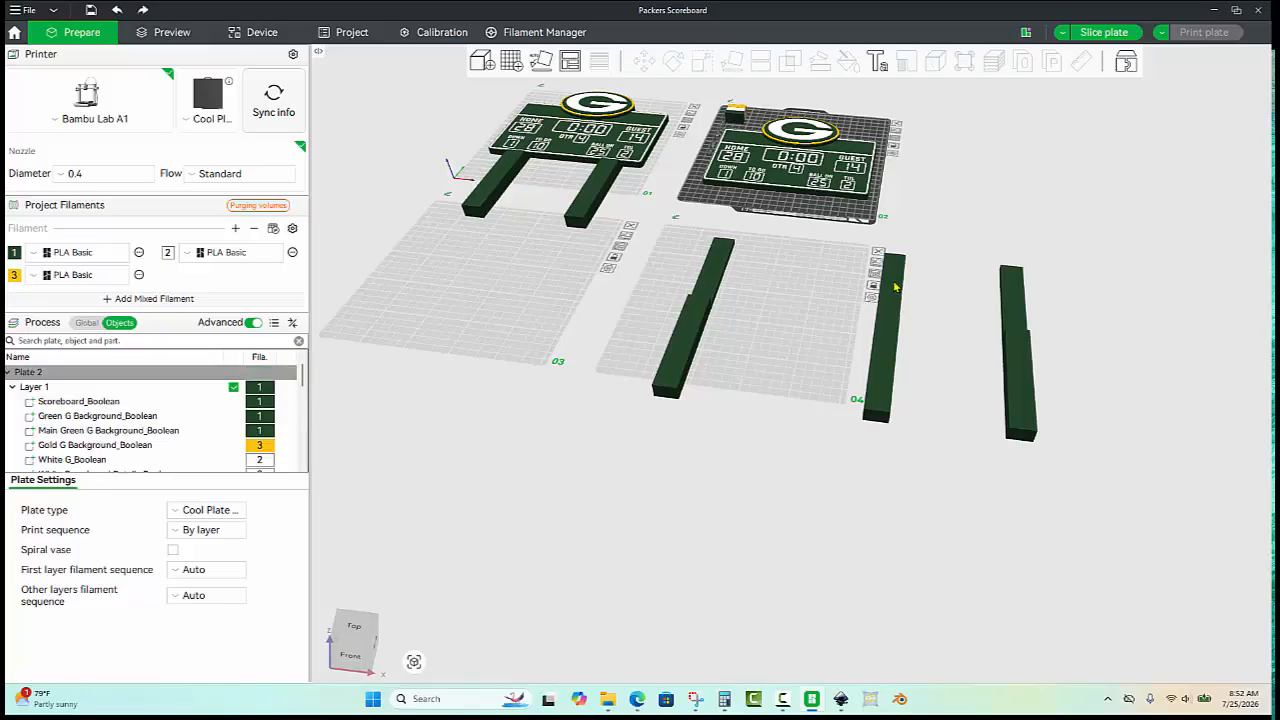
Step: Delete the Left Upright and Left Short Upright_Boolean from the copied pair and place its remaining right upright beside the left one on plate 4
{"action": "left_click", "coordinate": [895, 287]}
{"action": "left_click", "coordinate": [887, 346], "text": "shift"}
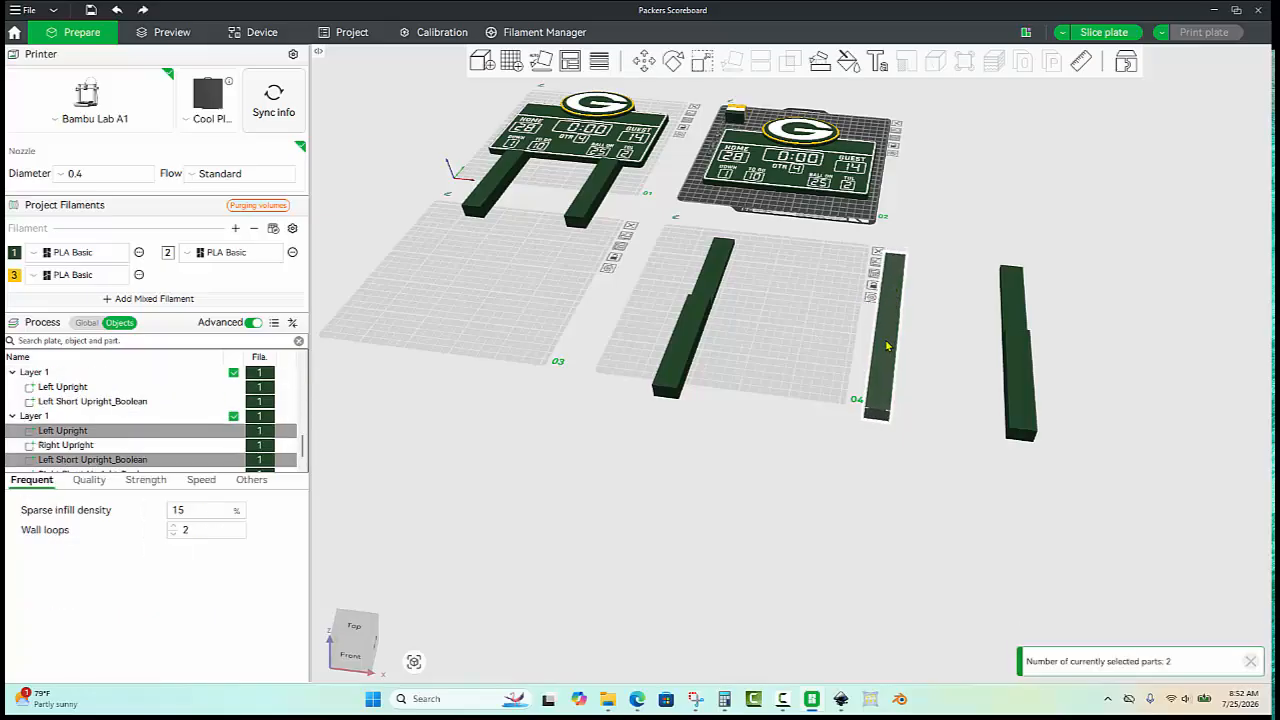
{"action": "key", "text": "Delete"}
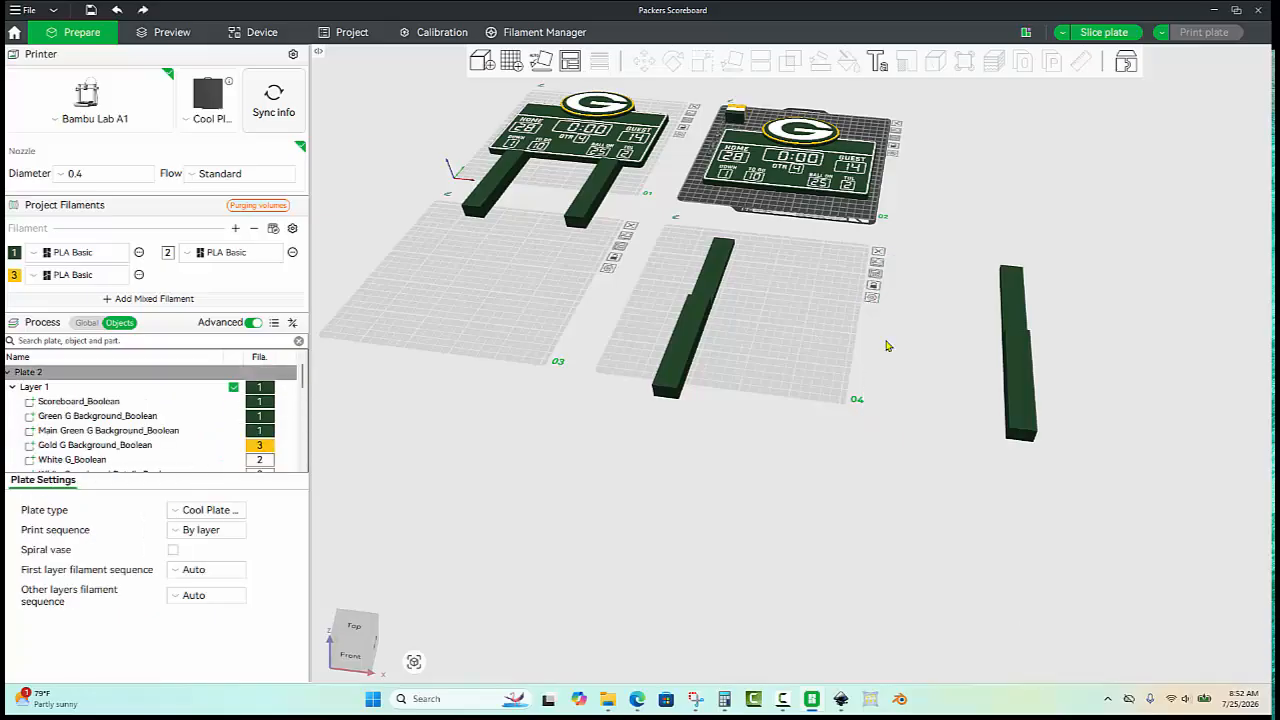
{"action": "left_click", "coordinate": [1030, 377]}
{"action": "left_click_drag", "start_coordinate": [1030, 377], "coordinate": [727, 350]}
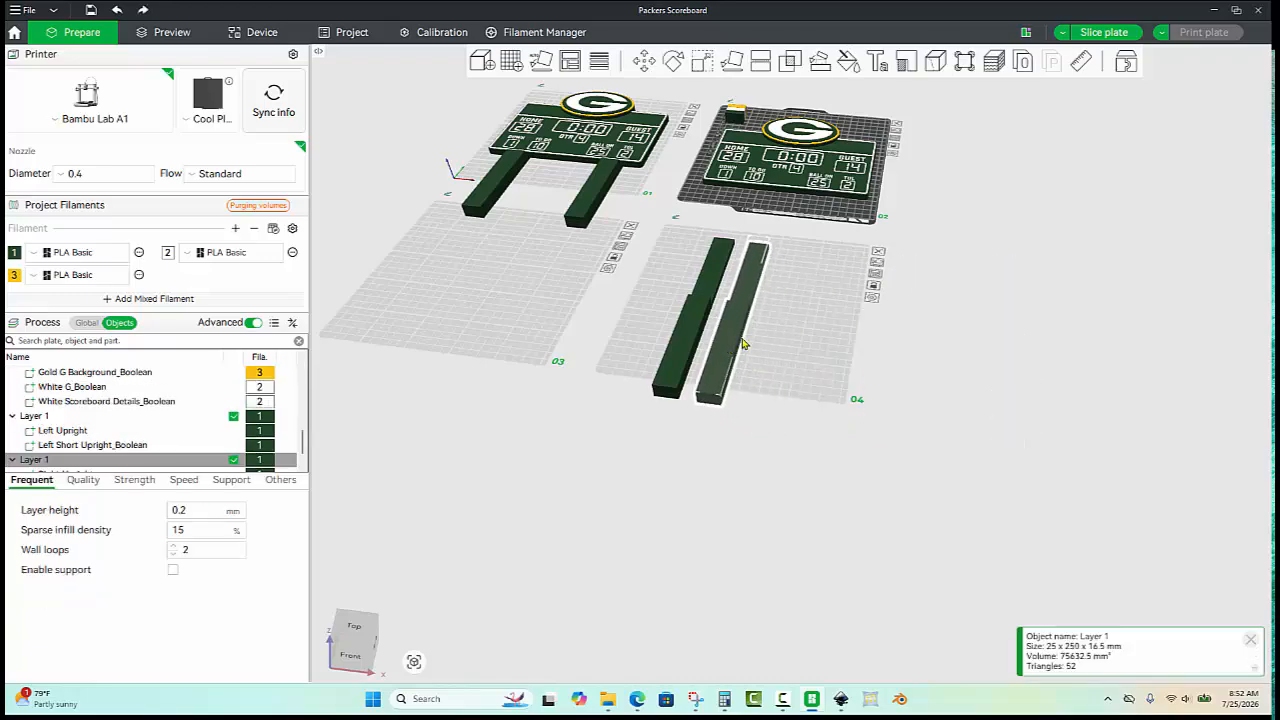
Step: Rotate both uprights together about the Z axis to lie diagonally on plate 4, and shift them so they fit on the plate
{"action": "left_click", "coordinate": [690, 325]}
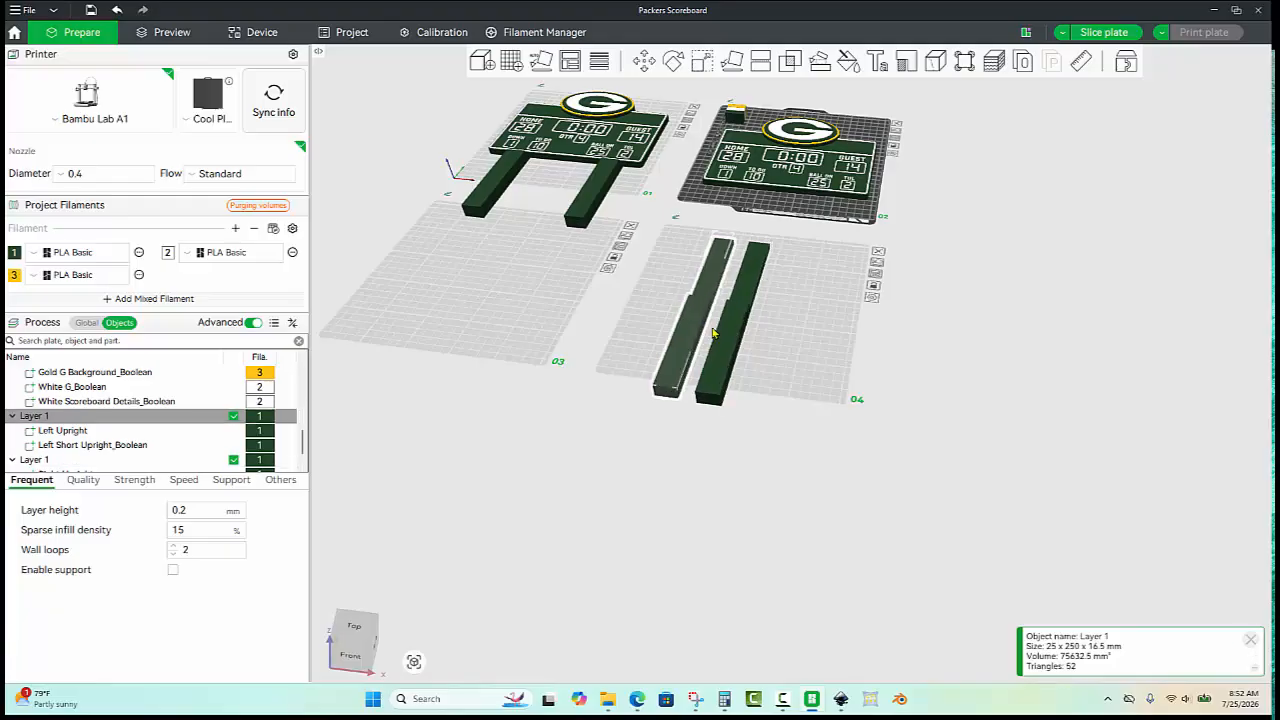
{"action": "left_click", "coordinate": [723, 335], "text": "ctrl"}
{"action": "left_click", "coordinate": [673, 62]}
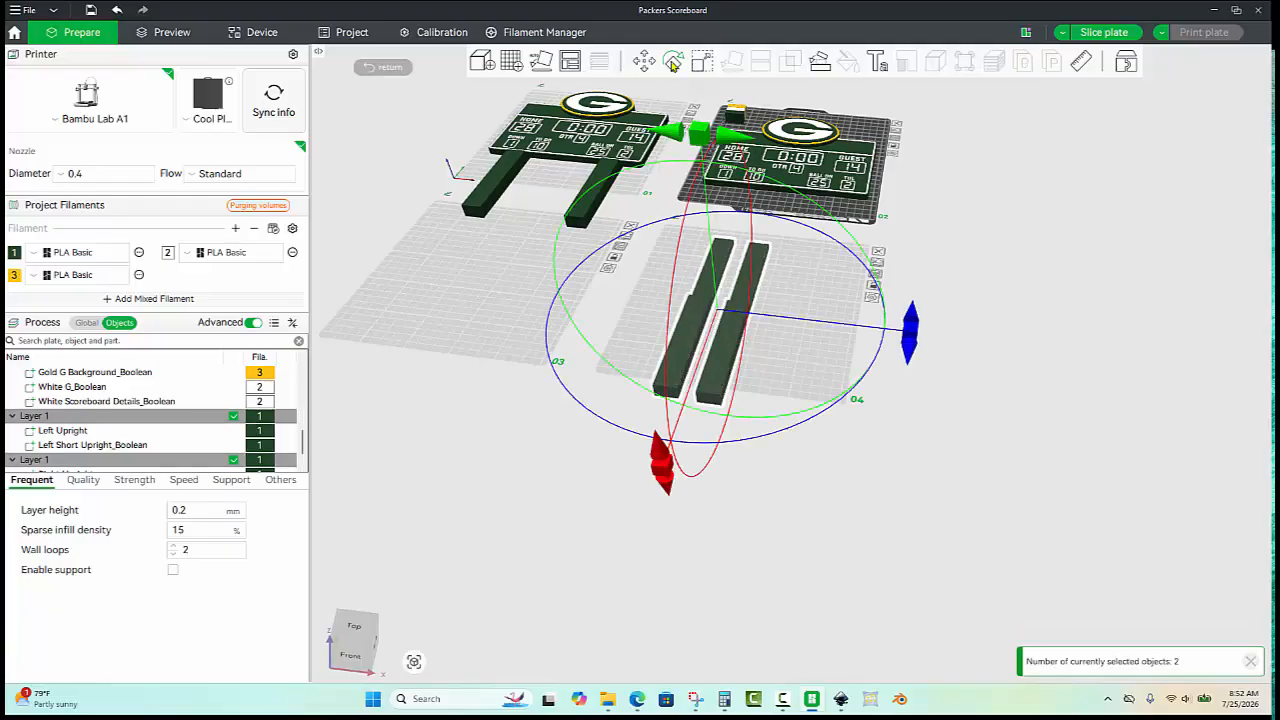
{"action": "left_click_drag", "start_coordinate": [918, 360], "coordinate": [683, 455]}
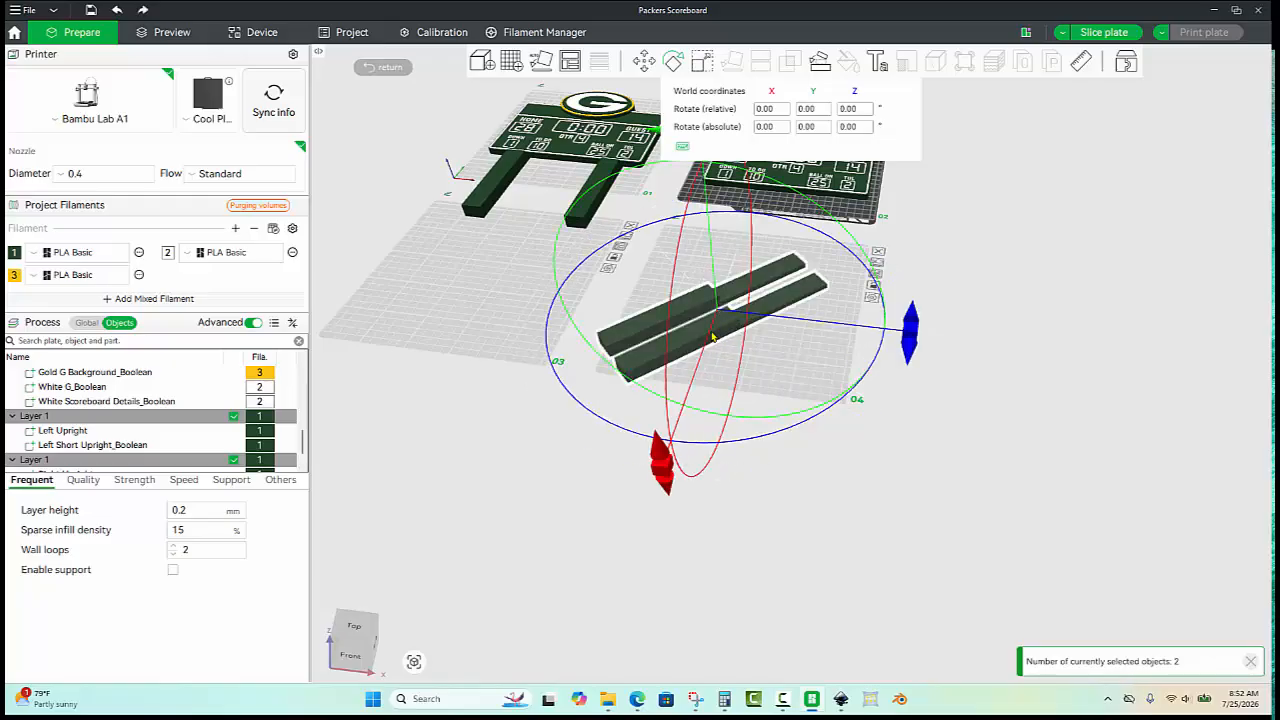
{"action": "left_click_drag", "start_coordinate": [713, 341], "coordinate": [733, 332]}
{"action": "left_click", "coordinate": [825, 360]}
{"action": "scroll", "coordinate": [825, 360], "scroll_direction": "down", "scroll_amount": 1}
{"action": "scroll", "coordinate": [825, 360], "scroll_direction": "up", "scroll_amount": 5}
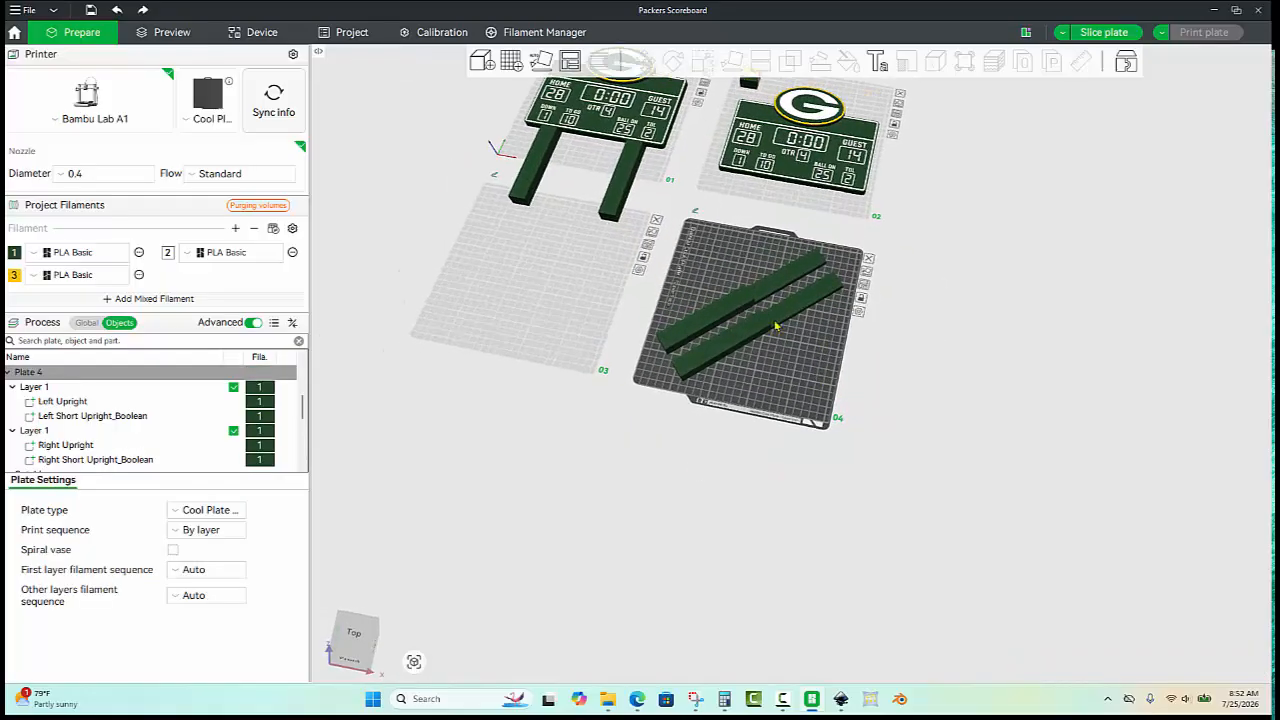
Step: Rotate the assembled scoreboard on plate 1 so it stands upright on its legs, and move it off the plates
{"action": "scroll", "coordinate": [803, 364], "scroll_direction": "down", "scroll_amount": 3}
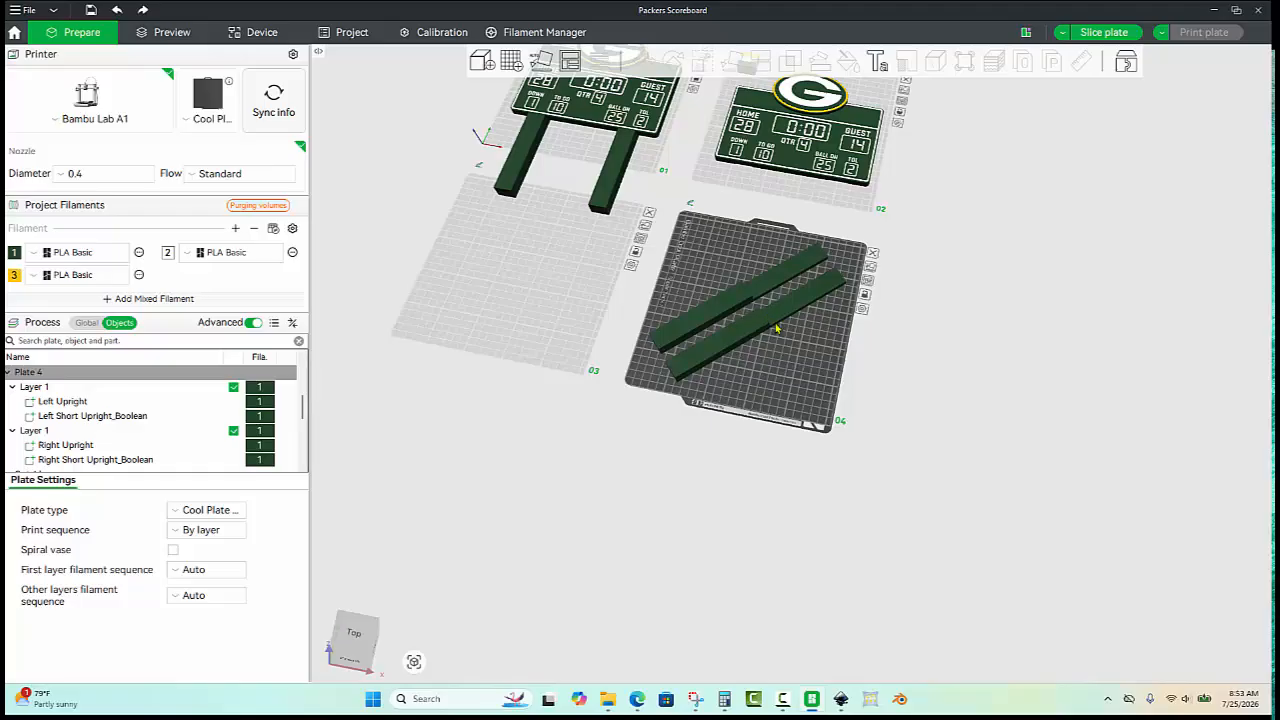
{"action": "scroll", "coordinate": [777, 345], "scroll_direction": "down", "scroll_amount": 2}
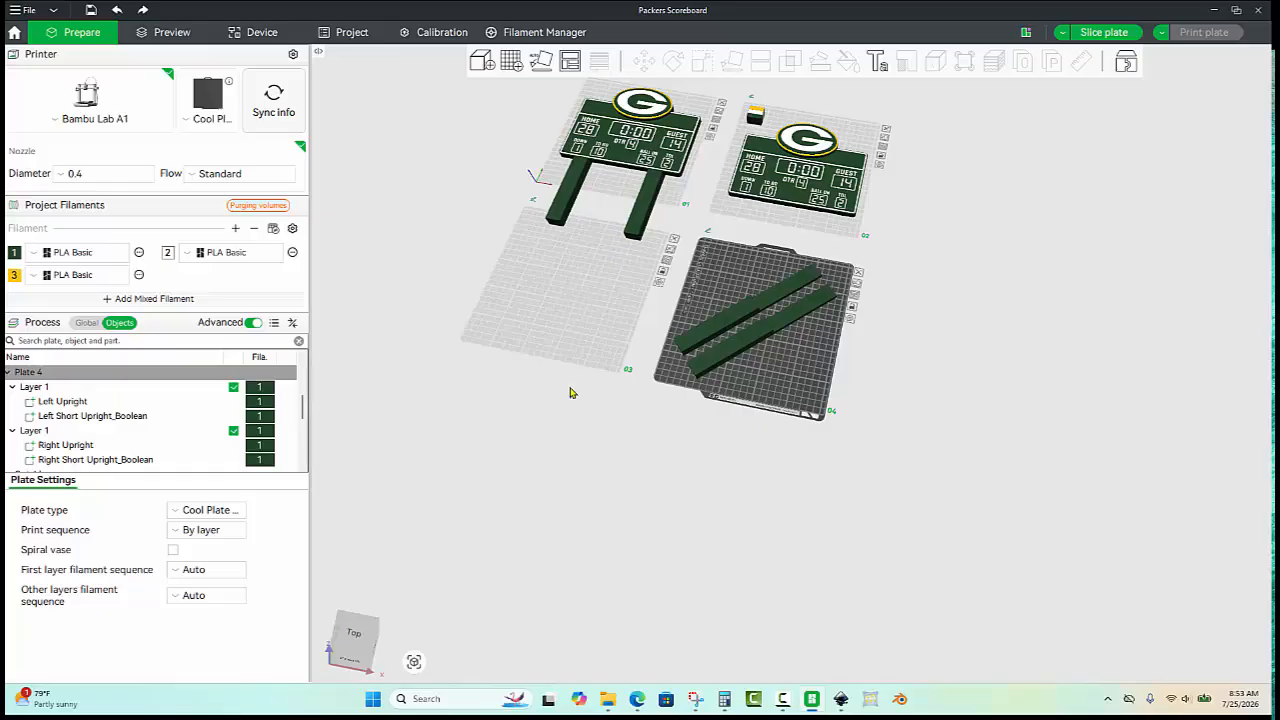
{"action": "left_click_drag", "start_coordinate": [569, 386], "coordinate": [574, 456]}
{"action": "scroll", "coordinate": [574, 456], "scroll_direction": "up", "scroll_amount": 3}
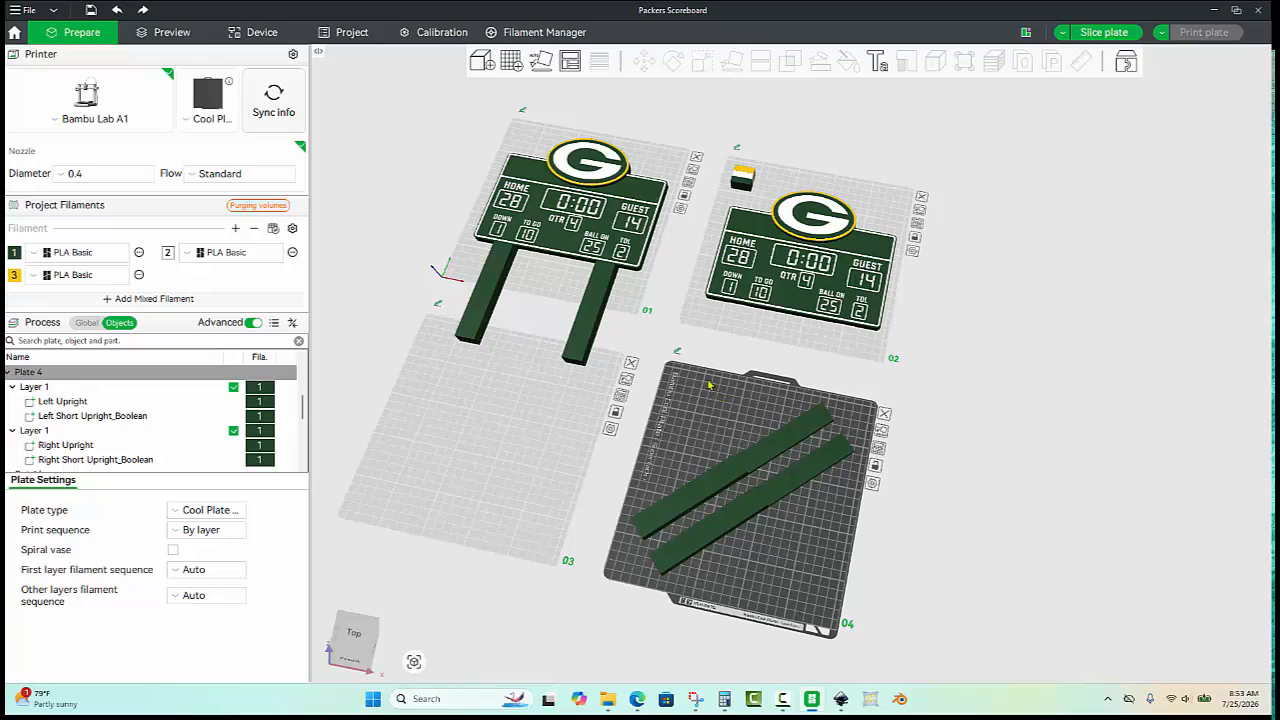
{"action": "left_click_drag", "start_coordinate": [710, 385], "coordinate": [694, 369]}
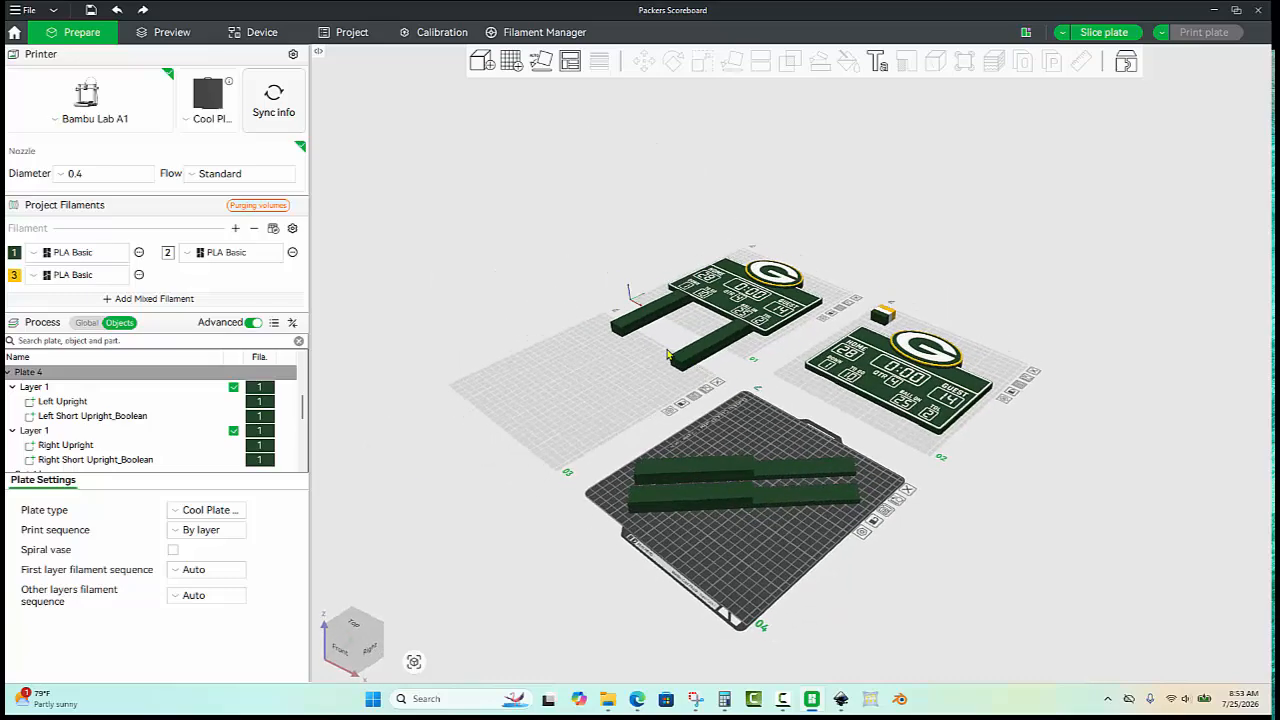
{"action": "left_click", "coordinate": [759, 304]}
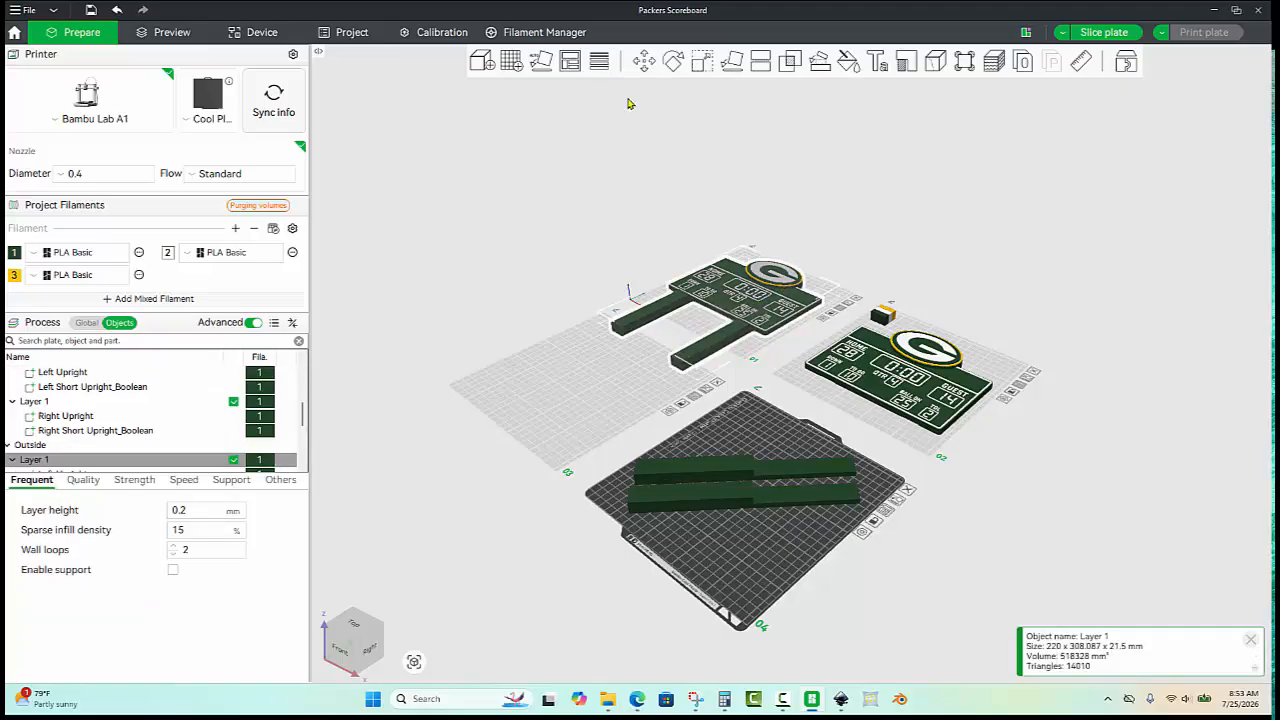
{"action": "left_click", "coordinate": [672, 63]}
{"action": "left_click_drag", "start_coordinate": [612, 370], "coordinate": [712, 366]}
{"action": "left_click", "coordinate": [672, 369]}
{"action": "scroll", "coordinate": [741, 338], "scroll_direction": "down", "scroll_amount": 4}
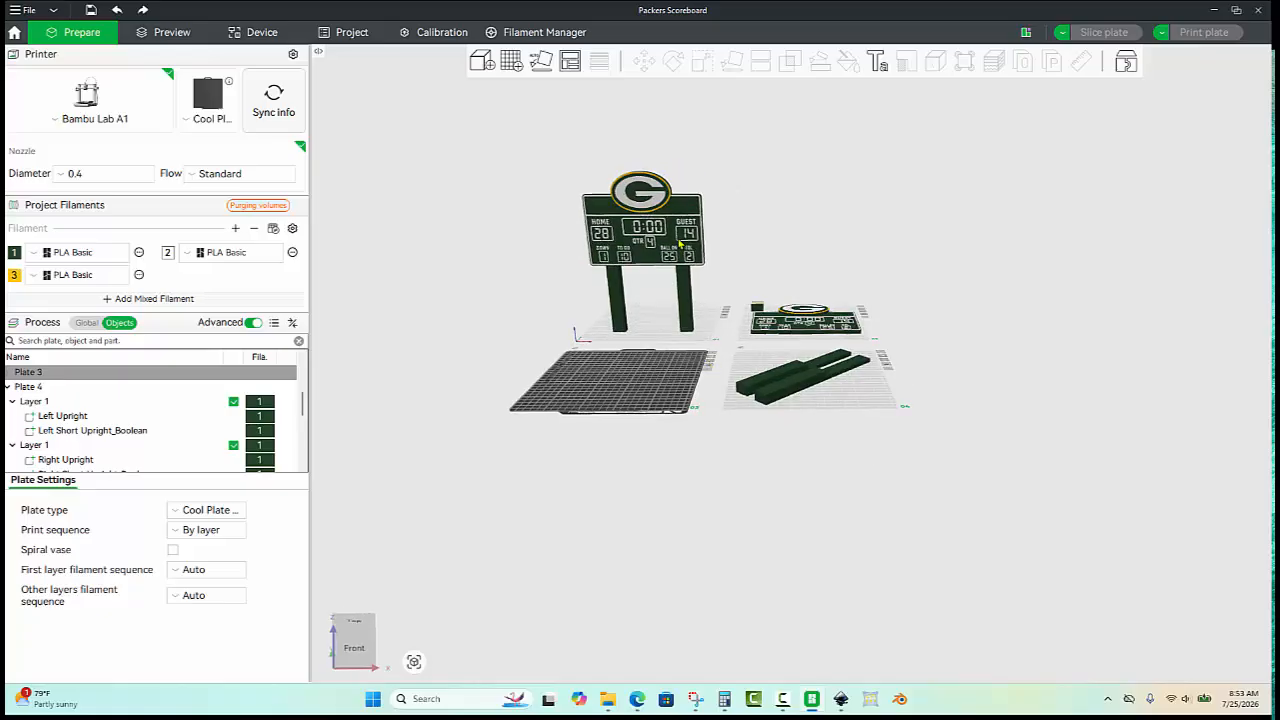
{"action": "left_click_drag", "start_coordinate": [679, 247], "coordinate": [459, 295]}
Step: Move the flat scoreboard without uprights from plate 2 to plate 1 and centre it there
{"action": "left_click_drag", "start_coordinate": [839, 316], "coordinate": [680, 321]}
{"action": "left_click_drag", "start_coordinate": [643, 465], "coordinate": [657, 269]}
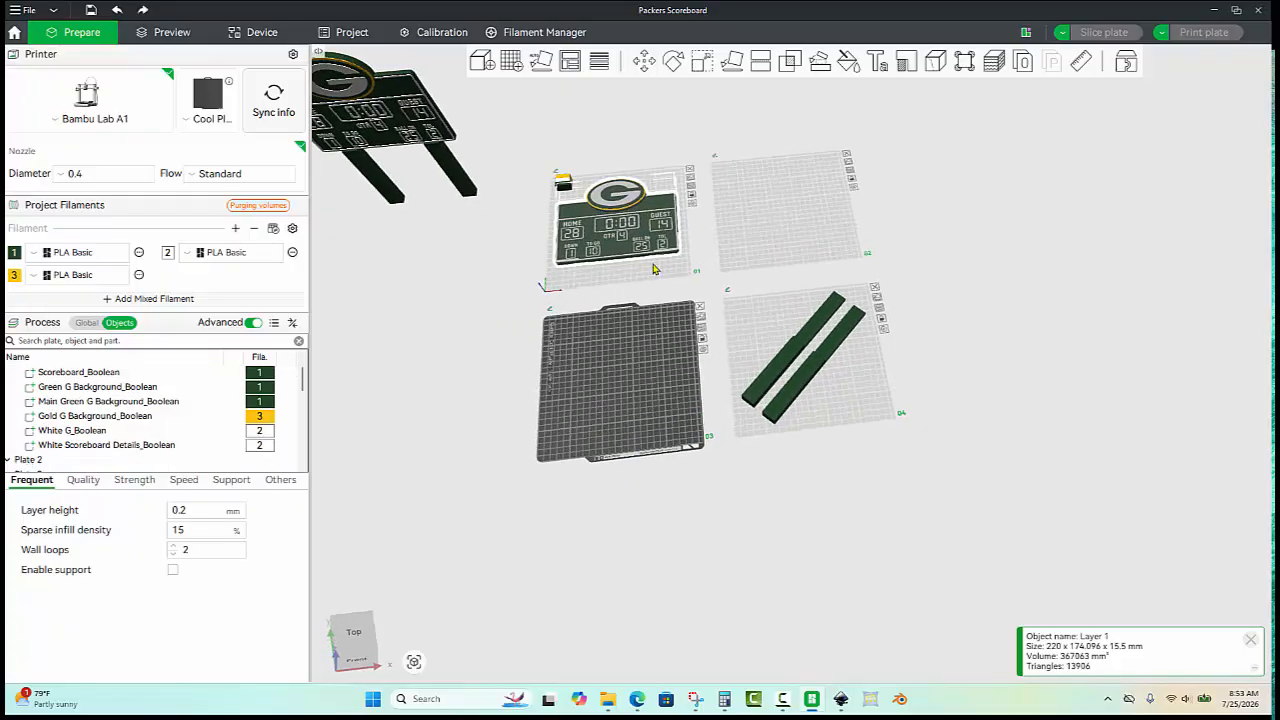
{"action": "right_click", "coordinate": [654, 222]}
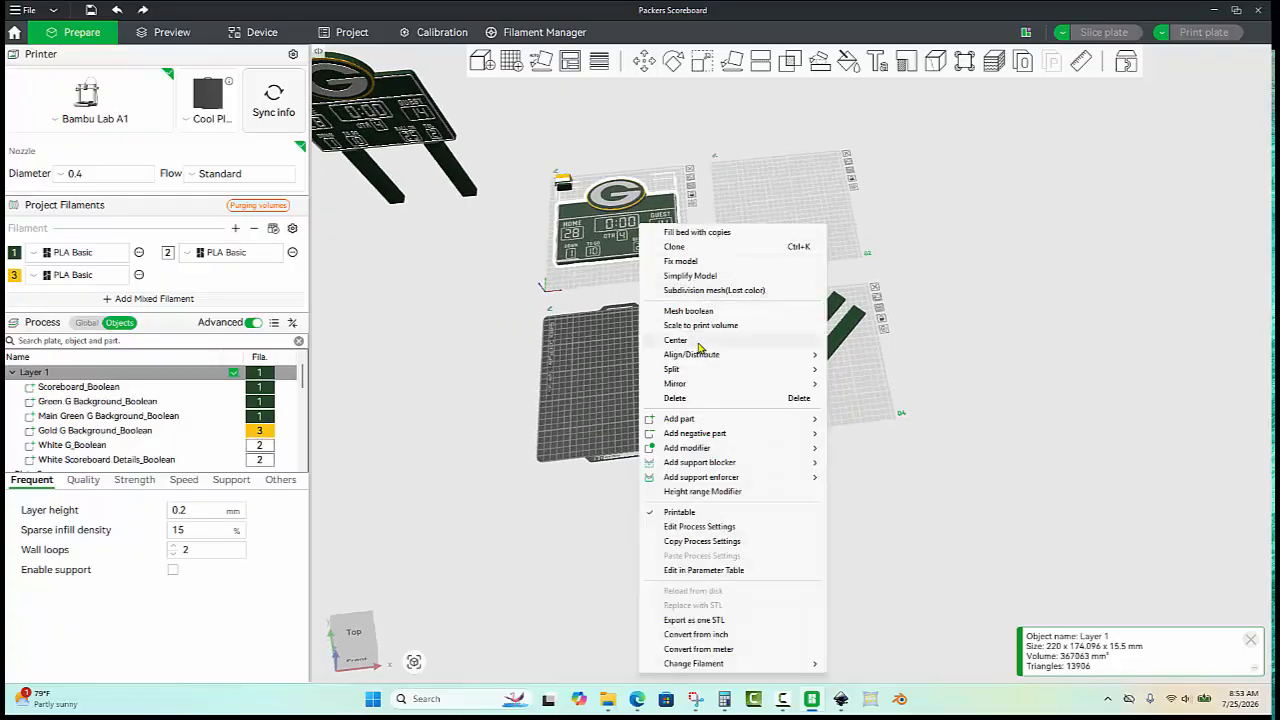
{"action": "left_click", "coordinate": [703, 340]}
Step: Delete the two empty plates, keeping only the scoreboard plate and the uprights plate
{"action": "left_click", "coordinate": [700, 310]}
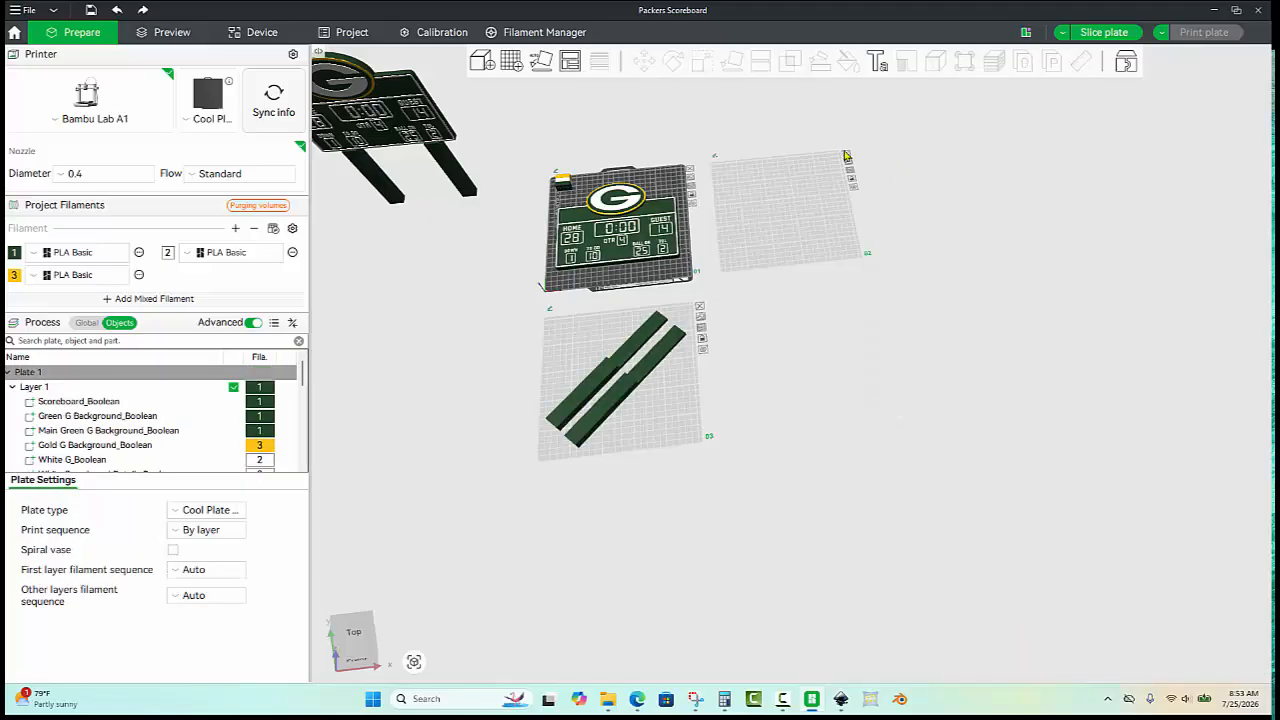
{"action": "left_click_drag", "start_coordinate": [843, 286], "coordinate": [790, 487]}
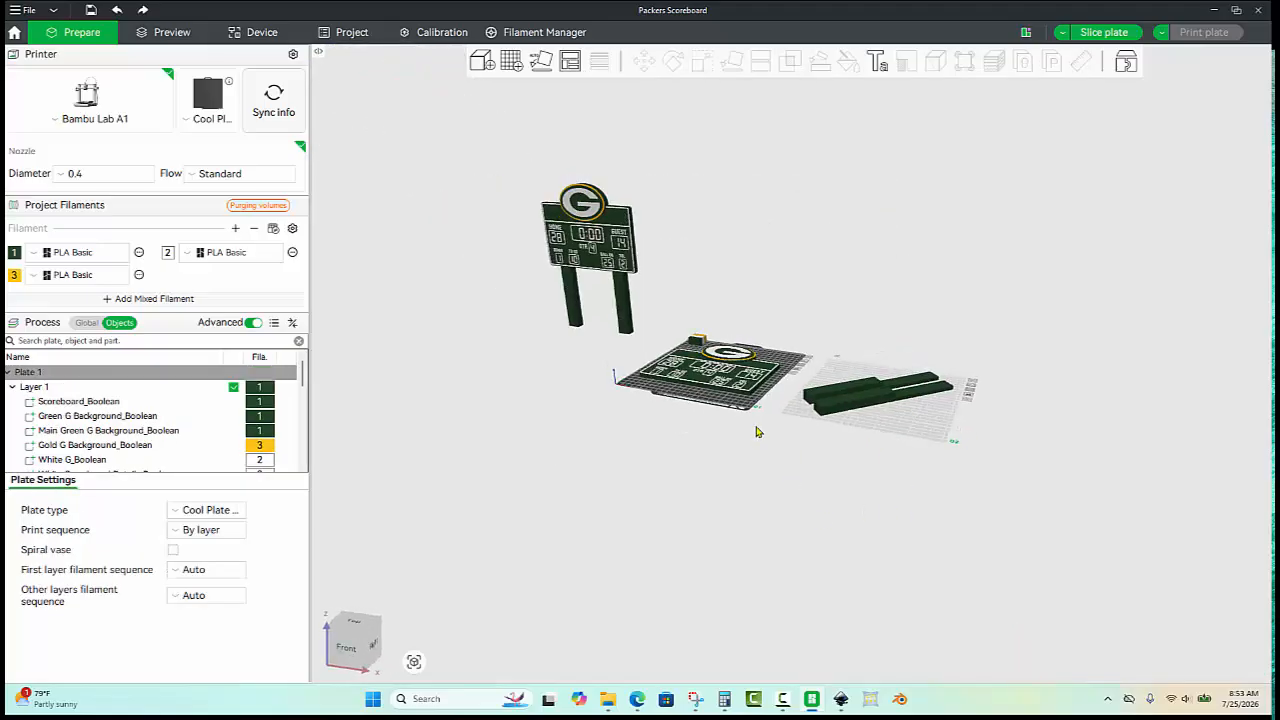
{"action": "scroll", "coordinate": [759, 430], "scroll_direction": "up", "scroll_amount": 3}
{"action": "scroll", "coordinate": [835, 285], "scroll_direction": "up", "scroll_amount": 3}
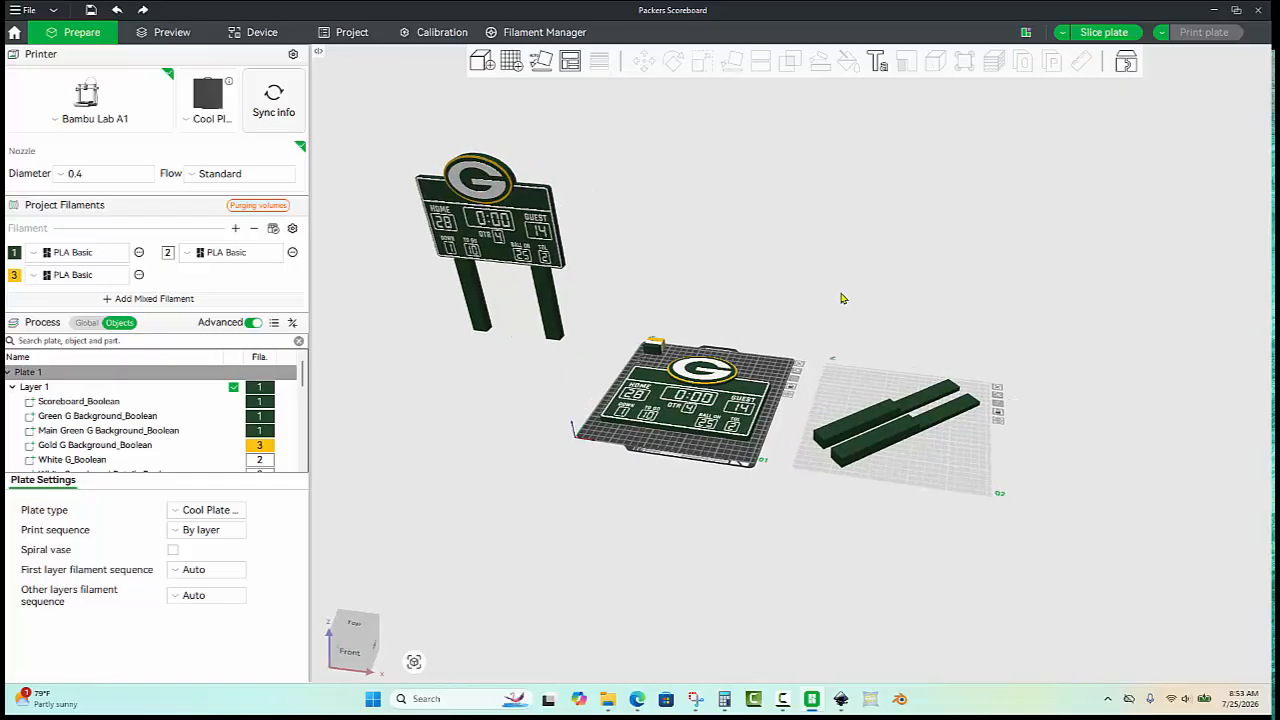